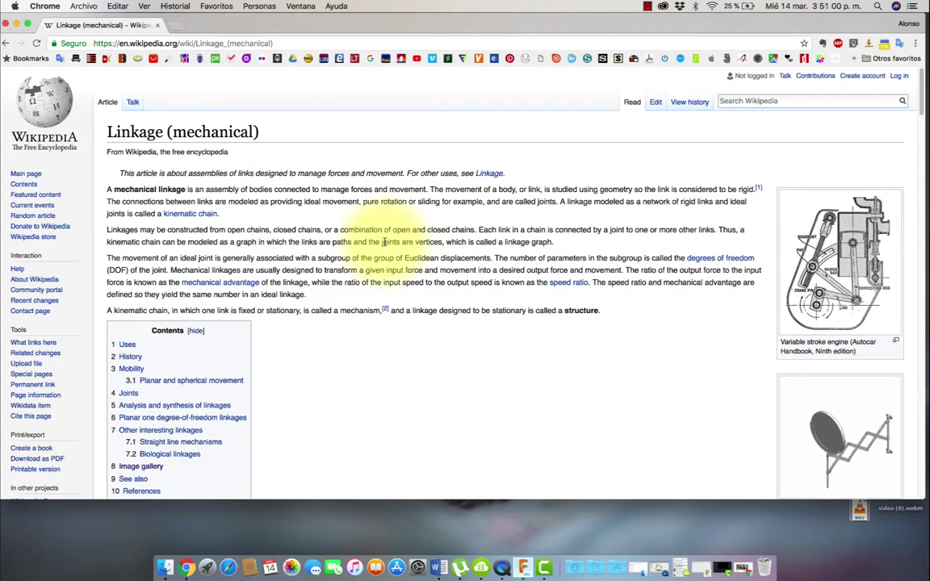
- Scroll the Linkage (mechanical) article past Uses, History and Mobility to Planar and spherical movement
scroll(424, 328, down, 3)
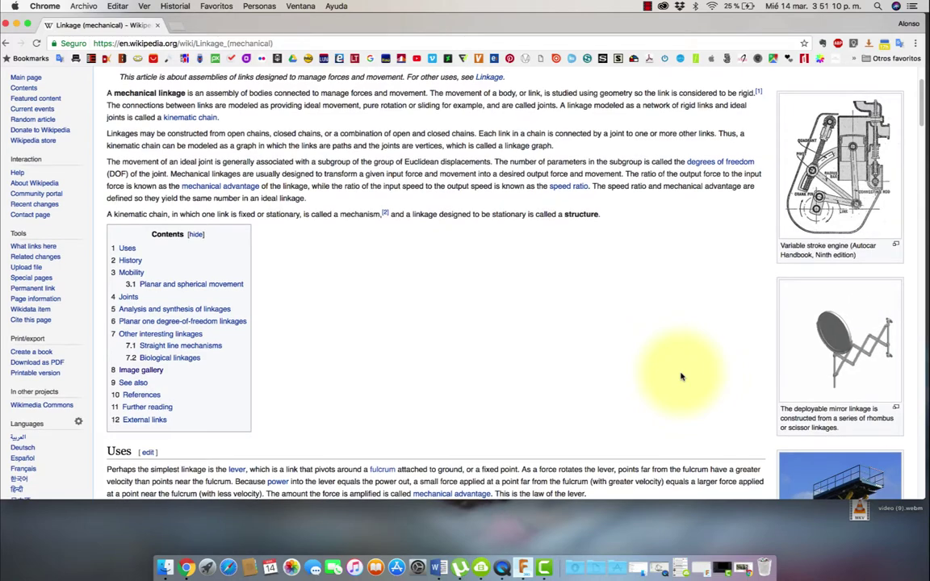
scroll(695, 376, down, 5)
scroll(706, 379, down, 4)
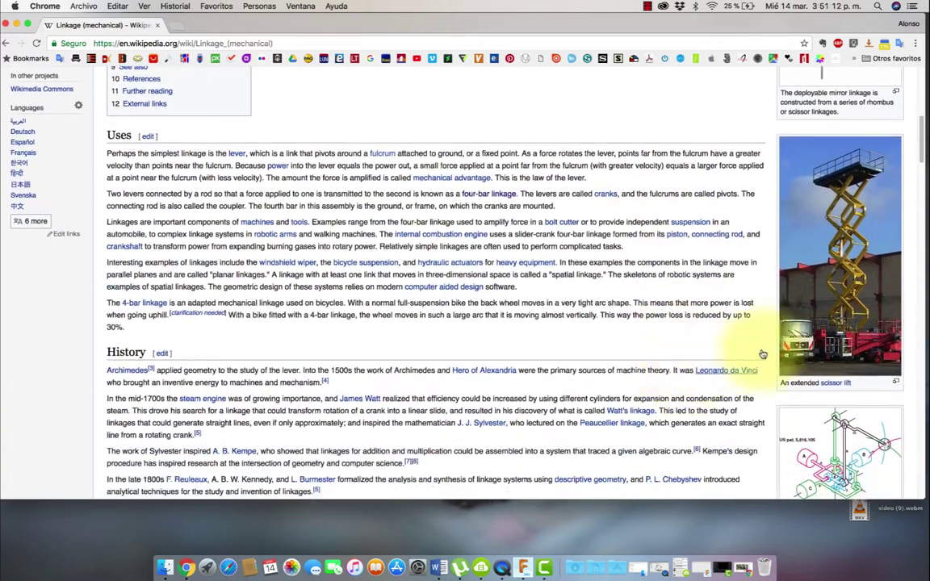
scroll(659, 298, down, 1)
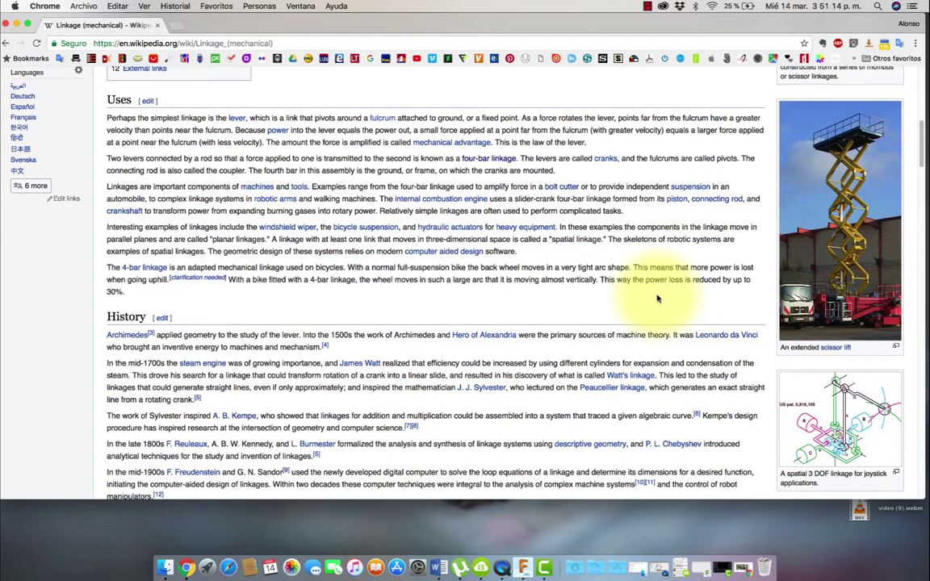
scroll(658, 299, down, 1)
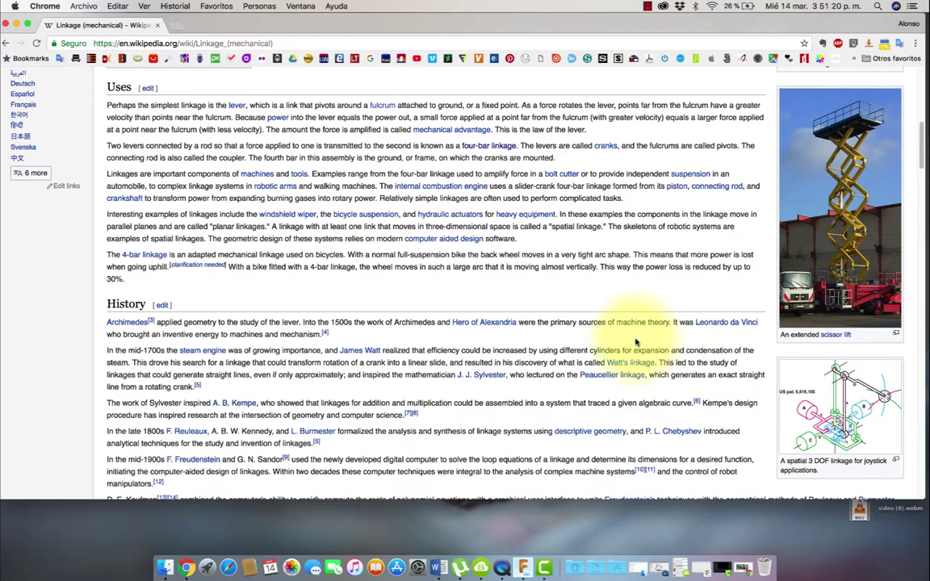
scroll(636, 343, down, 1)
scroll(635, 344, down, 5)
scroll(636, 341, down, 2)
scroll(636, 339, down, 1)
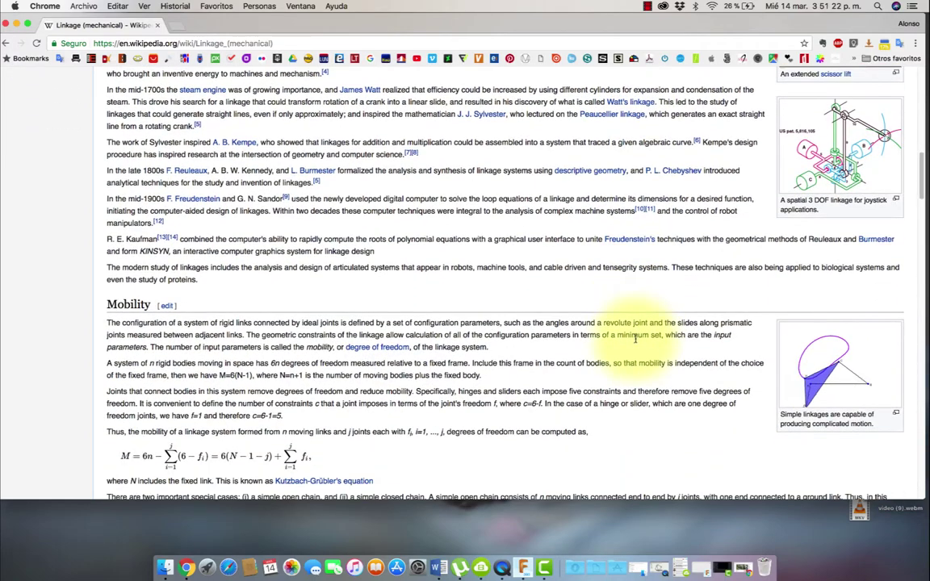
scroll(635, 339, down, 3)
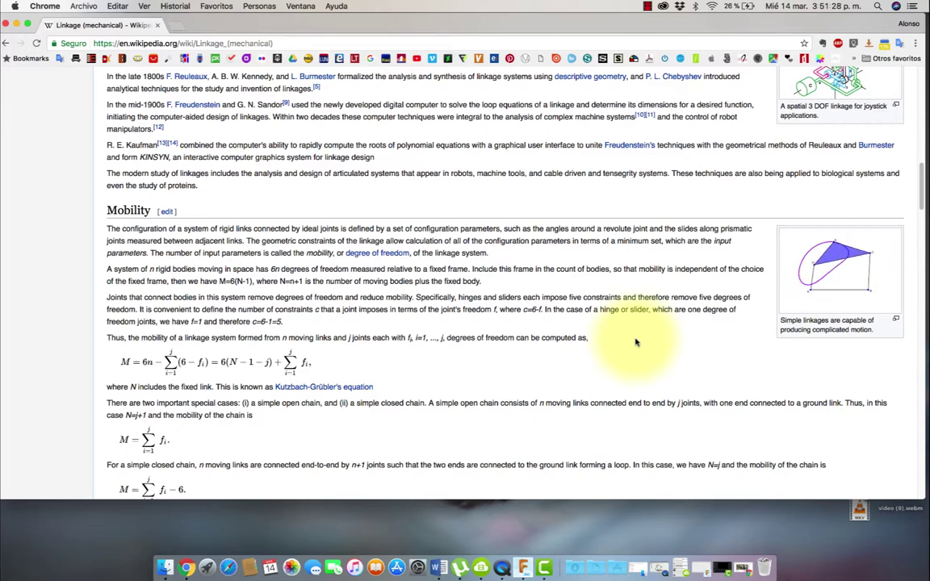
scroll(635, 342, up, 3)
scroll(637, 323, up, 7)
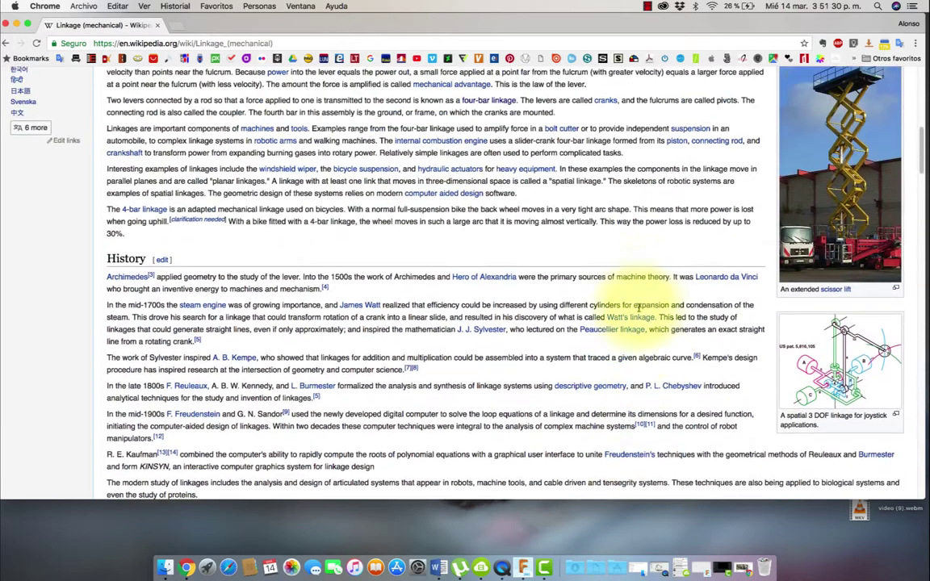
scroll(637, 307, up, 5)
scroll(637, 308, down, 1)
scroll(638, 309, down, 15)
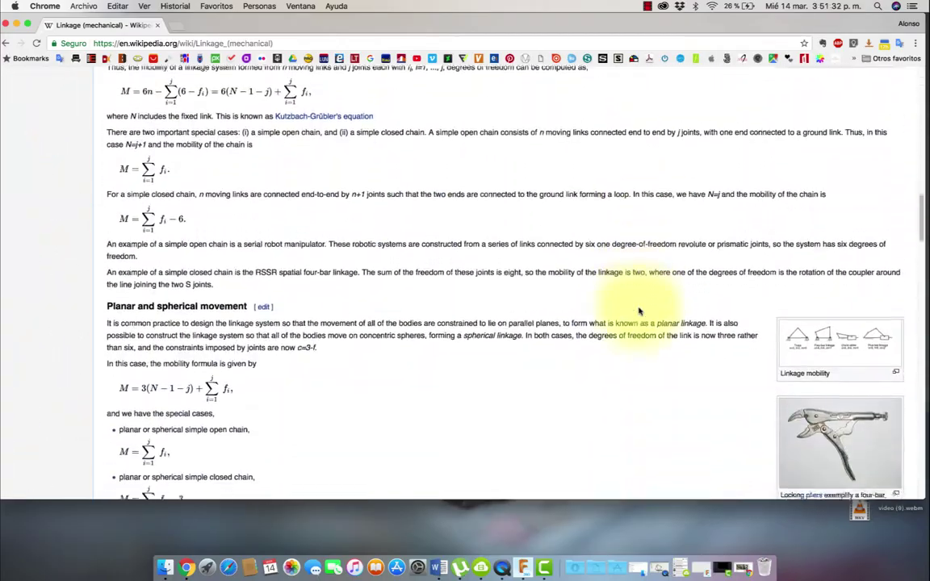
scroll(637, 310, down, 6)
click(807, 159)
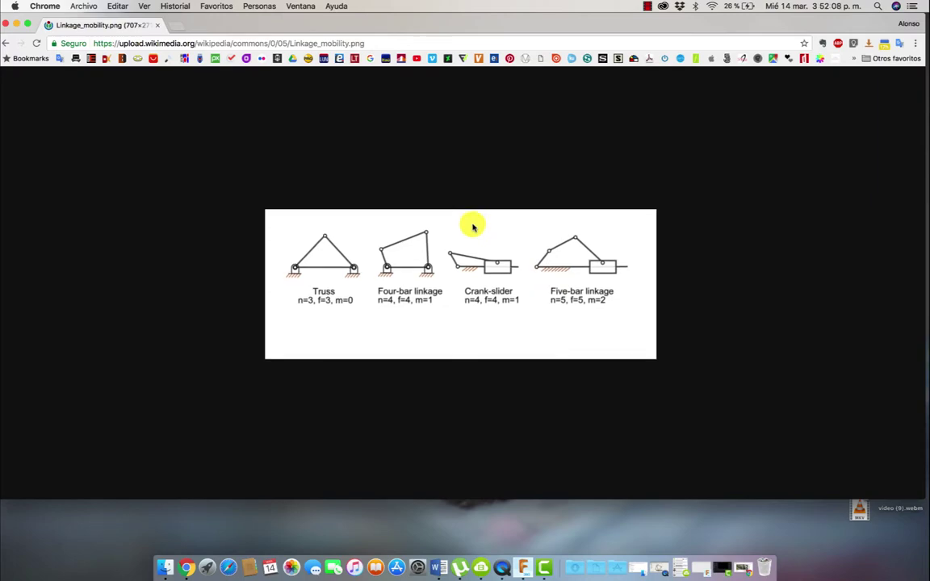
click(7, 43)
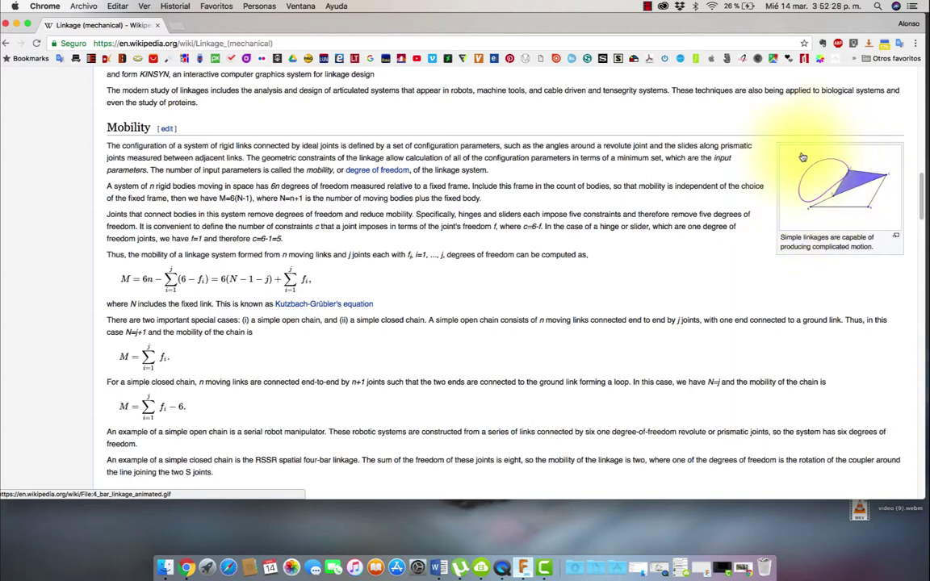
- Scroll to the four-bar linkage examples and enlarge the Linkage_four_bar.png types image
scroll(796, 186, down, 2)
scroll(761, 193, down, 2)
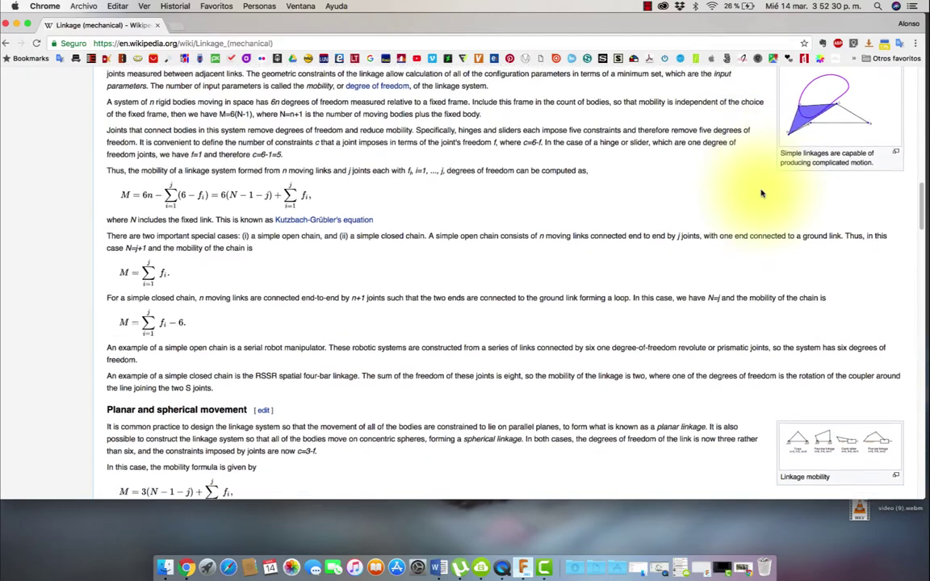
scroll(761, 193, down, 2)
scroll(762, 193, down, 2)
scroll(761, 193, down, 2)
scroll(762, 193, down, 2)
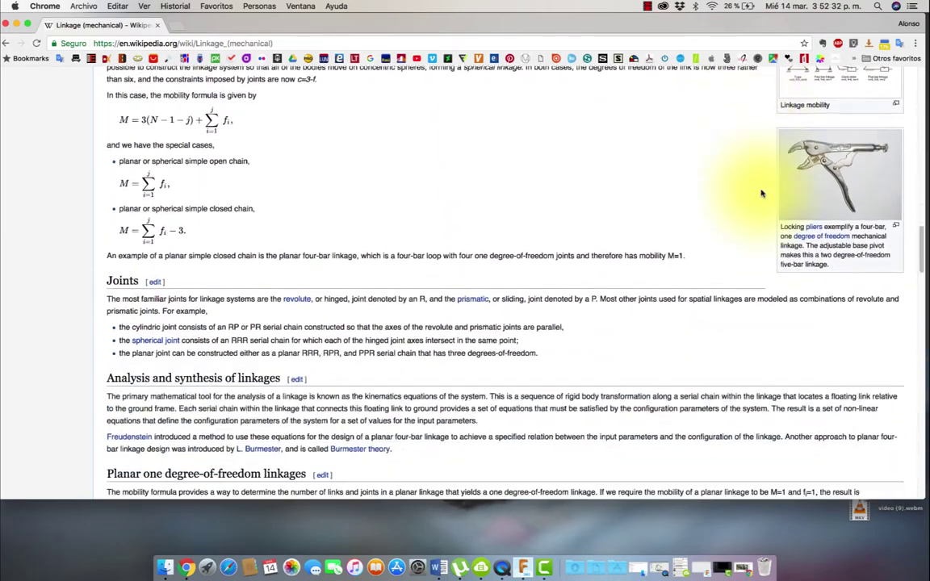
scroll(761, 193, down, 3)
scroll(761, 193, down, 4)
scroll(763, 190, down, 2)
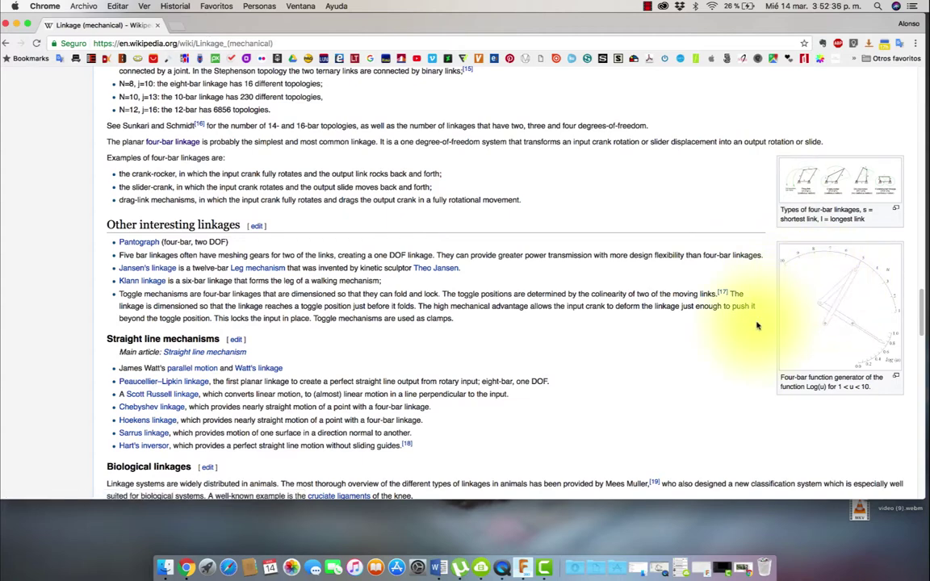
click(840, 186)
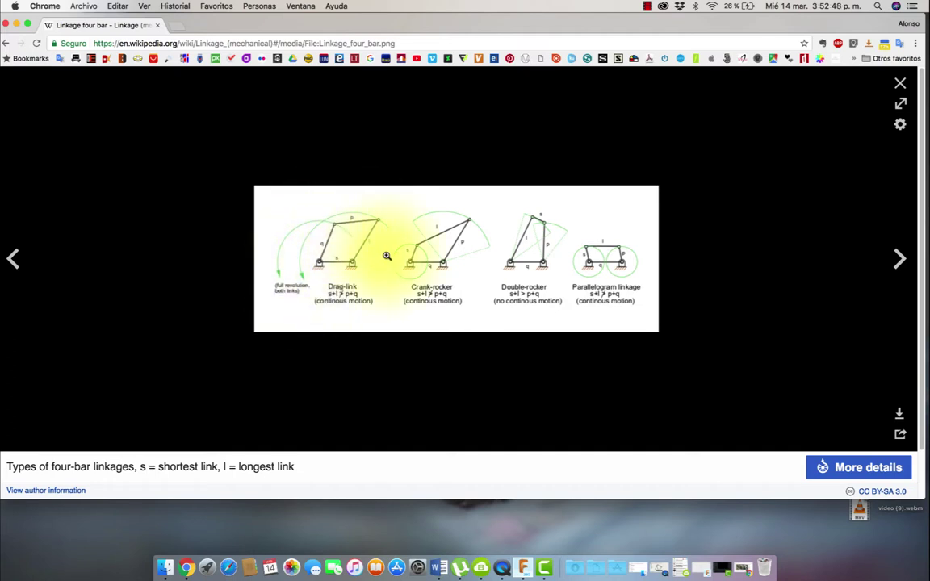
- Scroll the media viewer's info panel down and back up
scroll(415, 242, down, 2)
scroll(421, 245, up, 2)
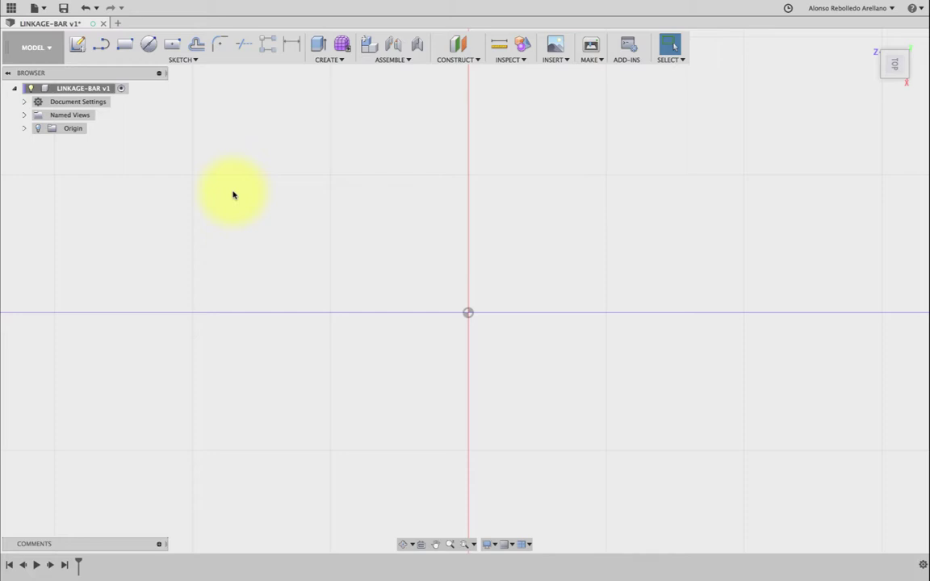
click(195, 60)
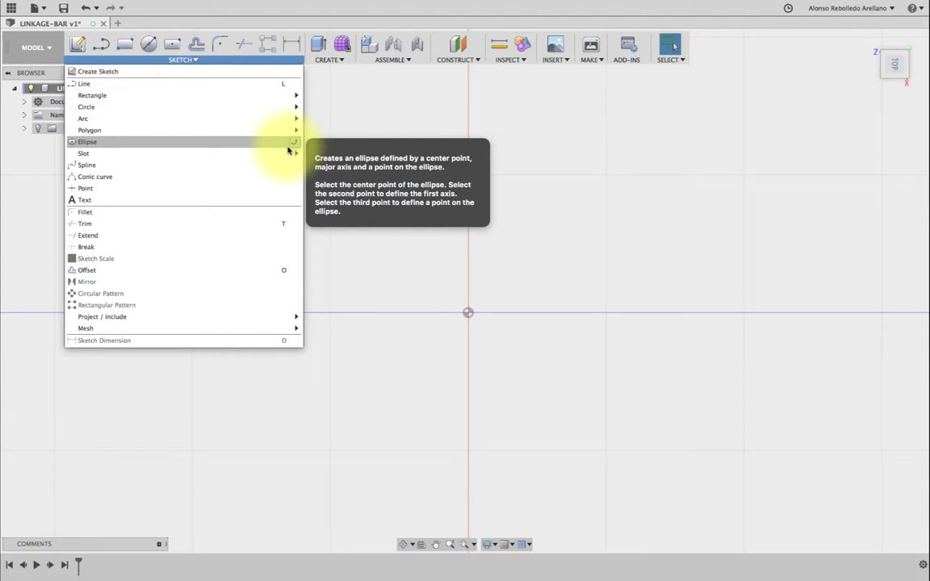
mouse_move(186, 177)
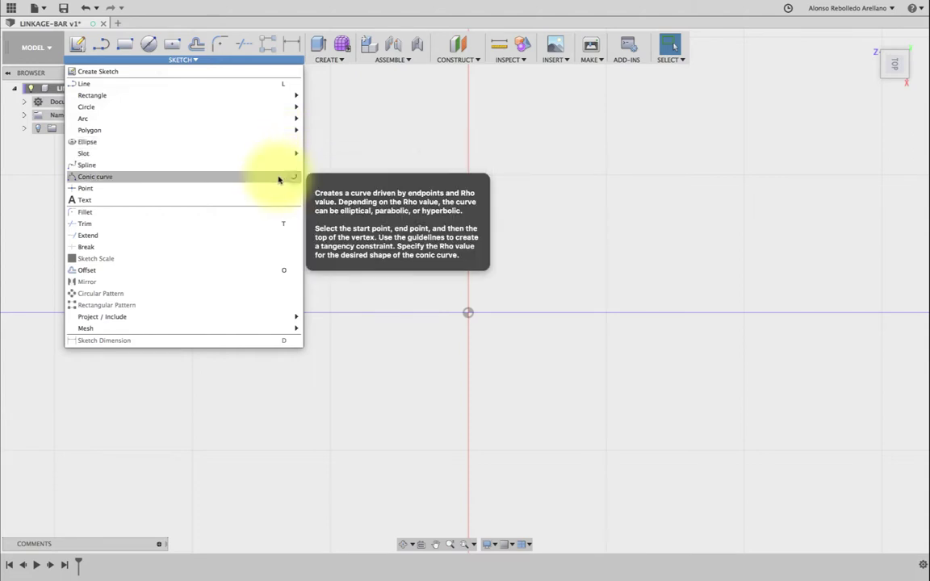
mouse_move(162, 154)
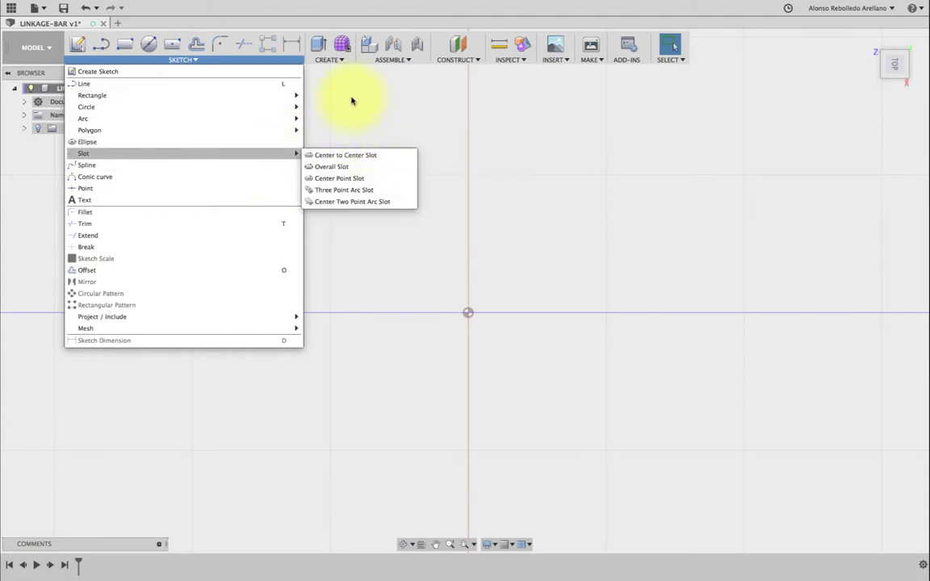
click(351, 101)
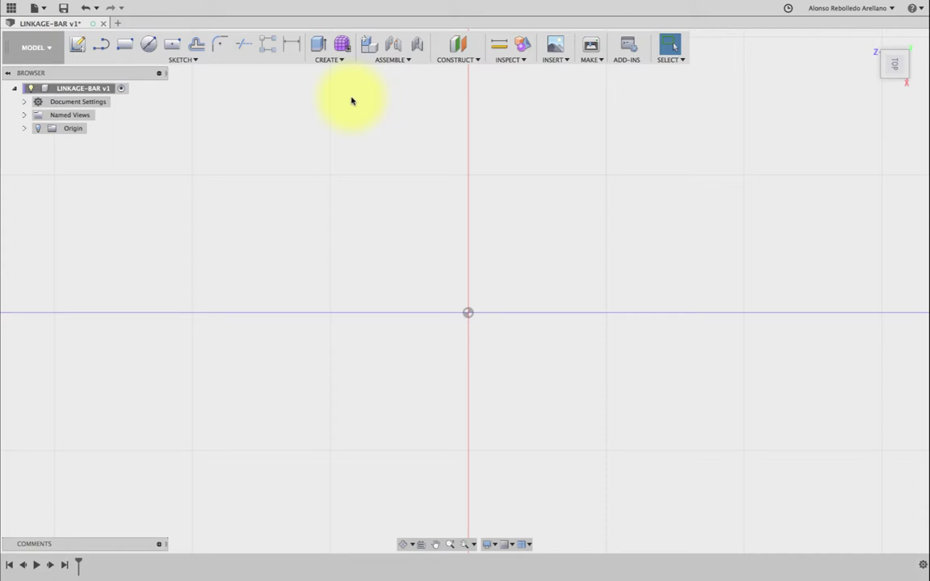
key(l)
- Draw a horizontal base line from the origin and dimension it to 100 mm
click(448, 349)
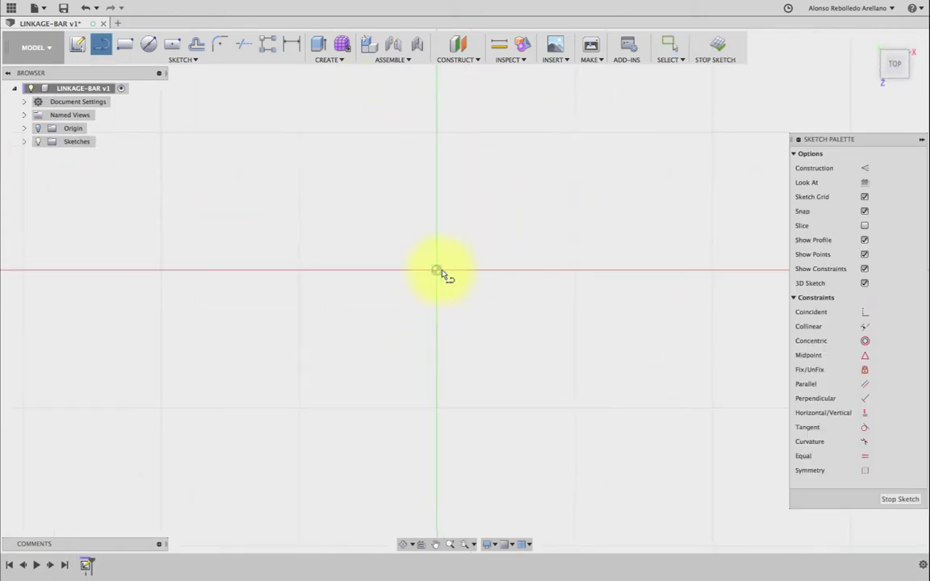
click(436, 270)
click(732, 271)
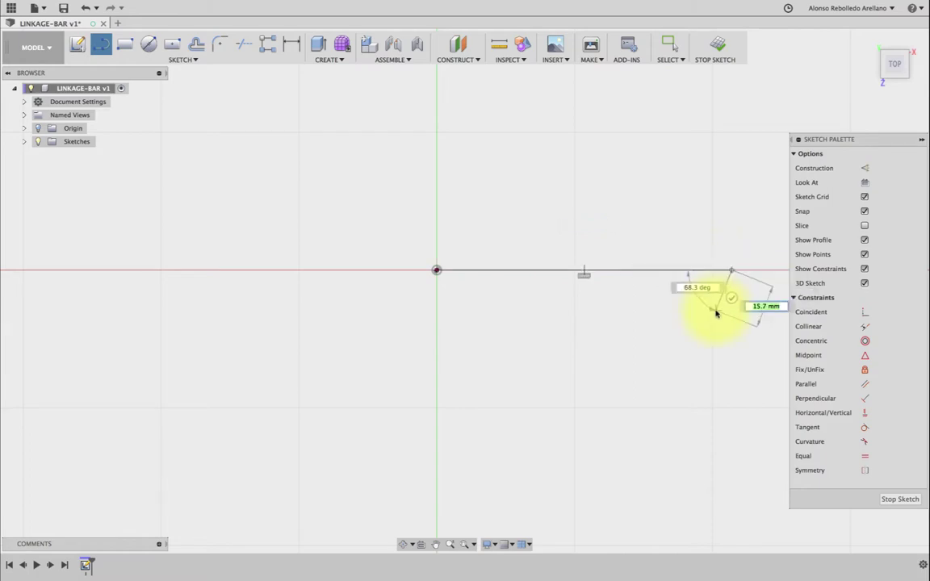
key(d)
click(667, 272)
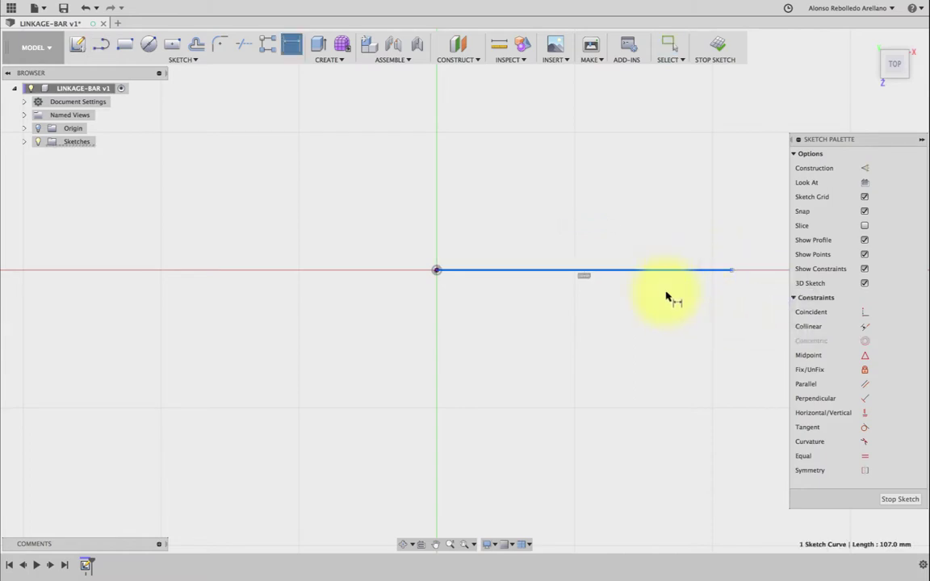
click(640, 342)
text(100)
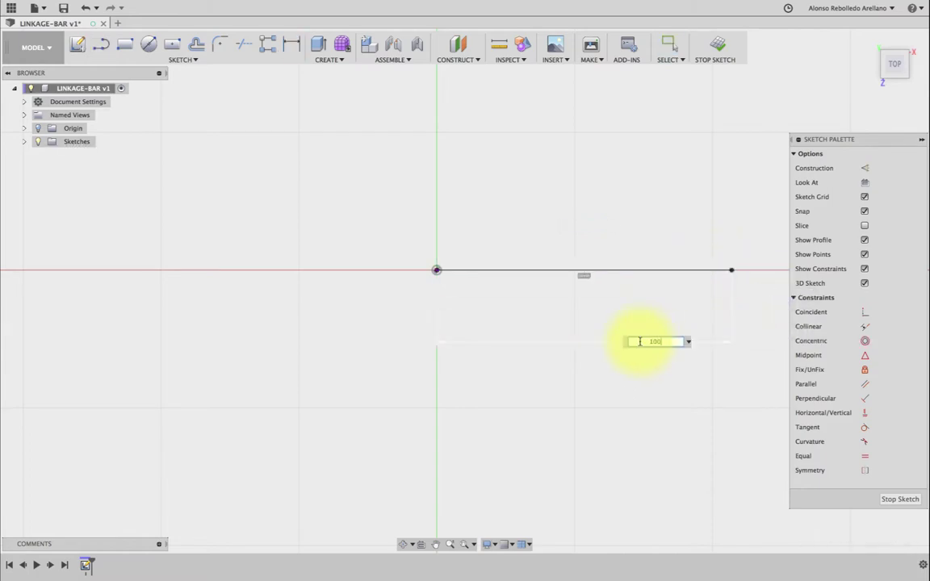
key(Return)
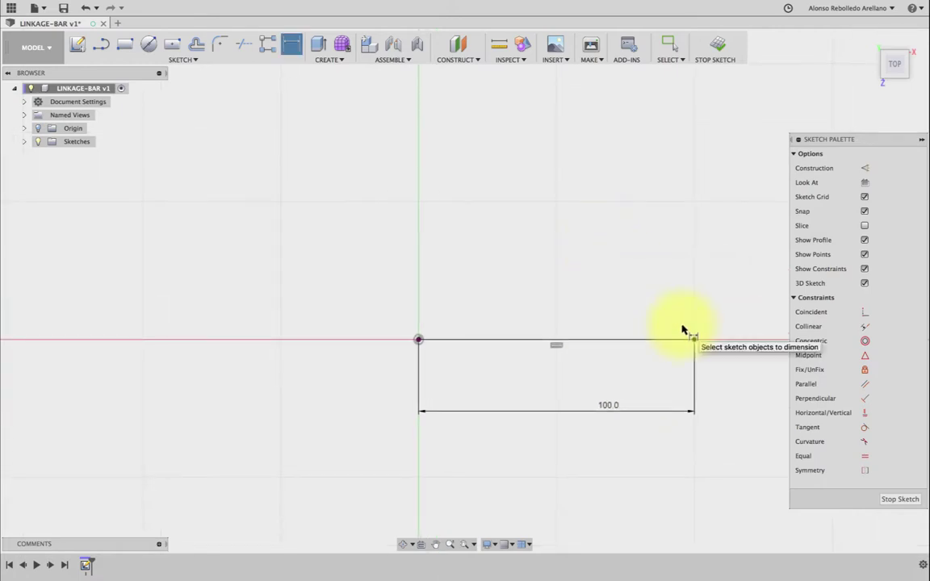
- Draw a sloped line from the base's right end and a vertical line up from the origin
key(l)
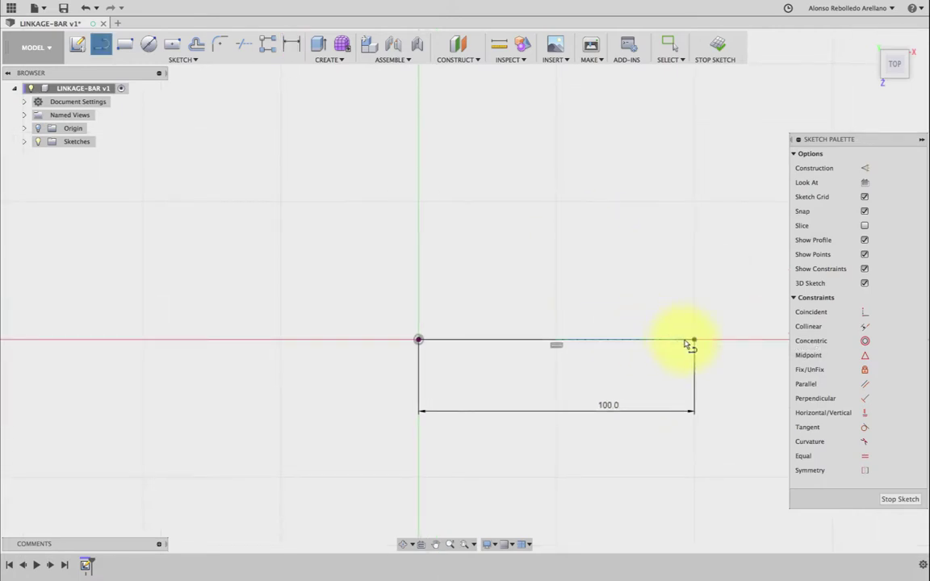
click(694, 340)
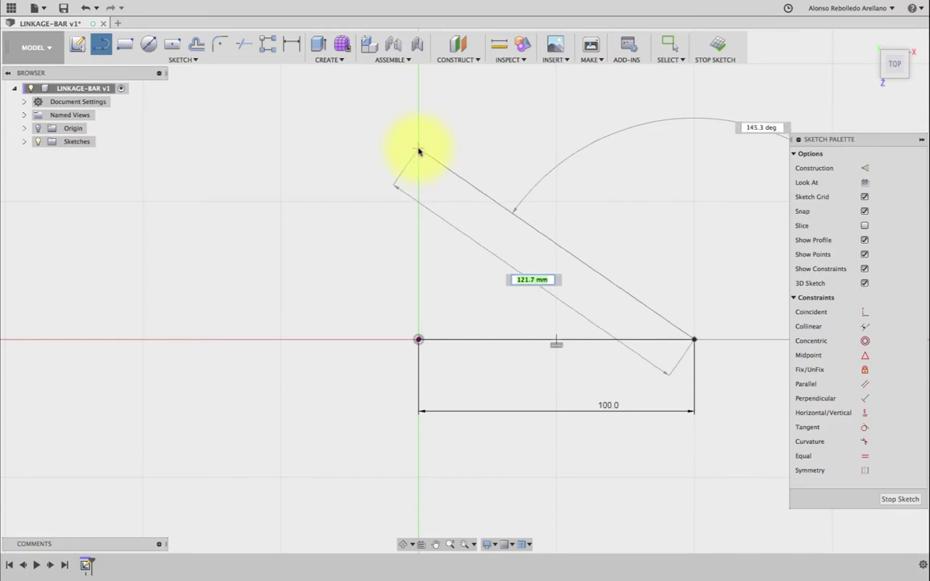
click(391, 130)
key(Escape)
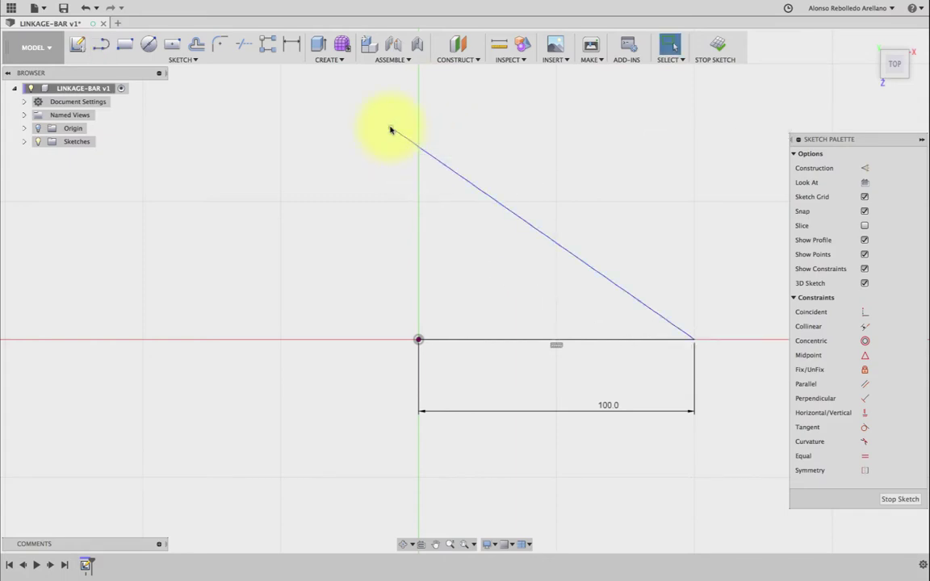
click(419, 340)
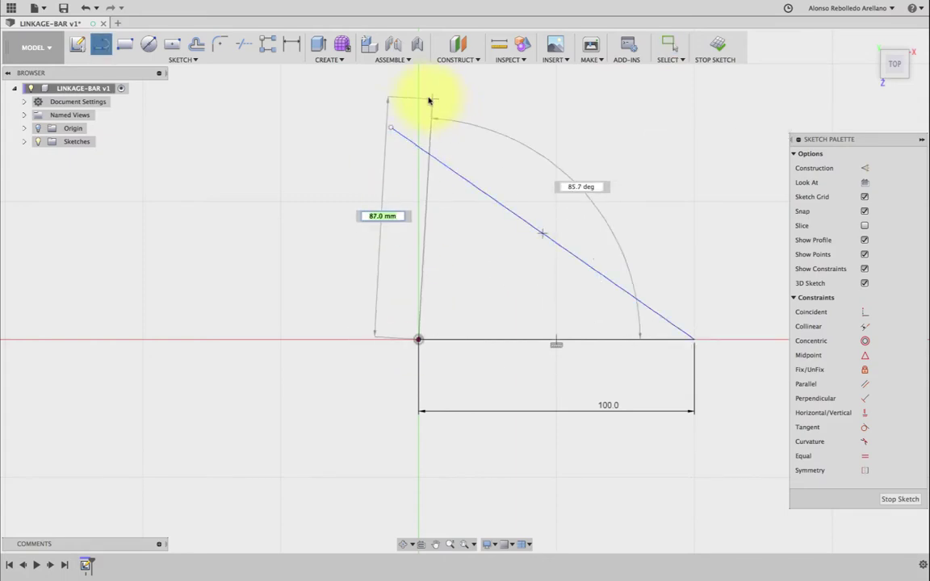
click(420, 97)
key(Escape)
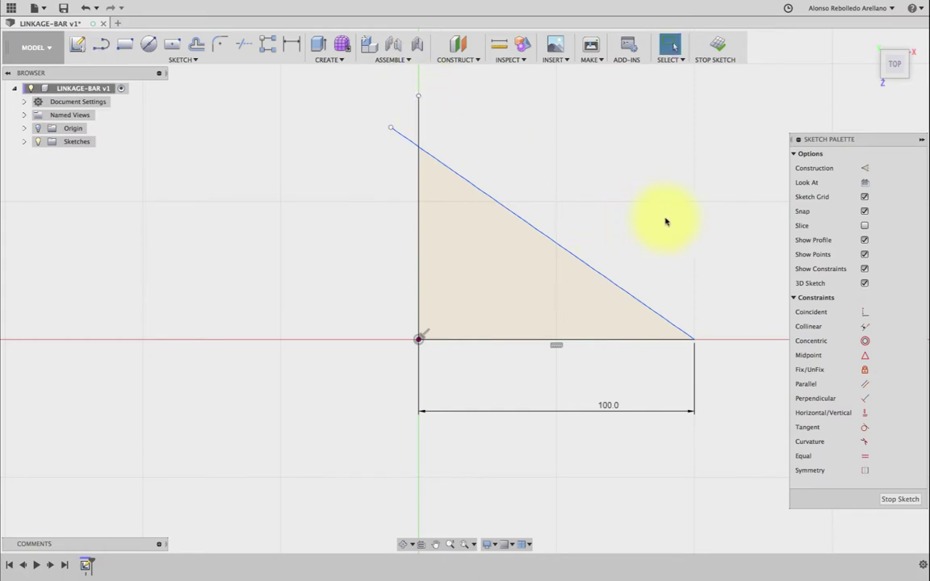
- Dimension the angle between the base and the sloped line to 30°
click(585, 340)
click(616, 285)
click(589, 307)
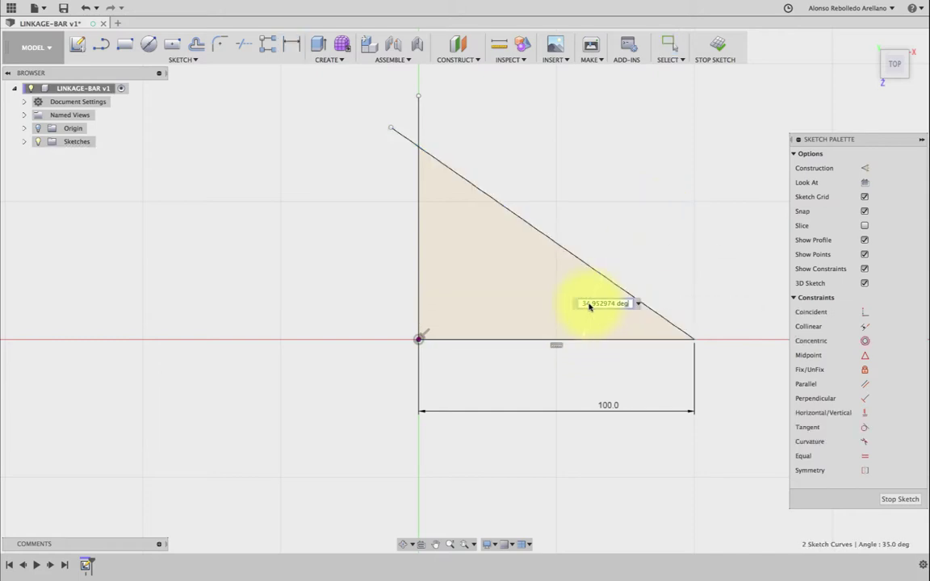
key(Return)
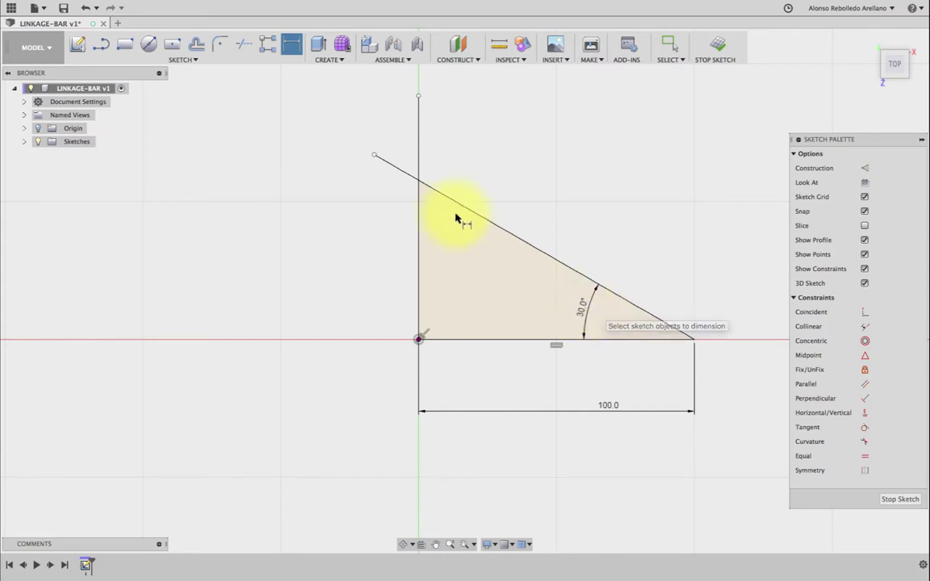
- Add a driven 60° angle between vertical side and hypotenuse, then trim the overhang above
click(419, 225)
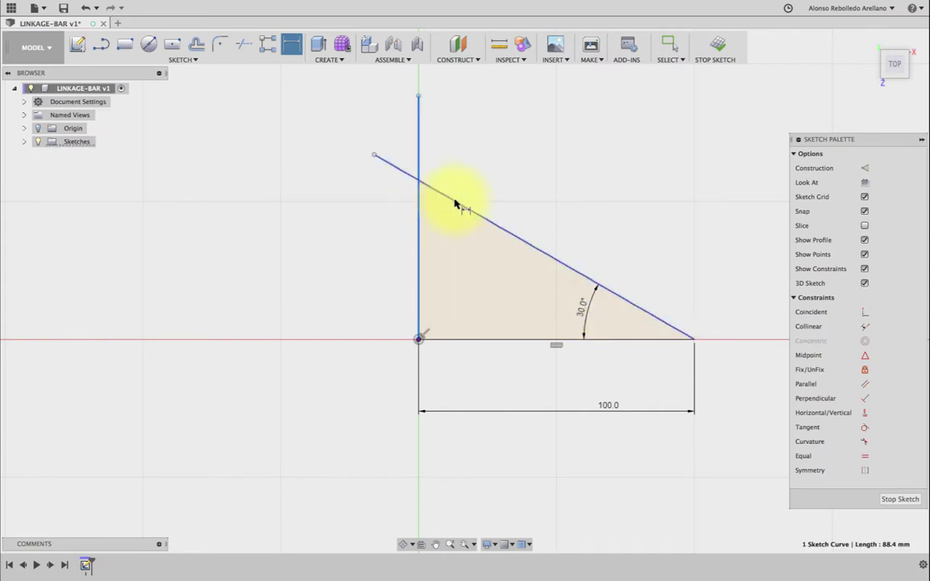
click(456, 208)
click(458, 257)
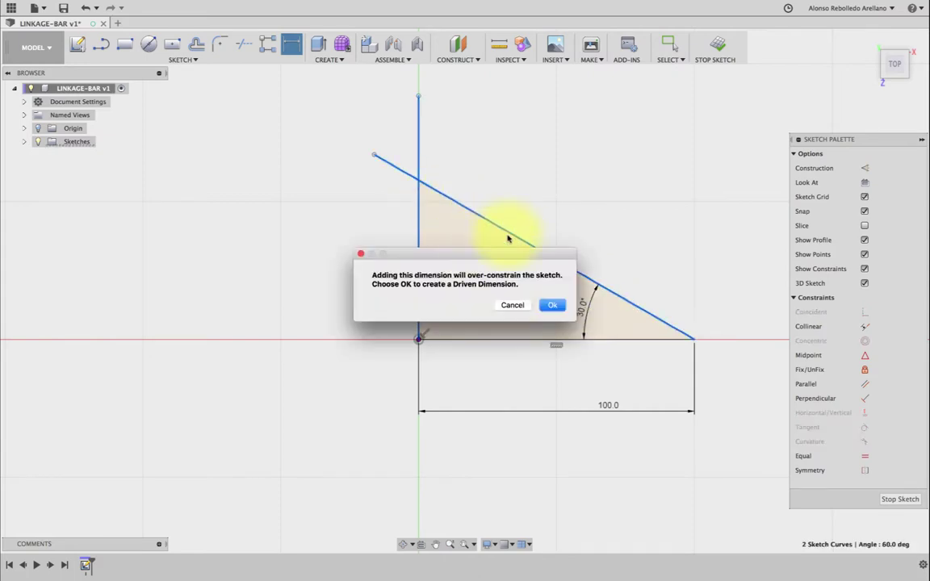
click(551, 304)
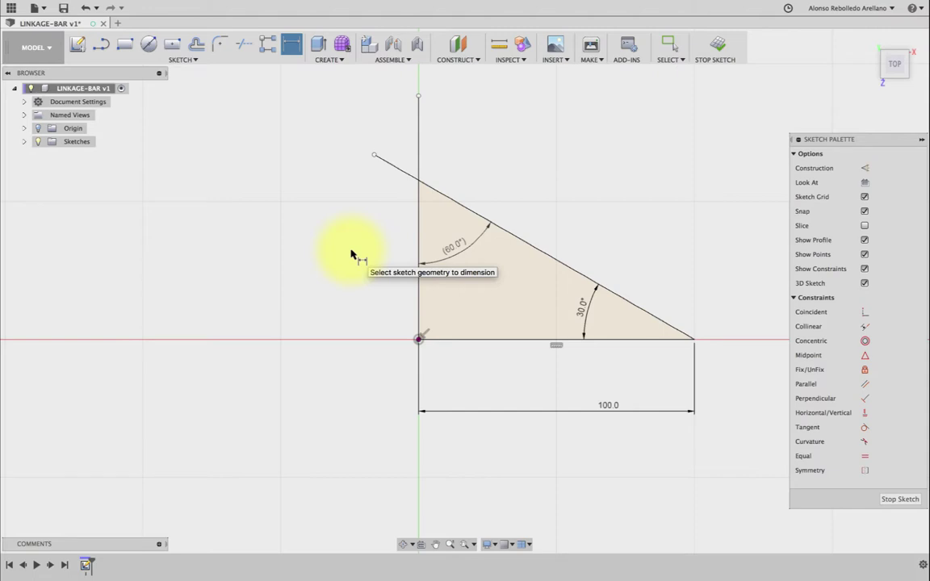
key(t)
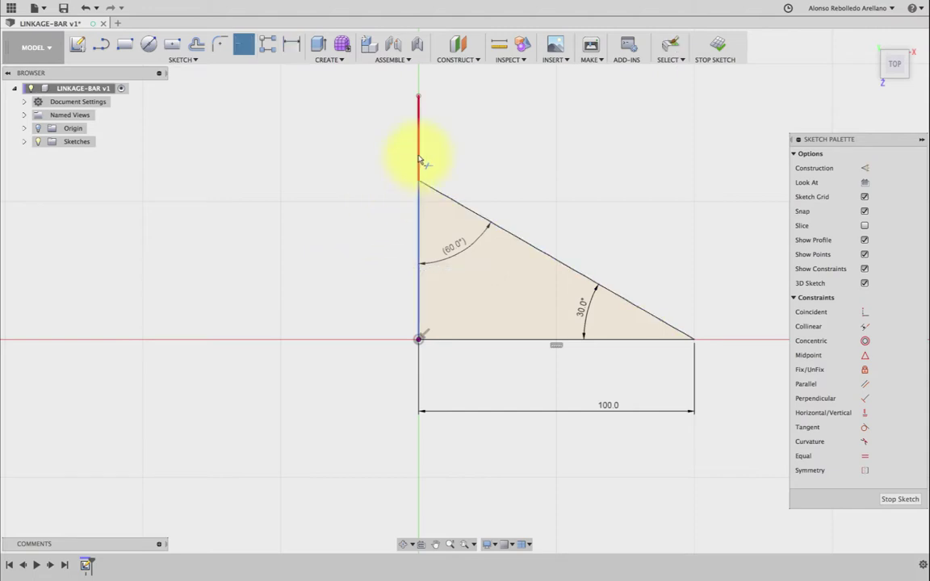
click(419, 159)
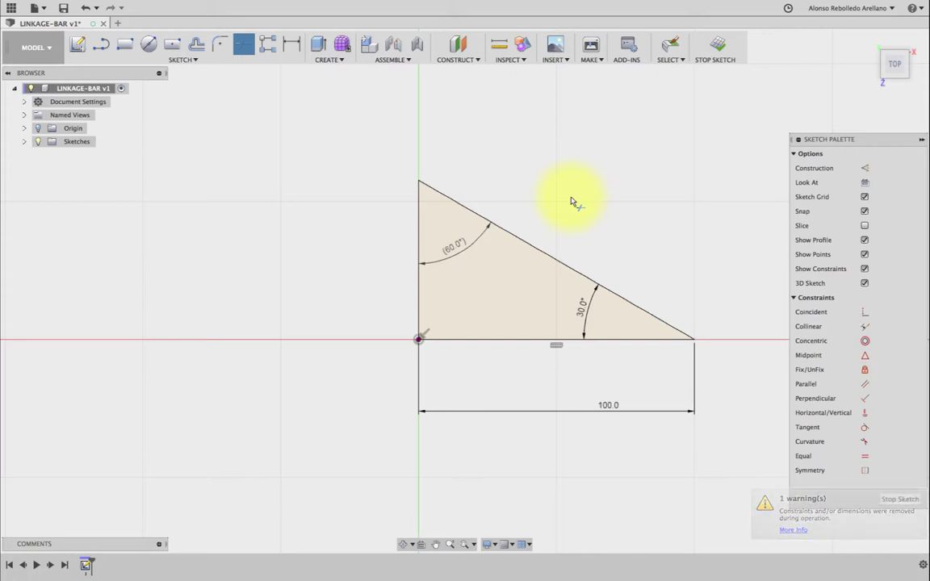
- Extrude the triangle profile upward by 5 mm into a solid plate
key(e)
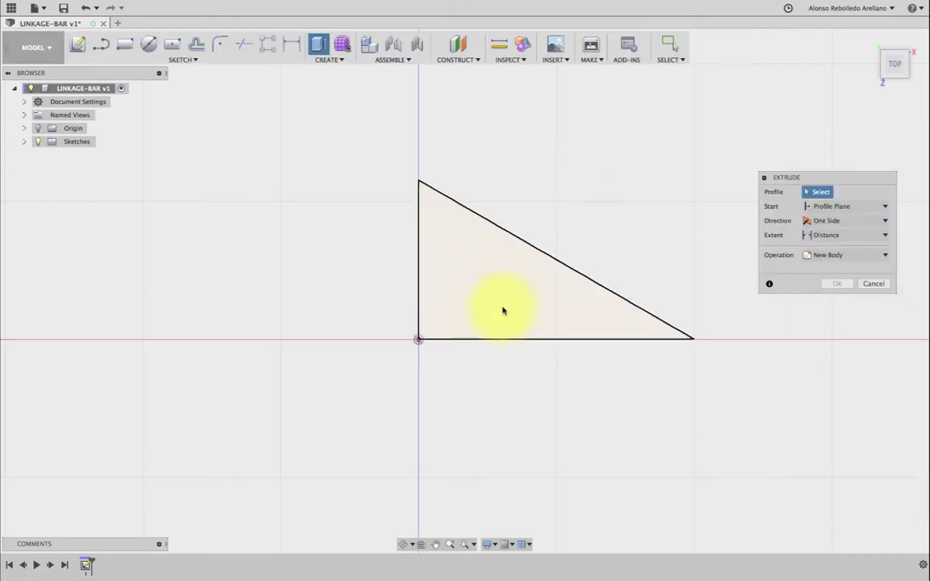
click(507, 310)
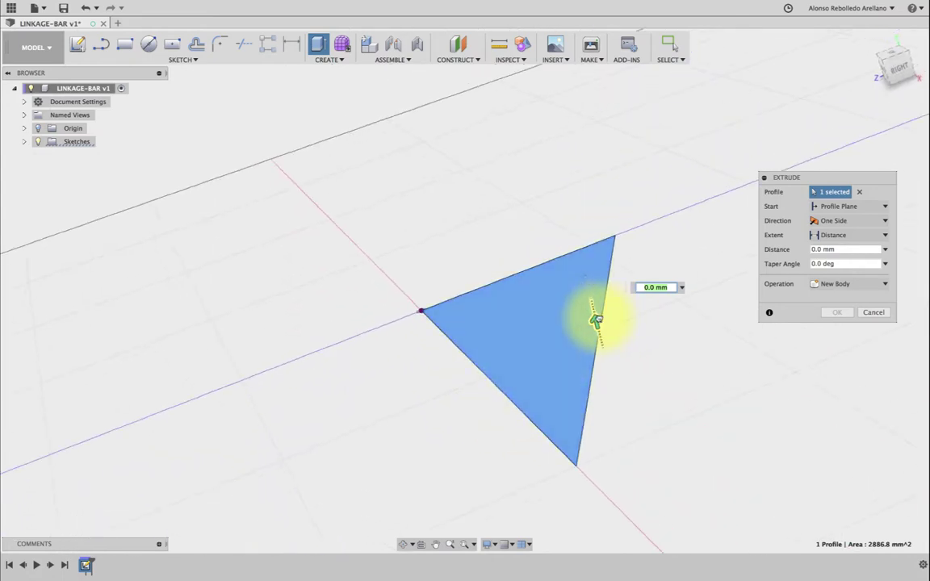
drag(596, 321, 587, 282)
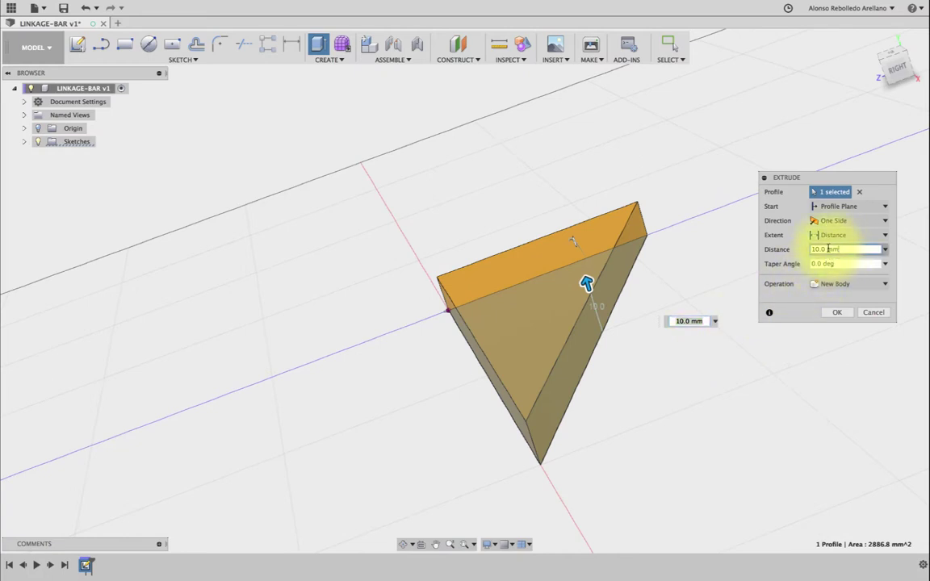
text(5)
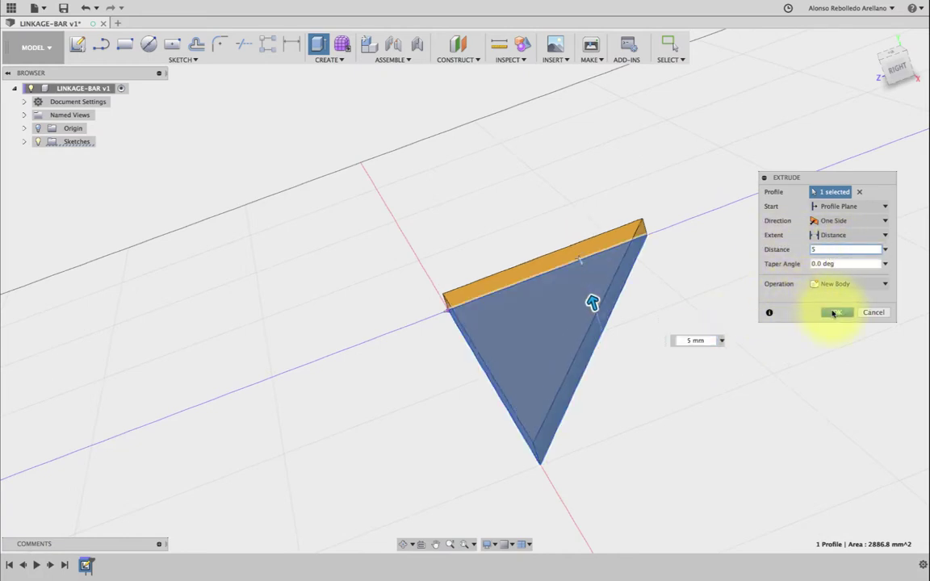
click(834, 313)
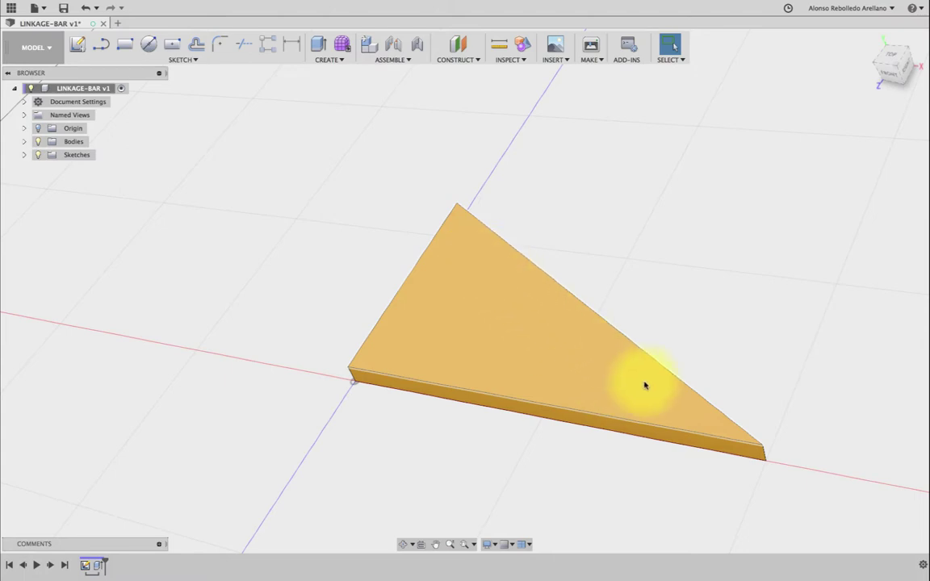
- Start a sketch on the plate face with two small circles near the top and right corners
click(76, 45)
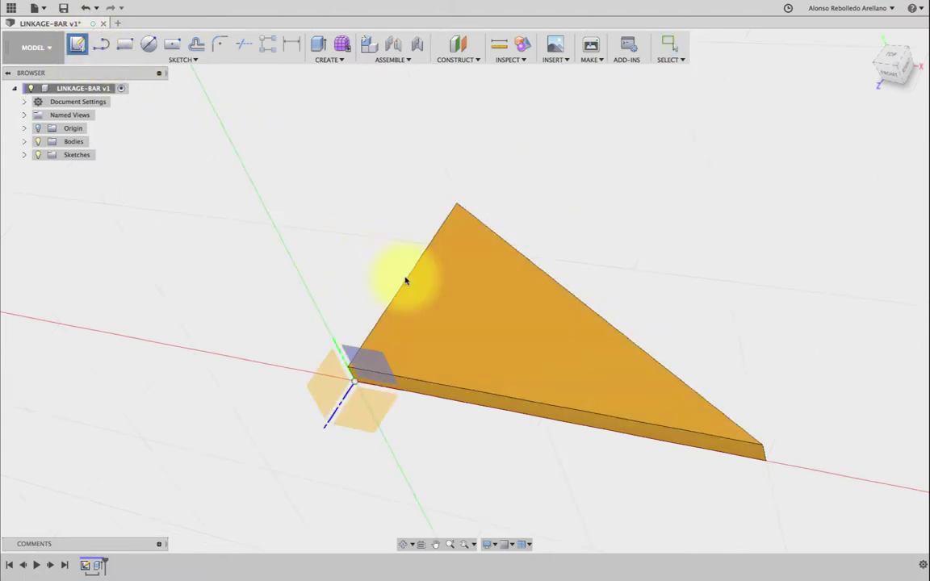
click(488, 290)
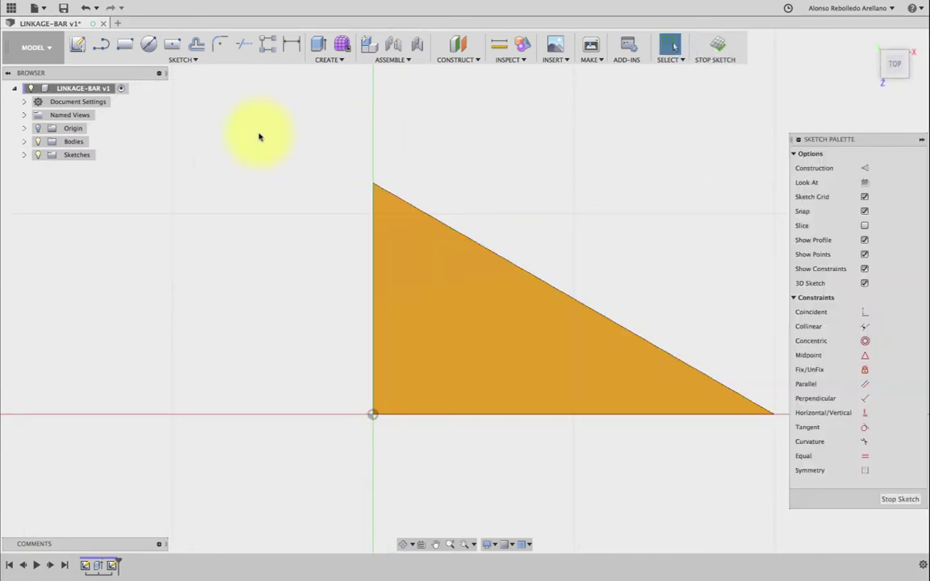
click(149, 44)
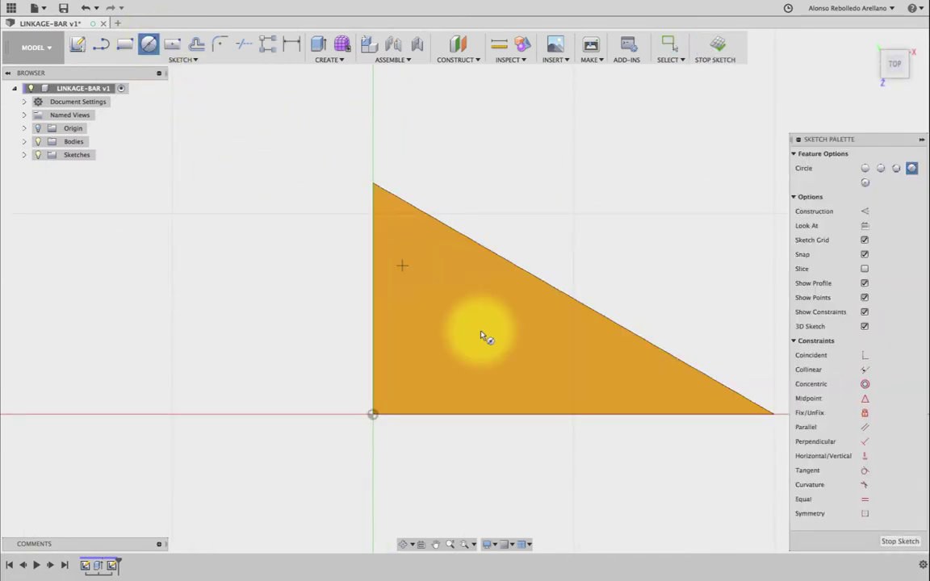
click(405, 241)
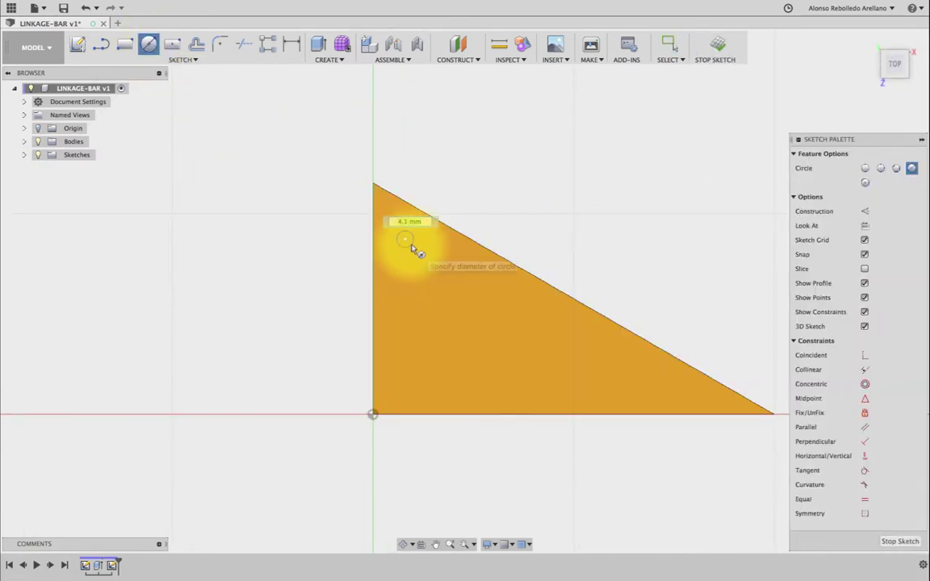
click(412, 248)
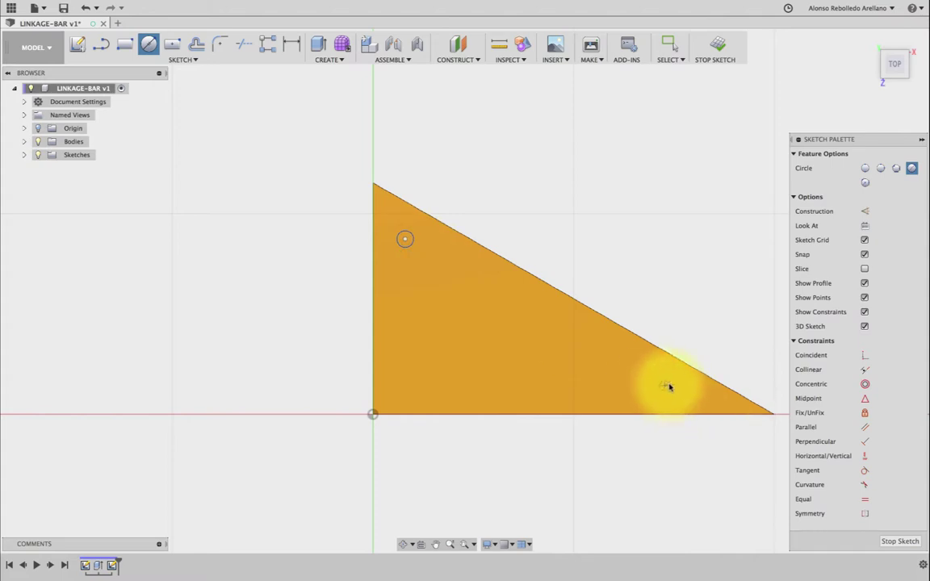
click(664, 386)
click(670, 390)
- Dimension both circles to a 5 mm diameter
key(d)
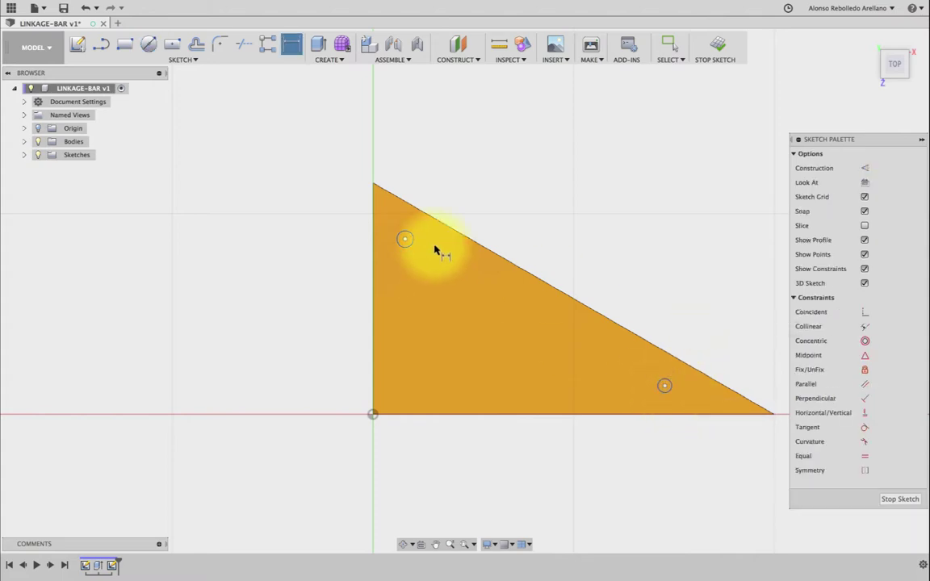
click(404, 235)
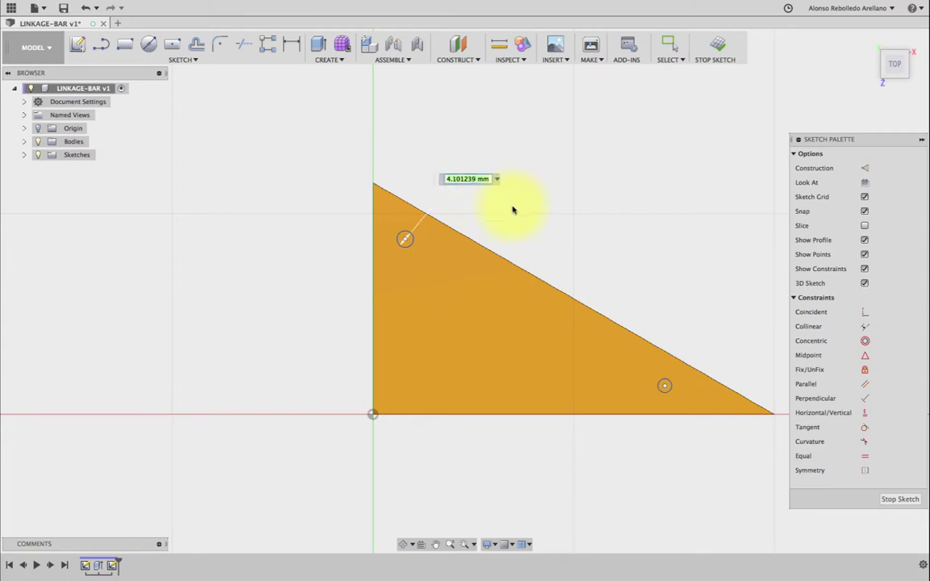
key(Return)
click(668, 389)
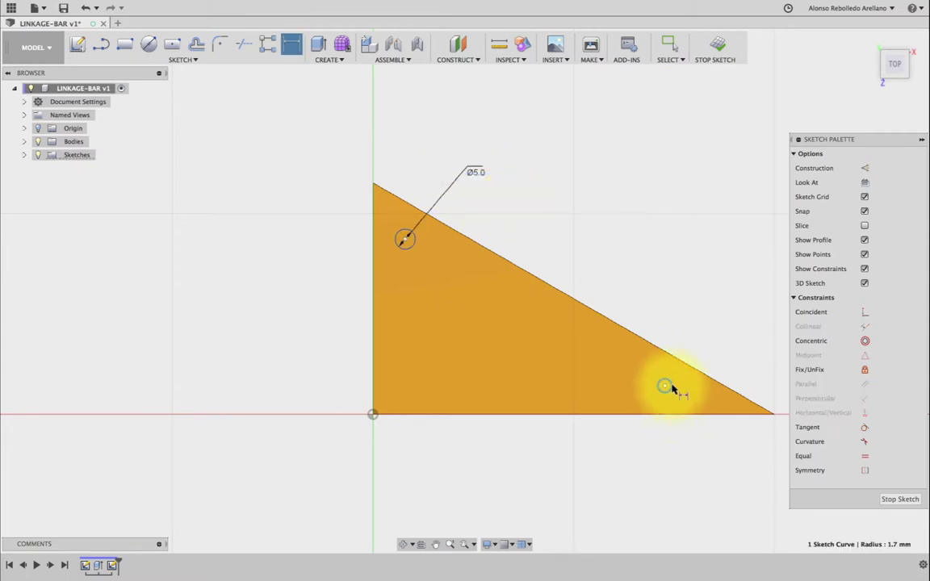
click(725, 284)
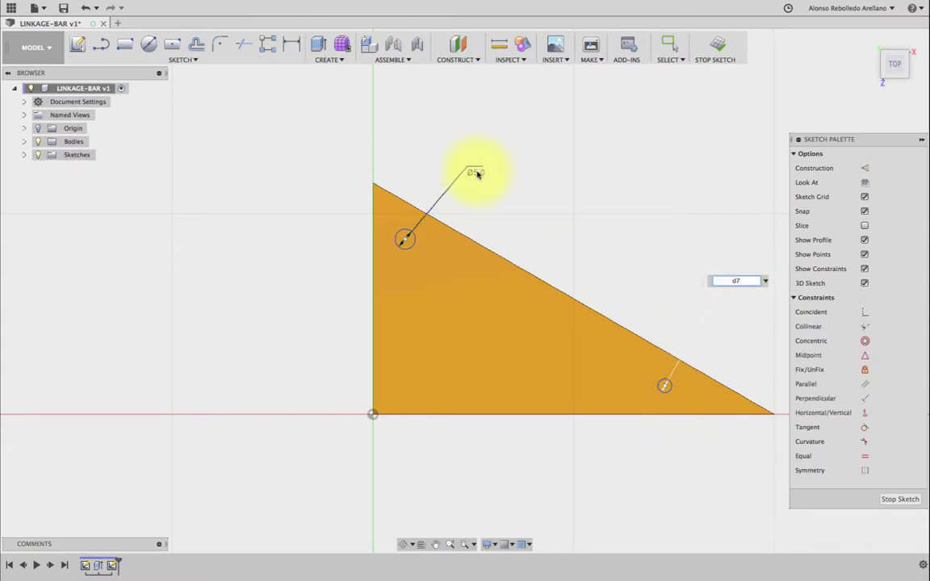
key(Return)
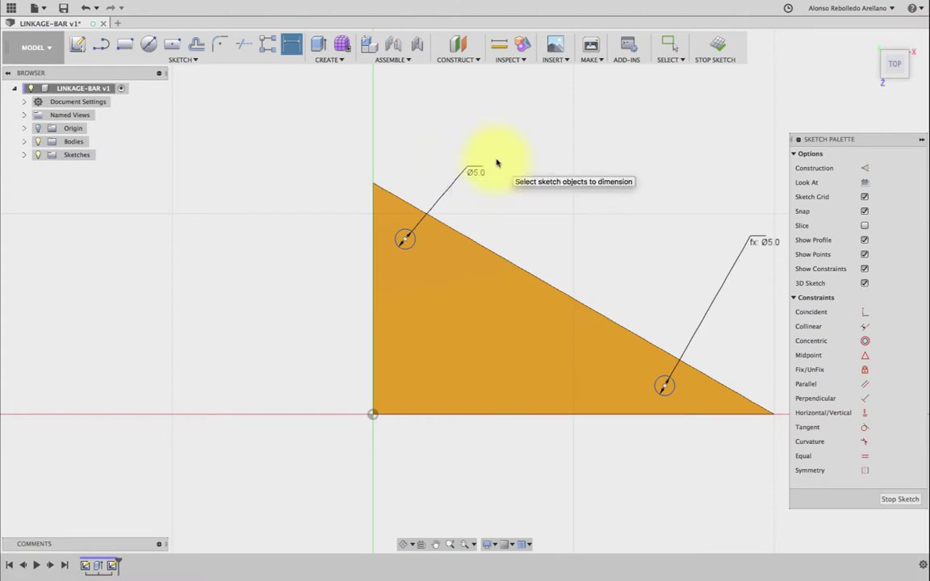
- Place each circle's centre 8 mm from the hypotenuse
click(421, 214)
click(439, 239)
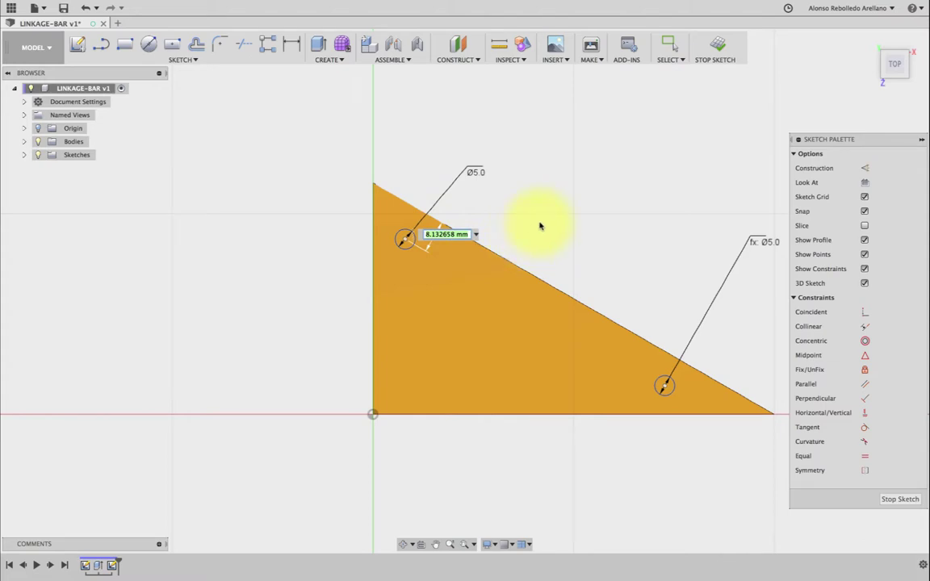
text(8)
key(Return)
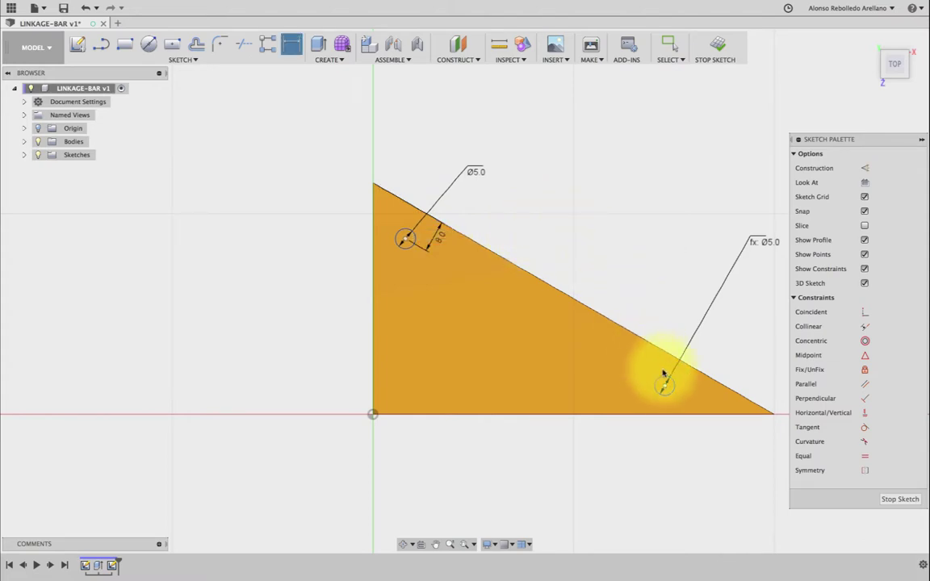
click(663, 389)
click(662, 350)
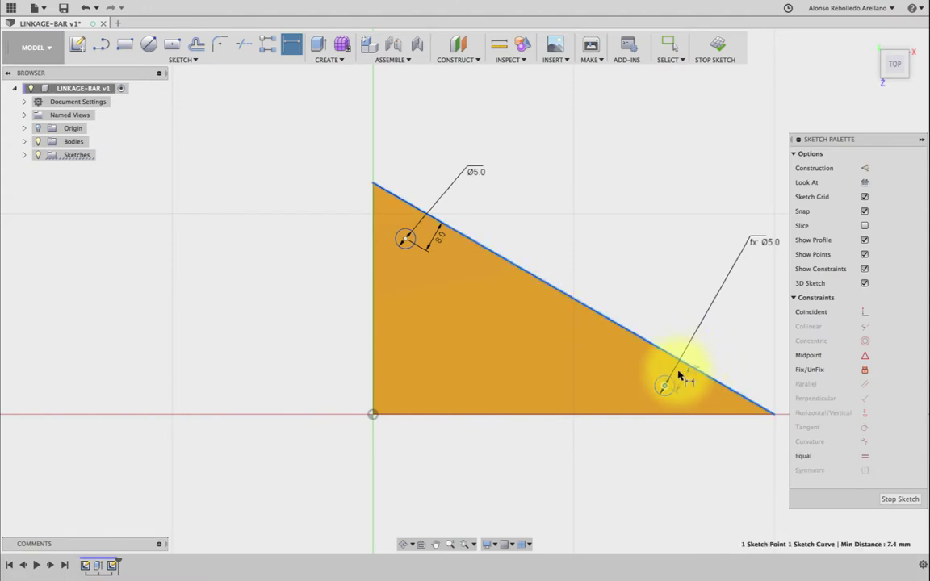
click(653, 361)
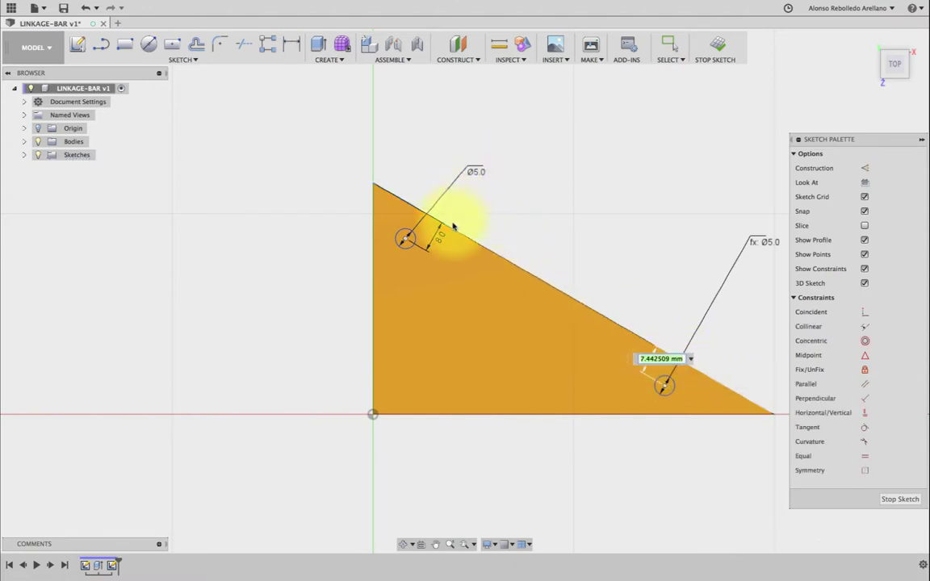
key(Return)
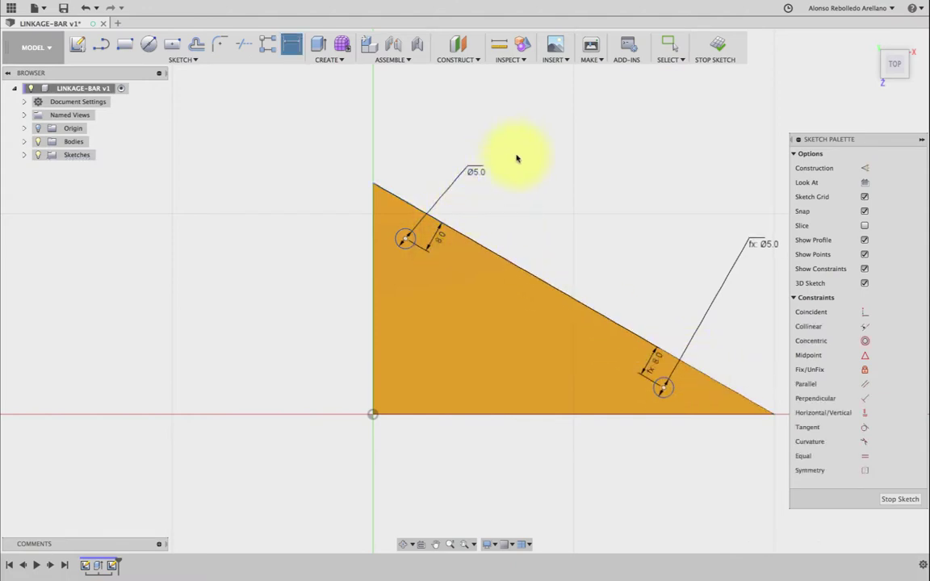
shift+middle_drag(554, 201, 554, 202)
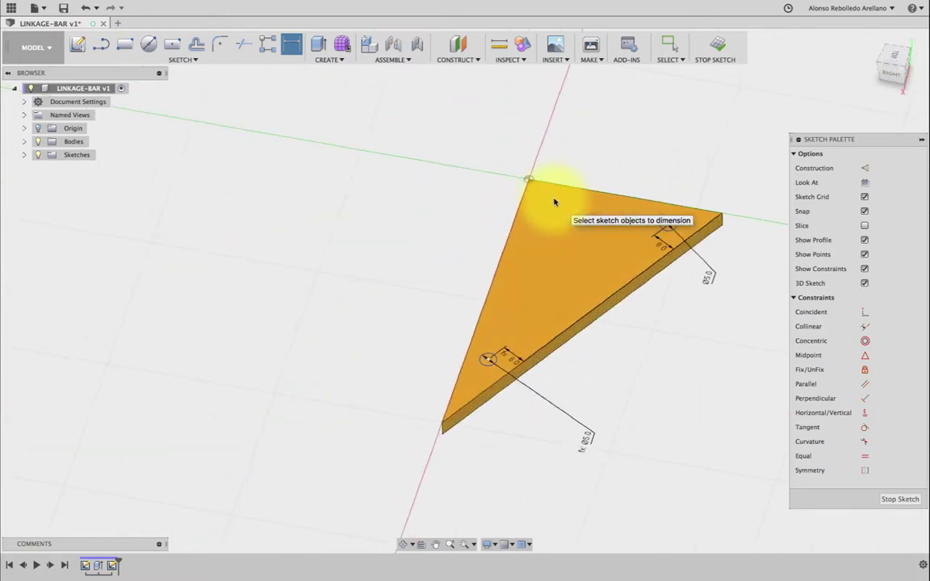
- Extrude-cut both circle profiles down through the plate to form two holes
key(e)
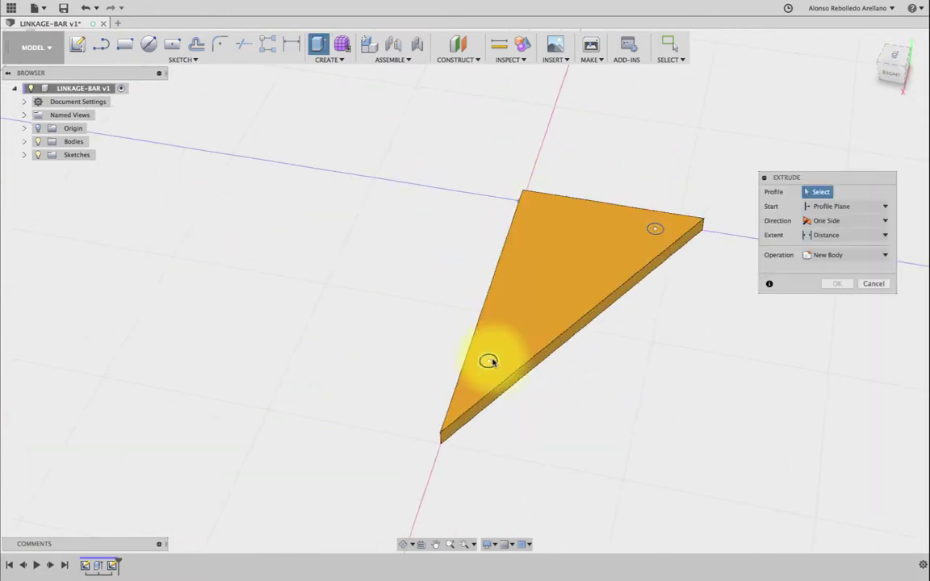
click(489, 358)
click(654, 229)
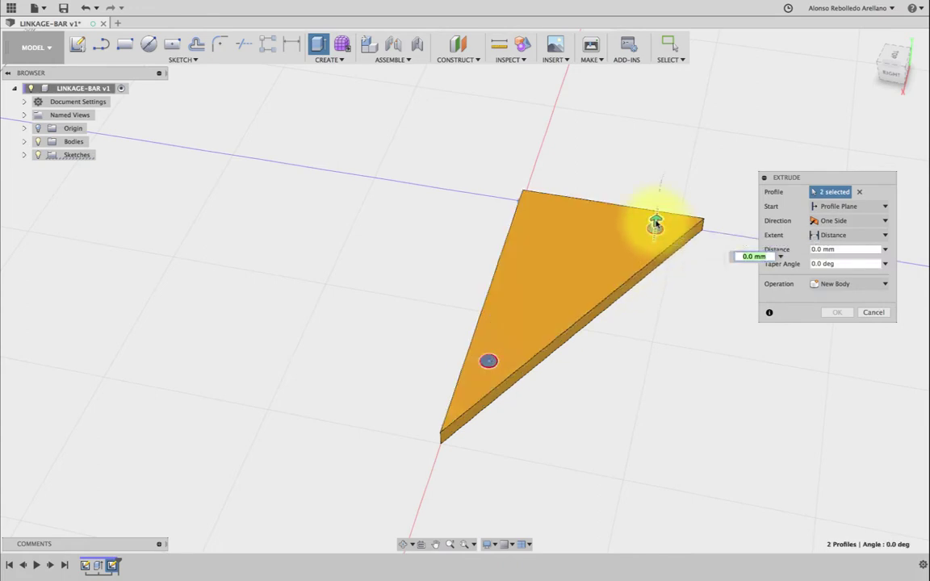
drag(654, 226, 642, 327)
click(835, 327)
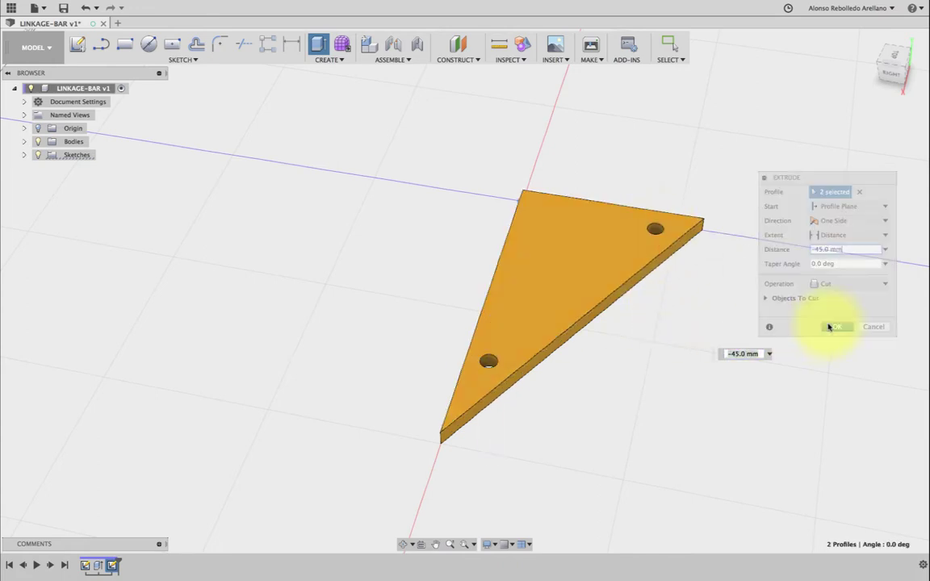
mouse_move(602, 389)
shift+middle_down()
mouse_move(574, 409)
mouse_move(617, 412)
shift+middle_up()
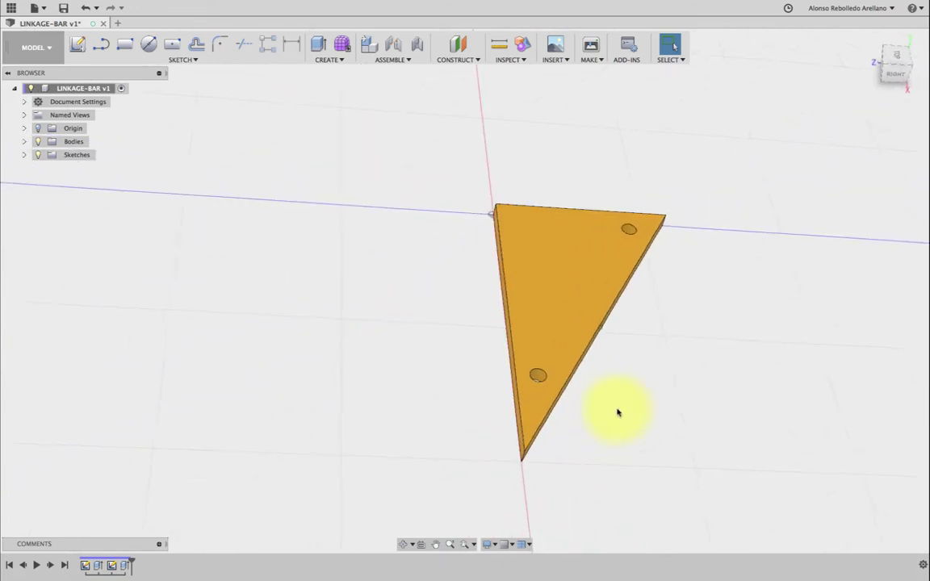
- Fillet the bottom and right corner edges around the holes with a 7.5 mm radius
key(f)
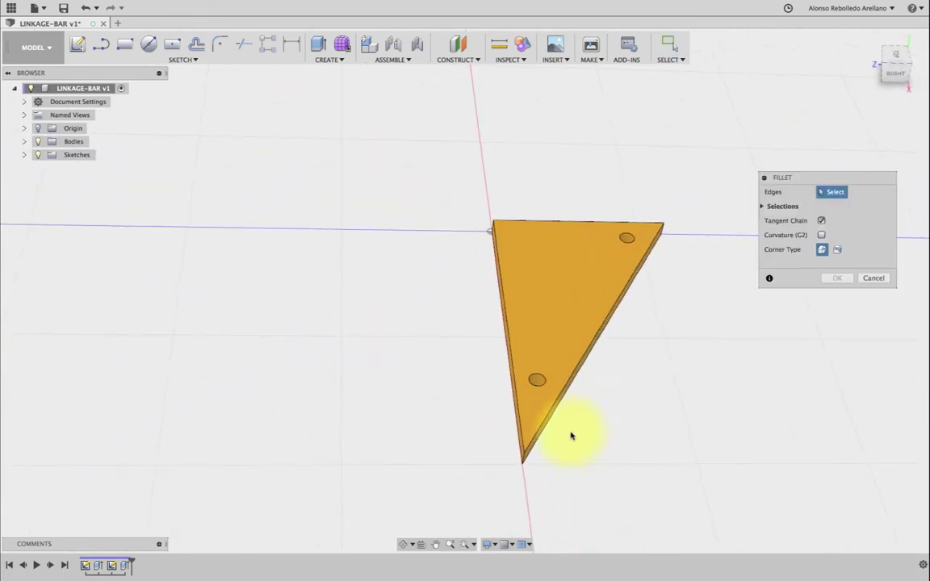
click(524, 459)
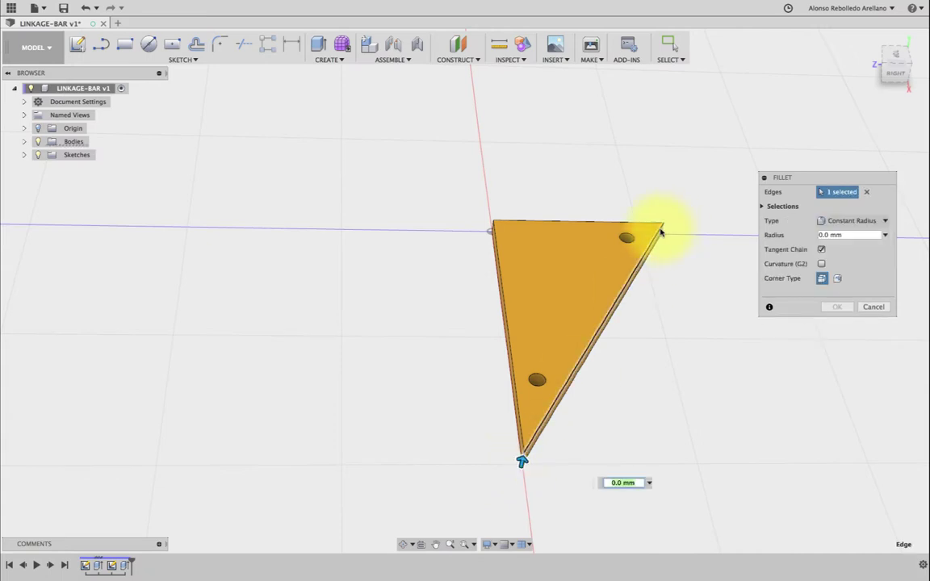
mouse_move(662, 232)
shift+middle_down()
mouse_move(695, 264)
mouse_move(706, 339)
mouse_move(691, 343)
shift+middle_up()
click(700, 298)
mouse_move(839, 378)
mouse_down()
mouse_move(817, 375)
mouse_move(809, 363)
mouse_up()
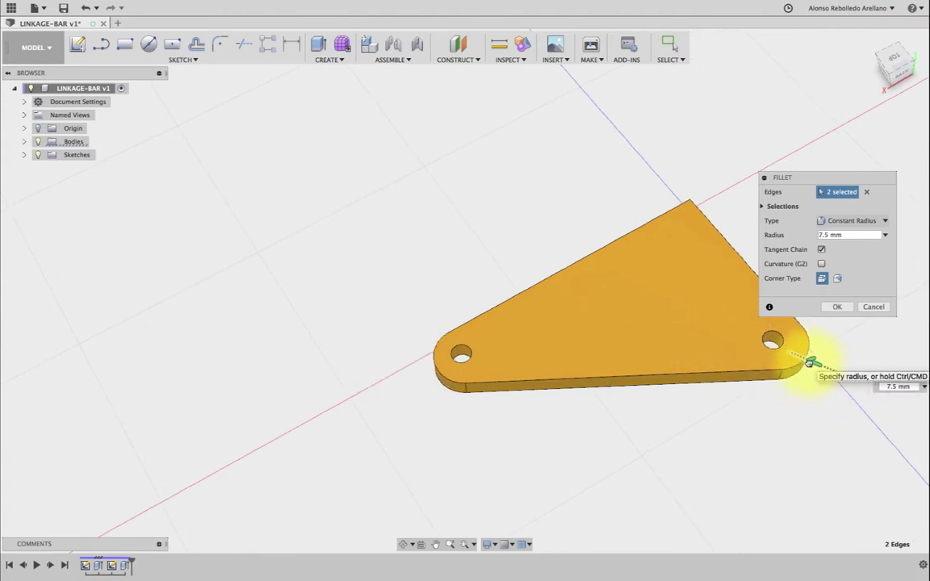
click(836, 308)
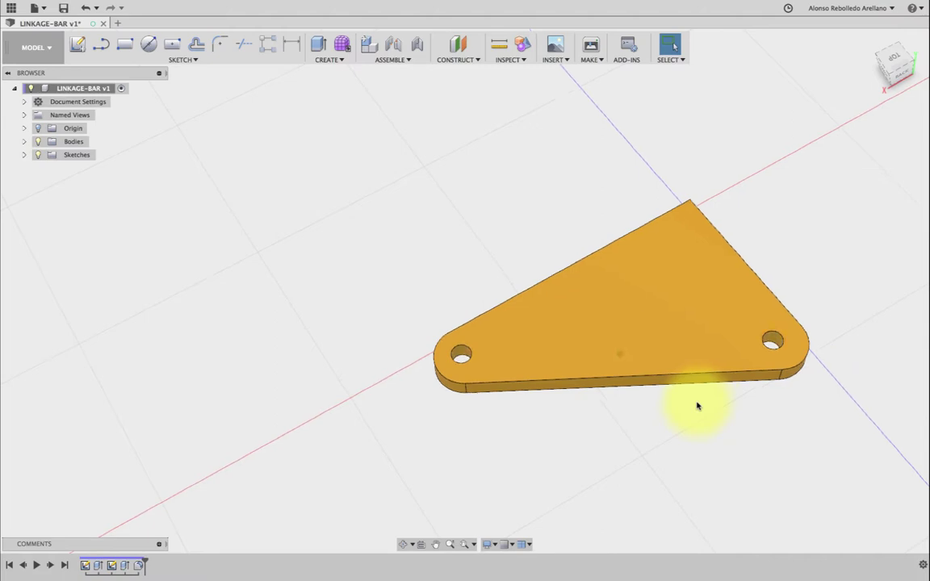
mouse_move(697, 405)
shift+middle_down()
mouse_move(698, 395)
mouse_move(699, 406)
mouse_move(438, 244)
shift+middle_up()
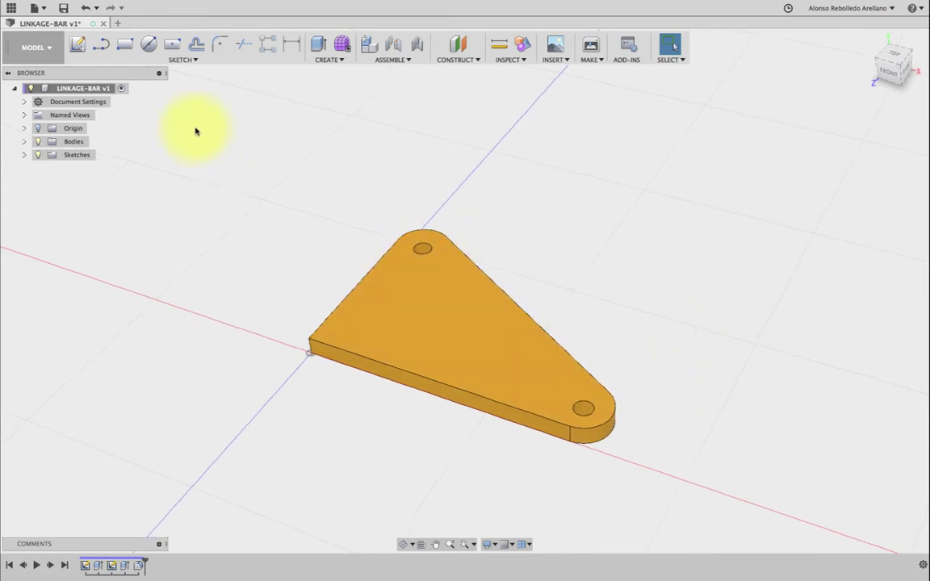
- Save a version, make Body1 a component via Create Components from Bodies, and rename it BASE
click(64, 9)
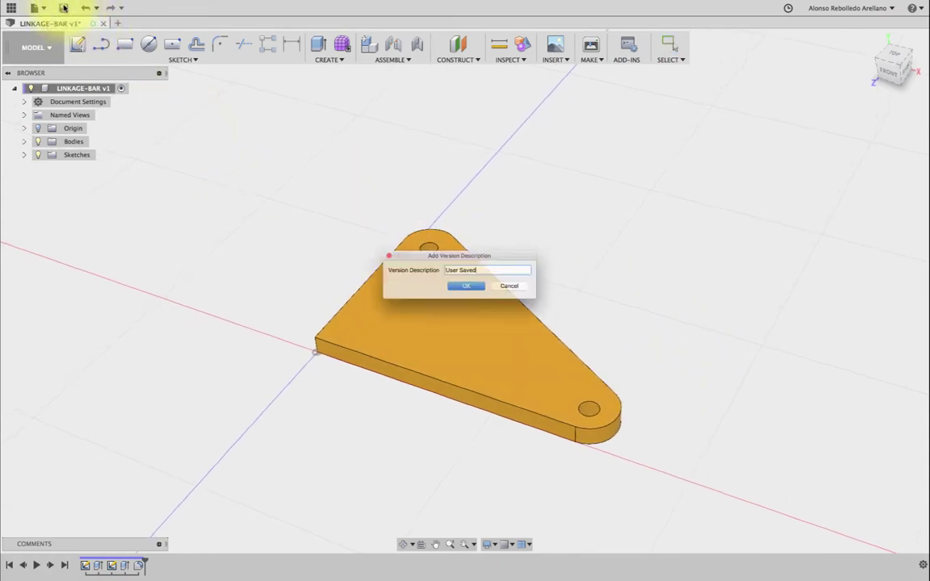
click(478, 291)
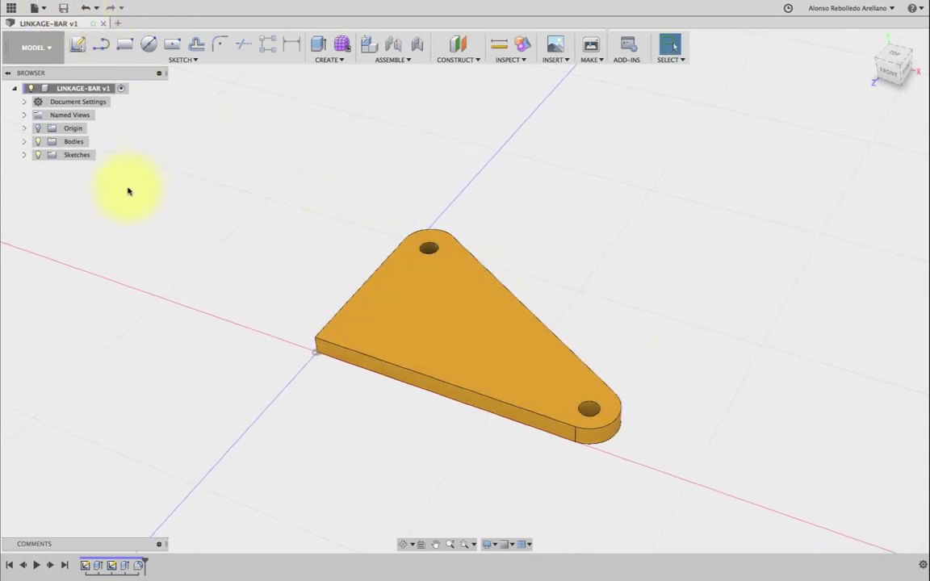
click(24, 142)
right_click(83, 156)
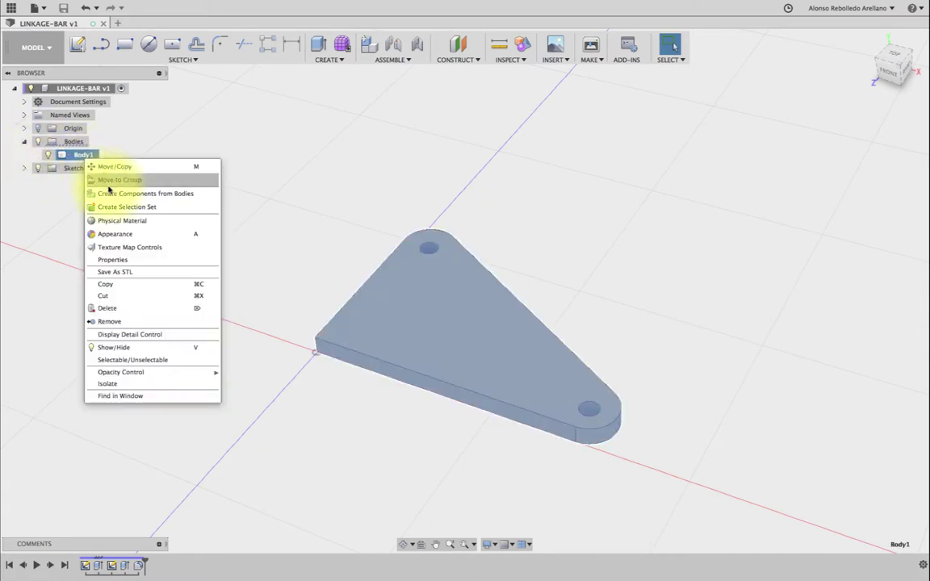
click(119, 193)
click(102, 157)
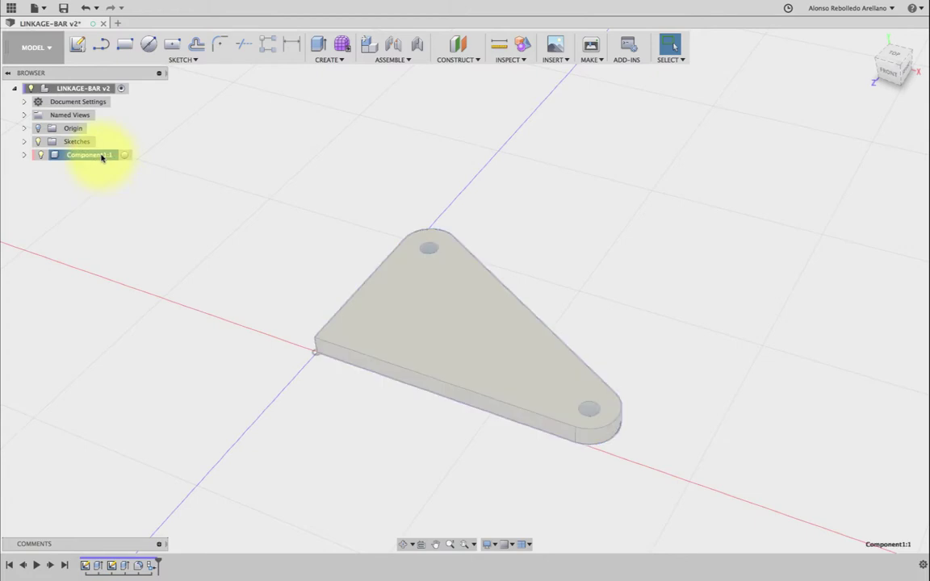
double_click(102, 156)
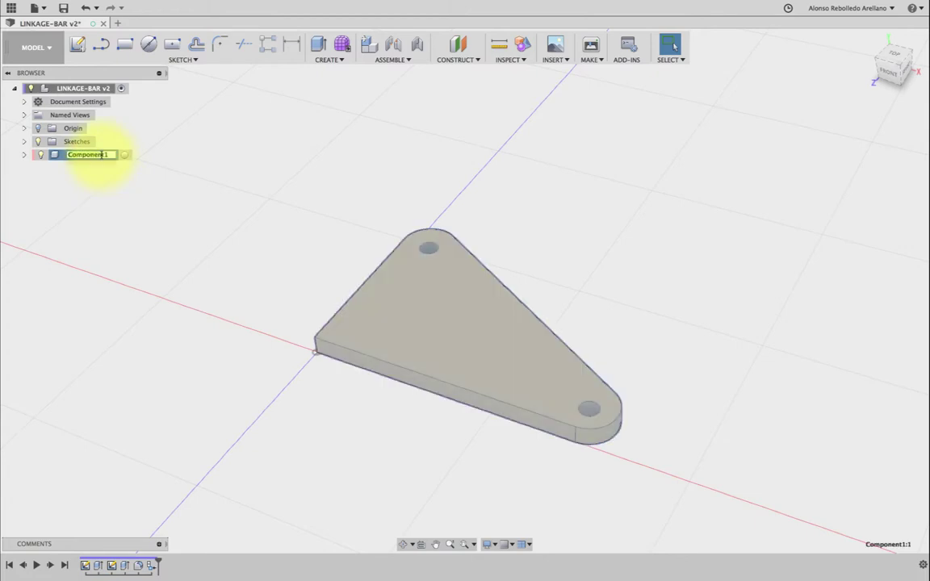
text(BASE)
key(Return)
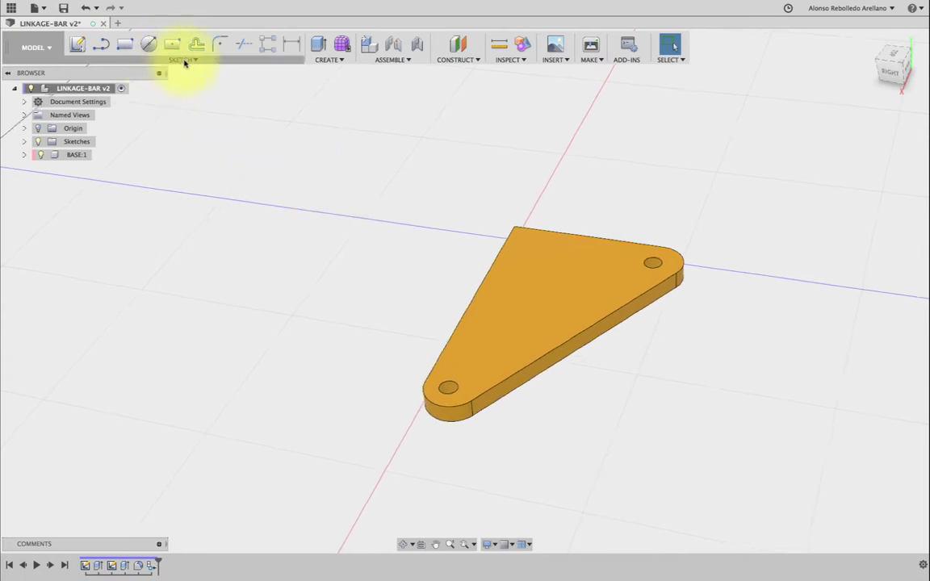
- From the top view, add an empty component to LINKAGE-BAR and pick the center-to-center slot tool
click(896, 56)
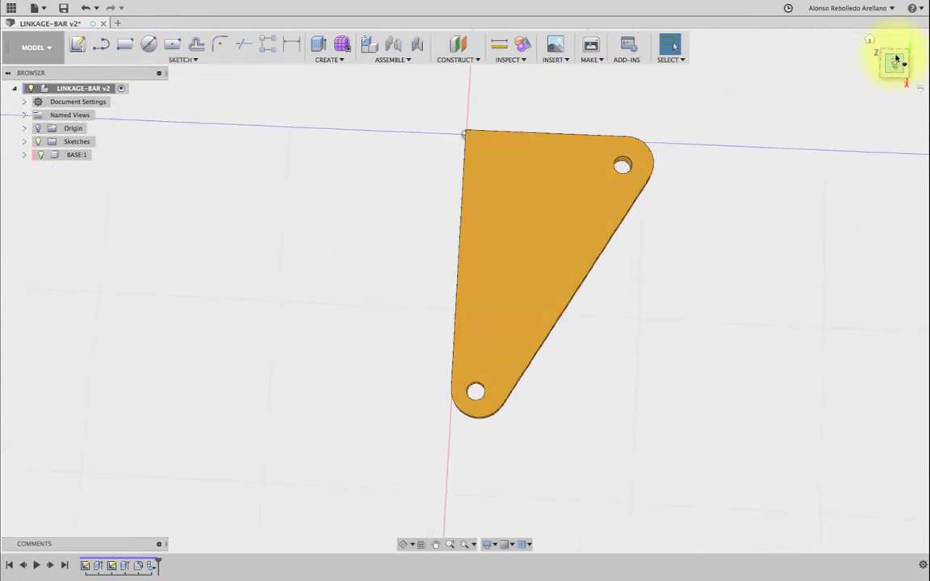
click(911, 40)
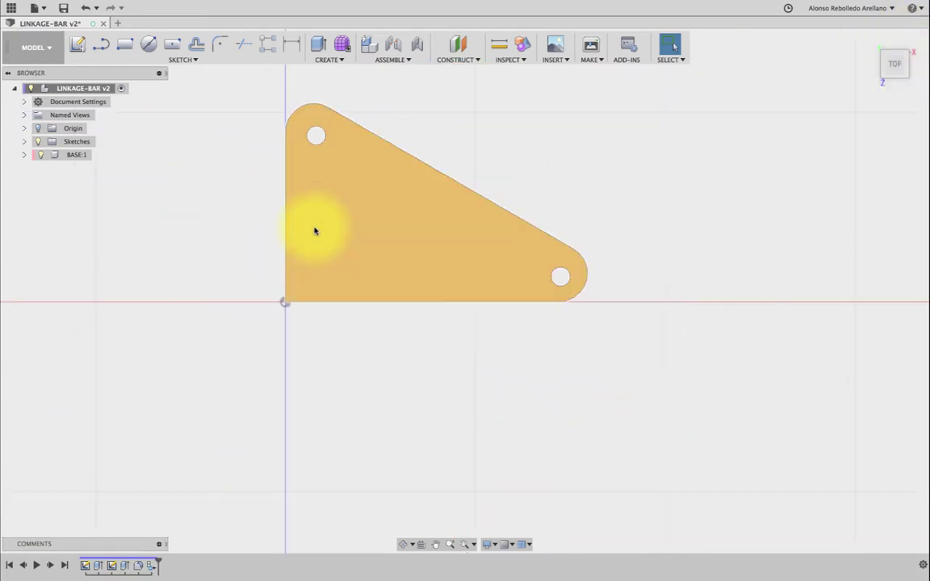
right_click(95, 90)
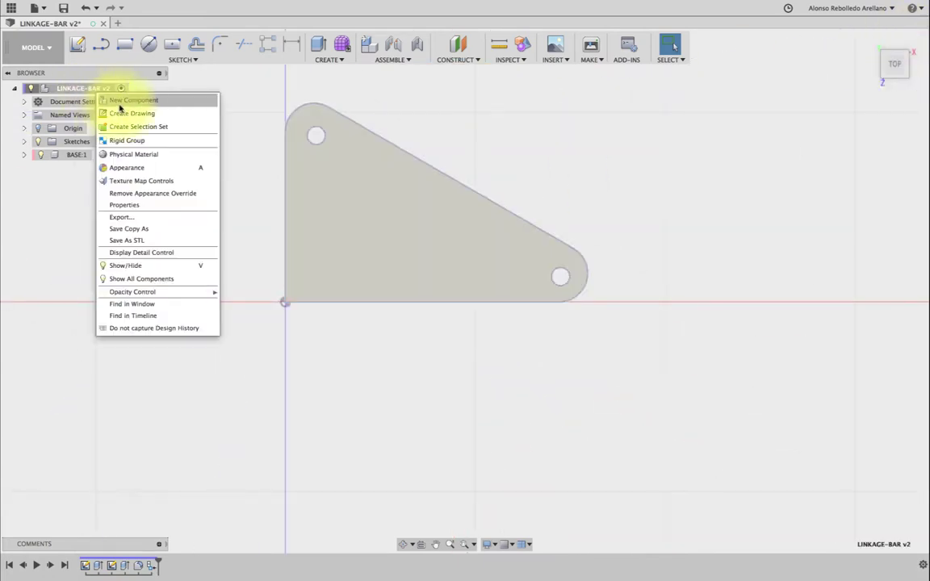
click(125, 102)
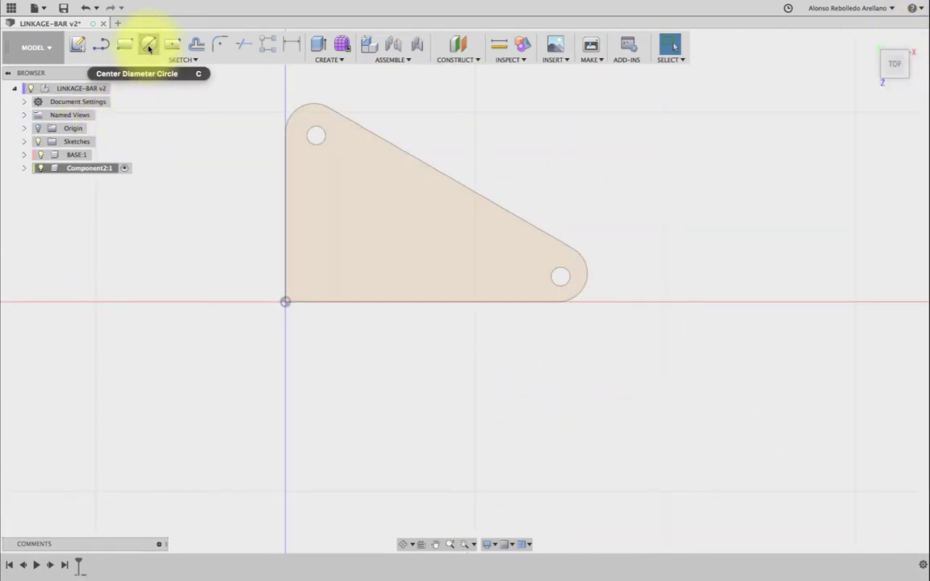
click(191, 62)
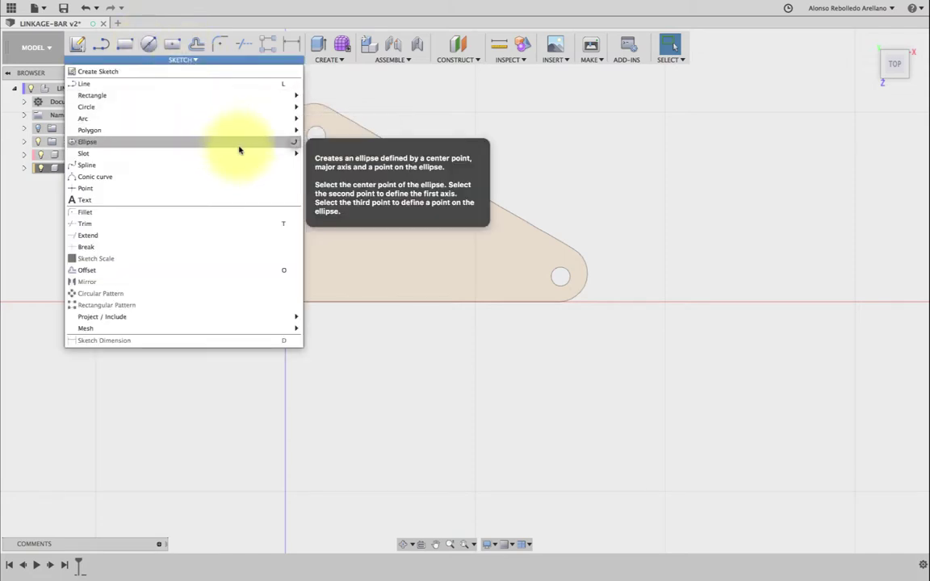
mouse_move(84, 154)
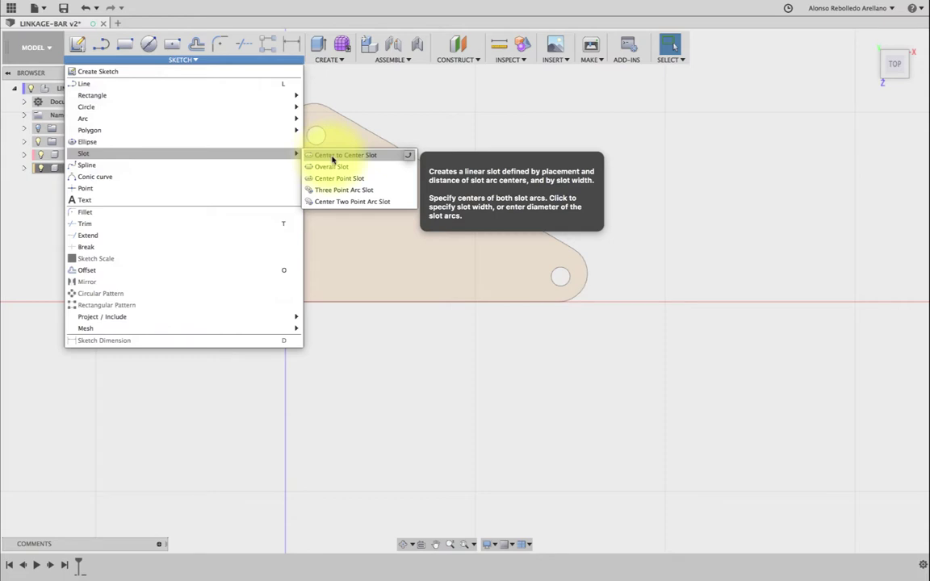
click(336, 159)
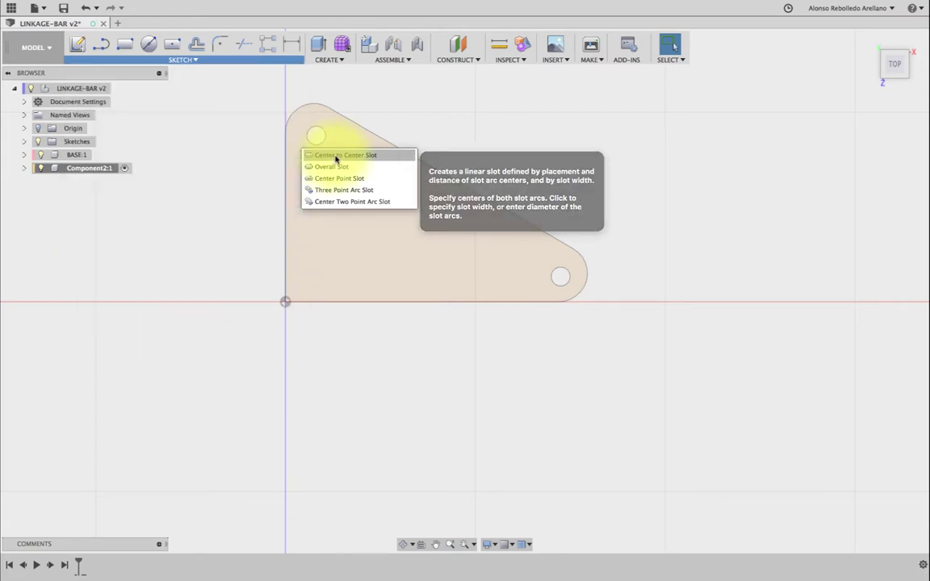
- Sketch a center-to-center slot on the plate face, starting at the lower hole's centre
click(570, 280)
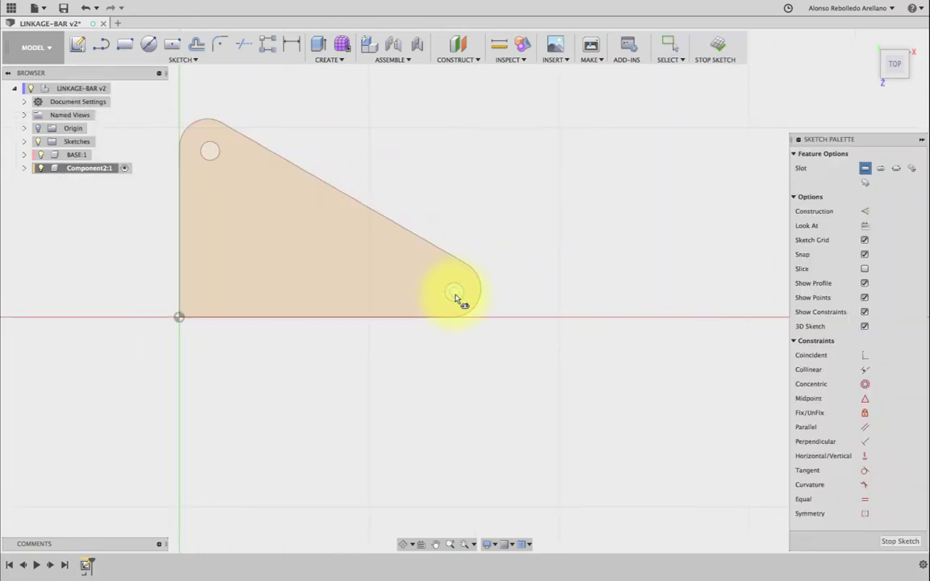
click(454, 293)
text(80)
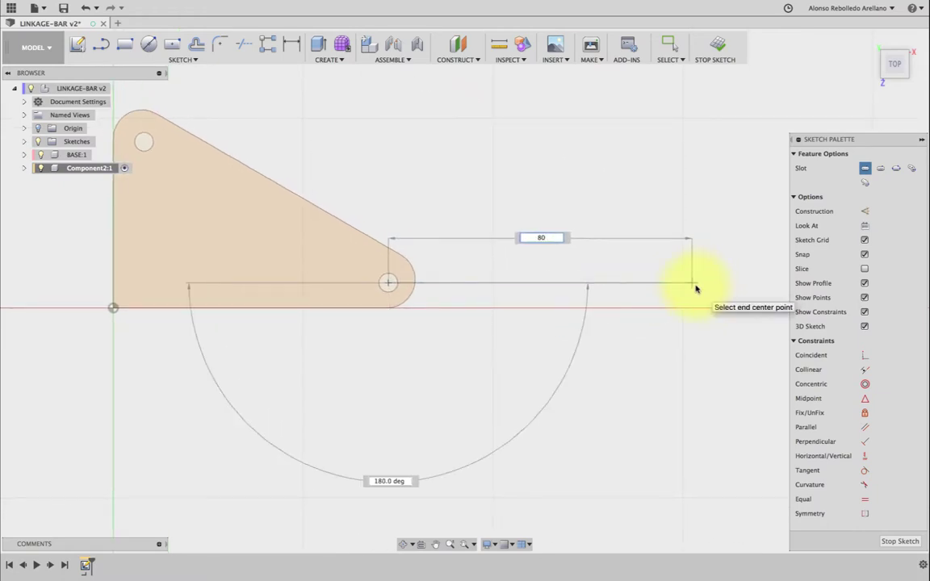
key(Escape)
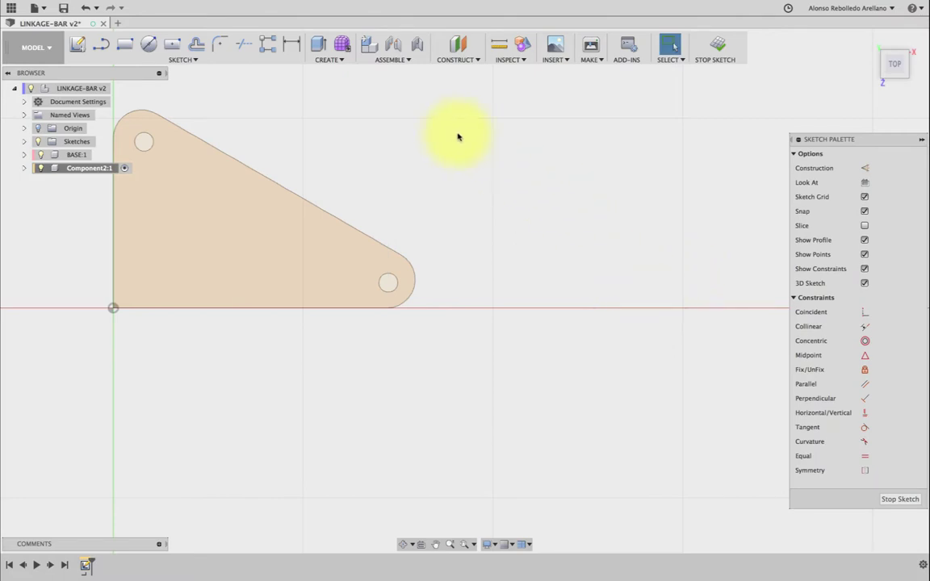
key(s)
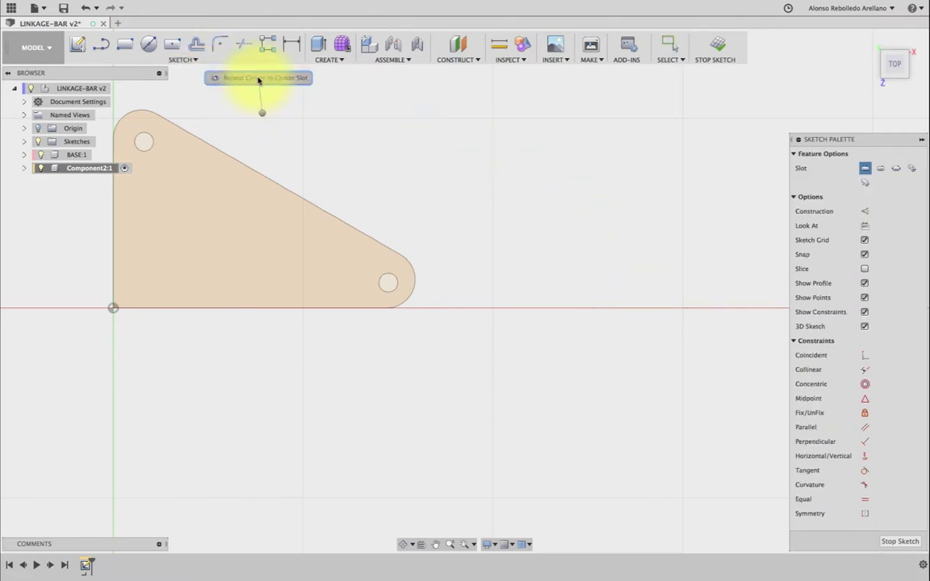
click(259, 81)
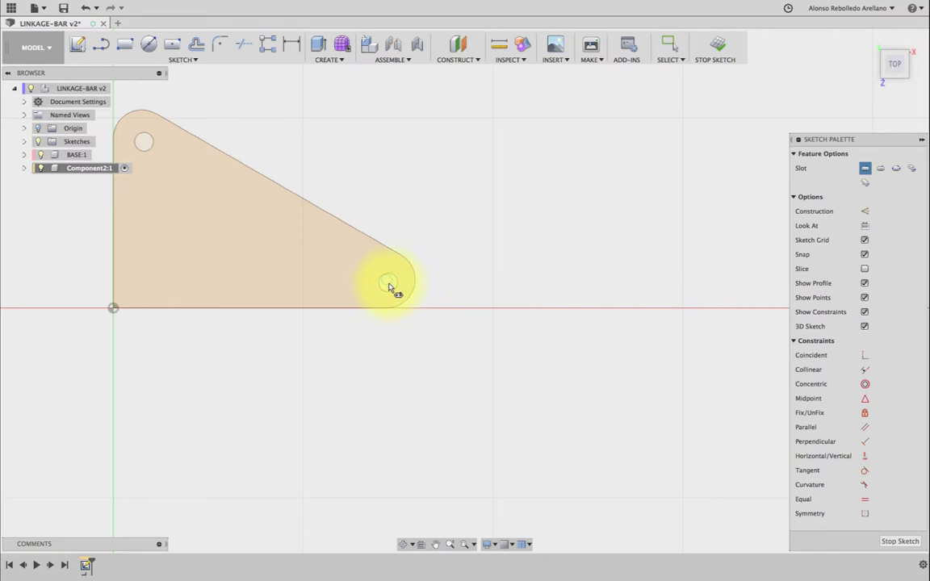
click(389, 283)
key(Escape)
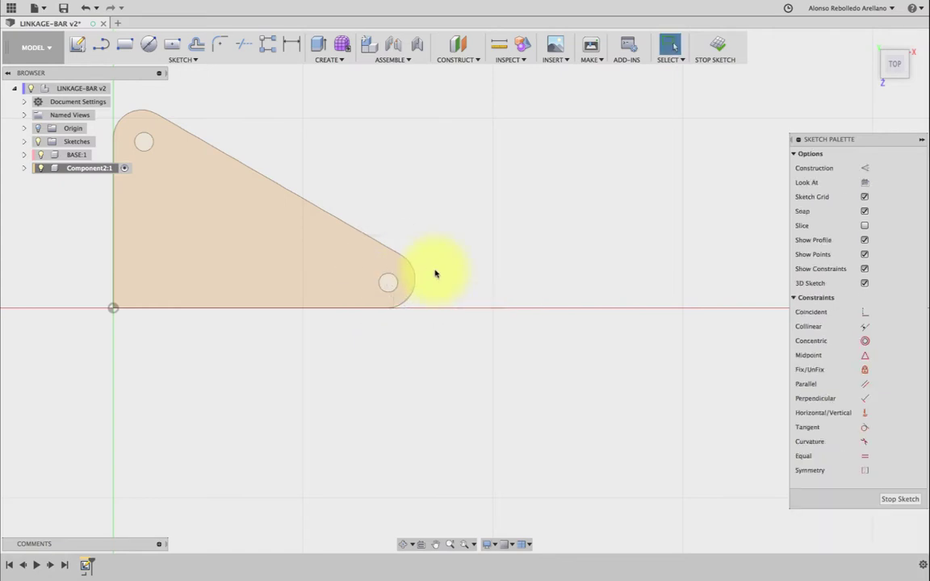
key(s)
click(432, 206)
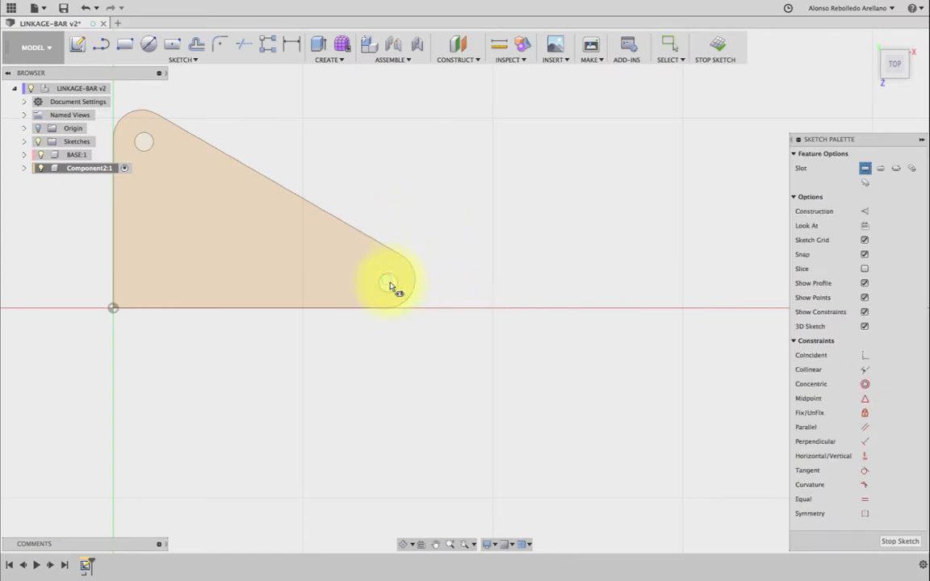
click(388, 282)
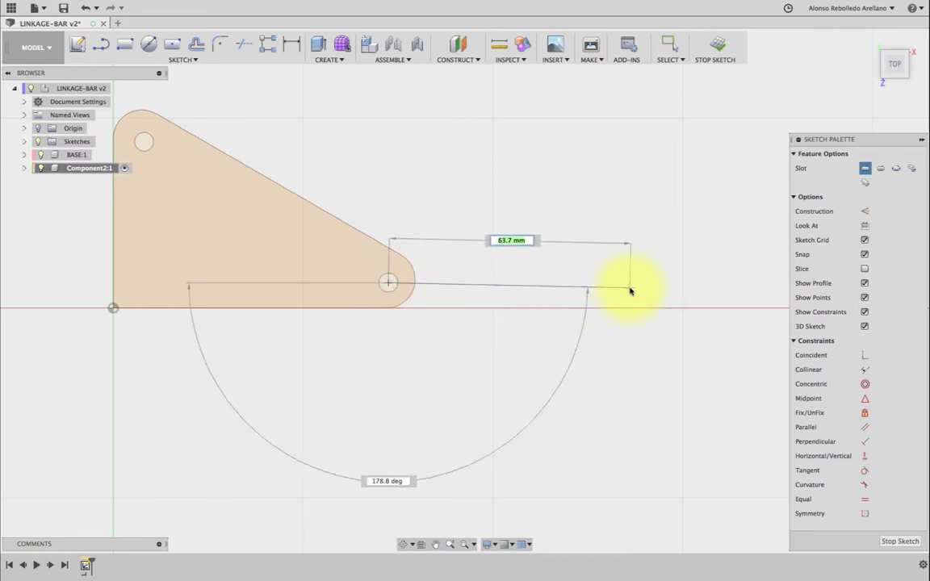
click(639, 287)
text(12)
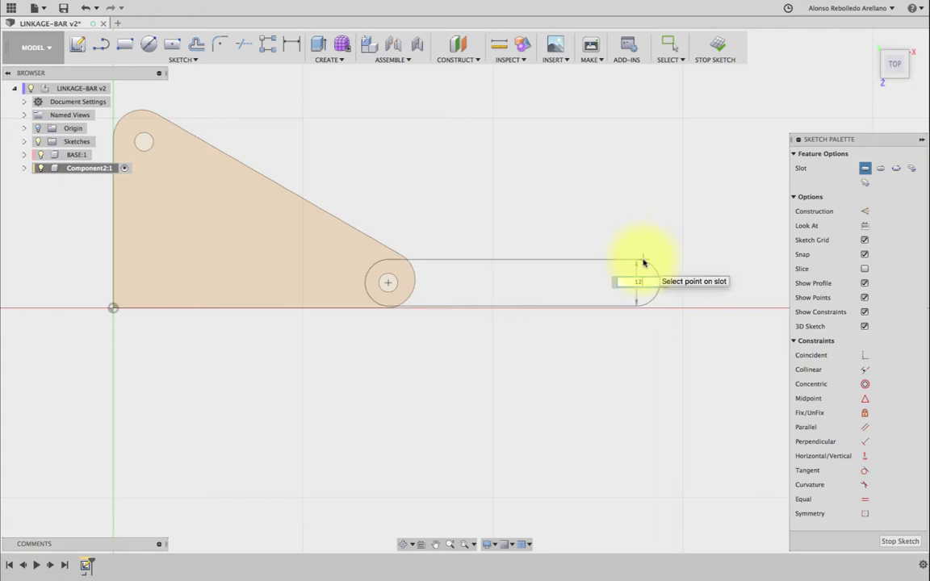
click(643, 263)
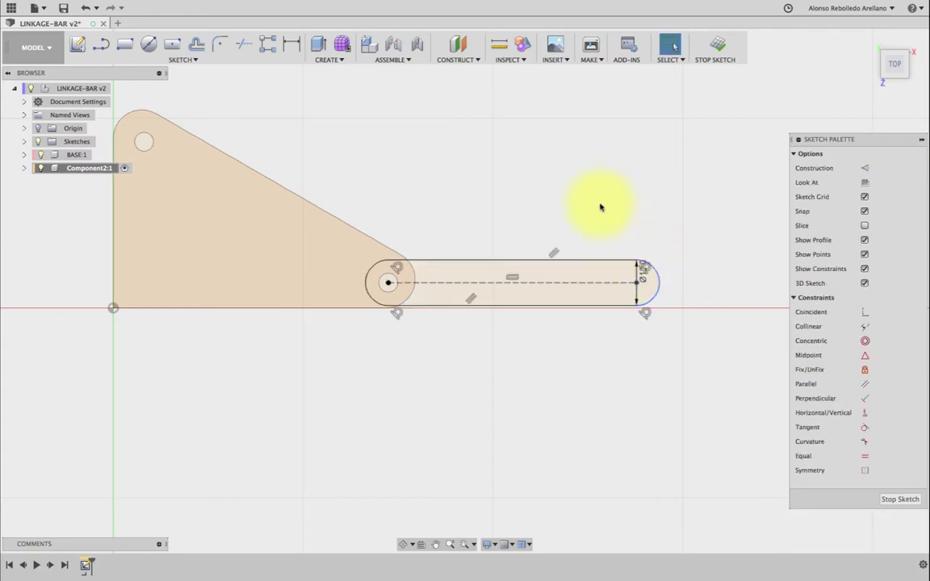
- Dimension the slot's centre-to-centre length to 70 mm
key(d)
click(537, 284)
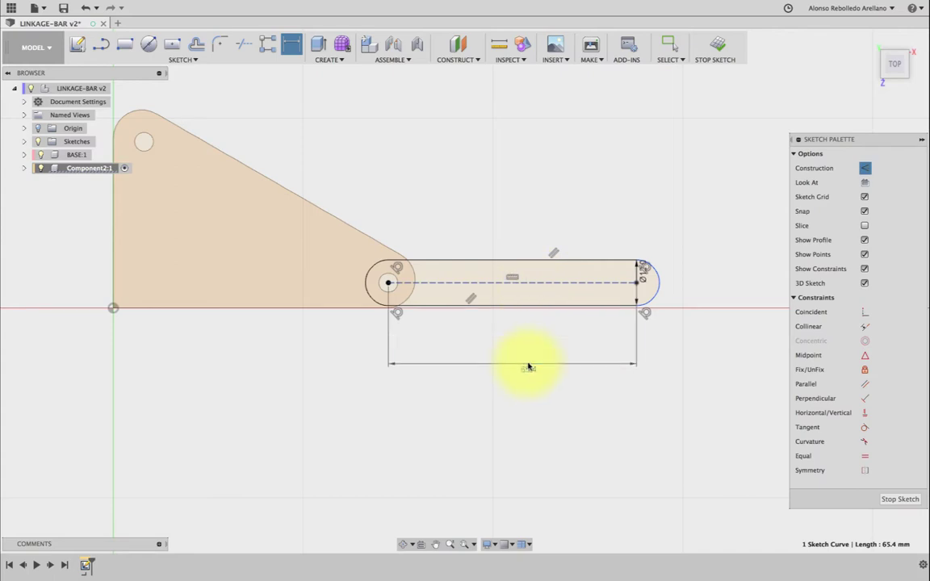
click(537, 363)
text(70)
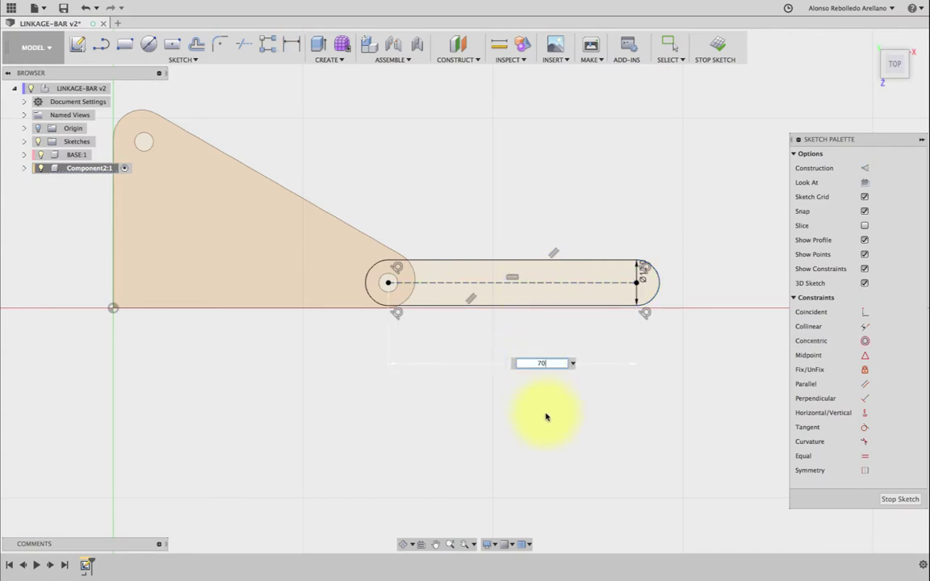
key(Return)
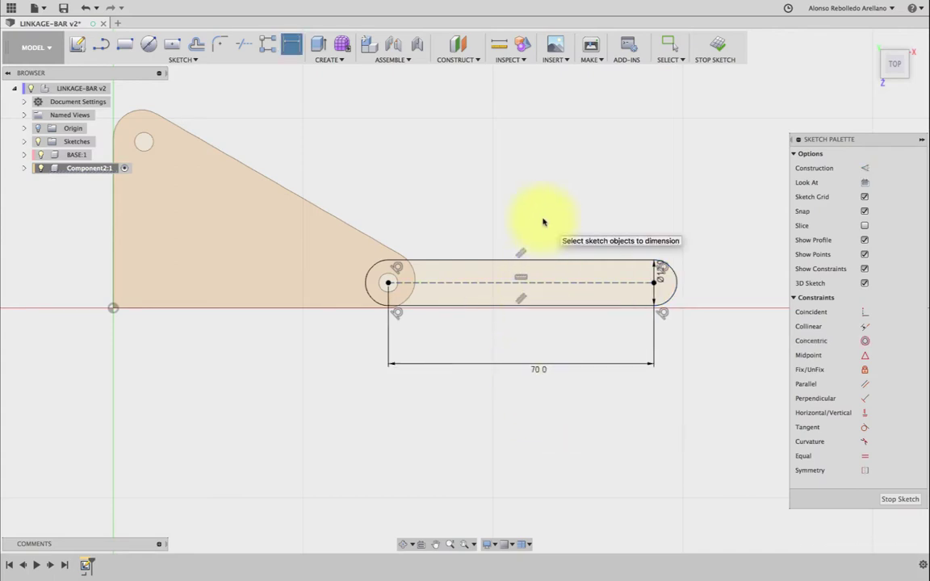
- Add a hole circle at each slot end and dimension its diameter to 5 mm
key(c)
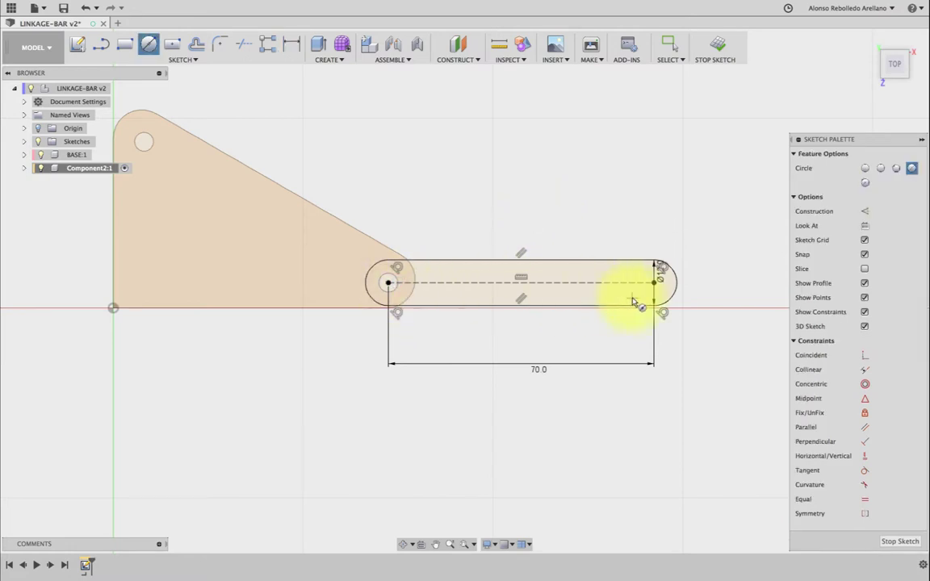
click(654, 283)
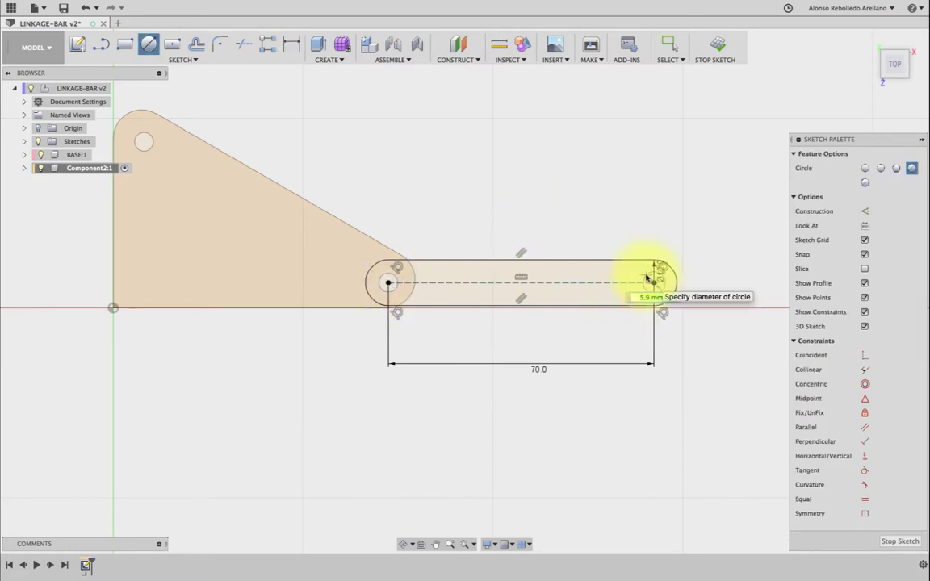
click(656, 276)
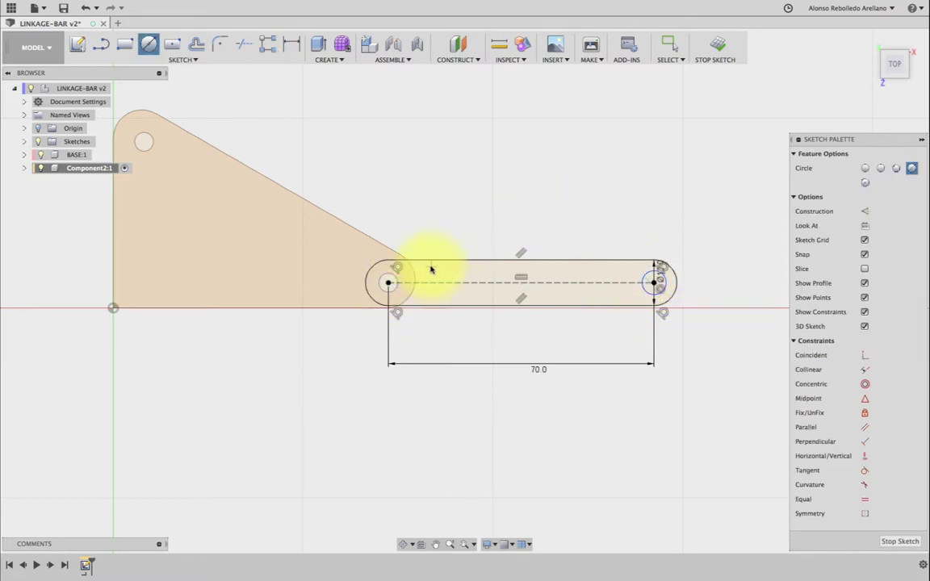
click(389, 284)
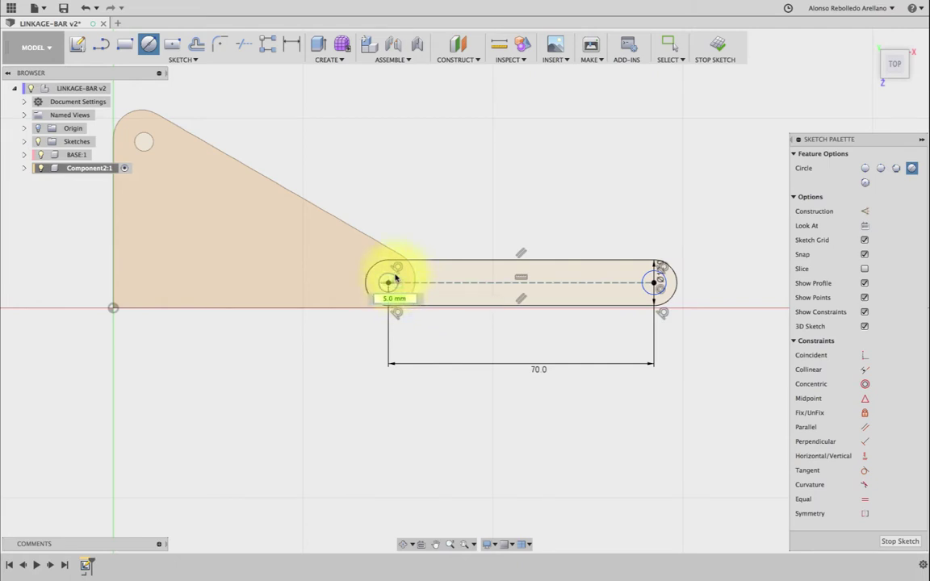
click(395, 278)
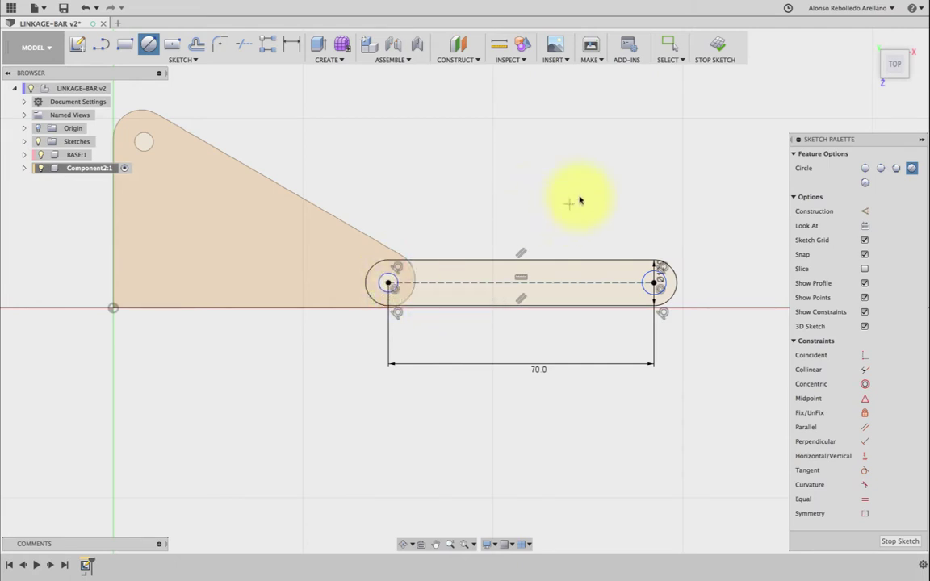
key(d)
click(646, 279)
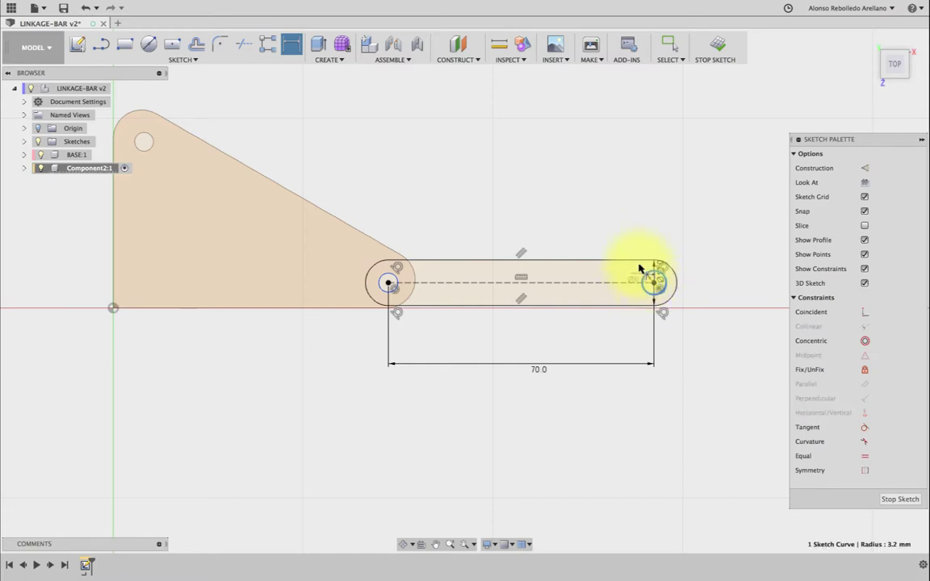
click(619, 236)
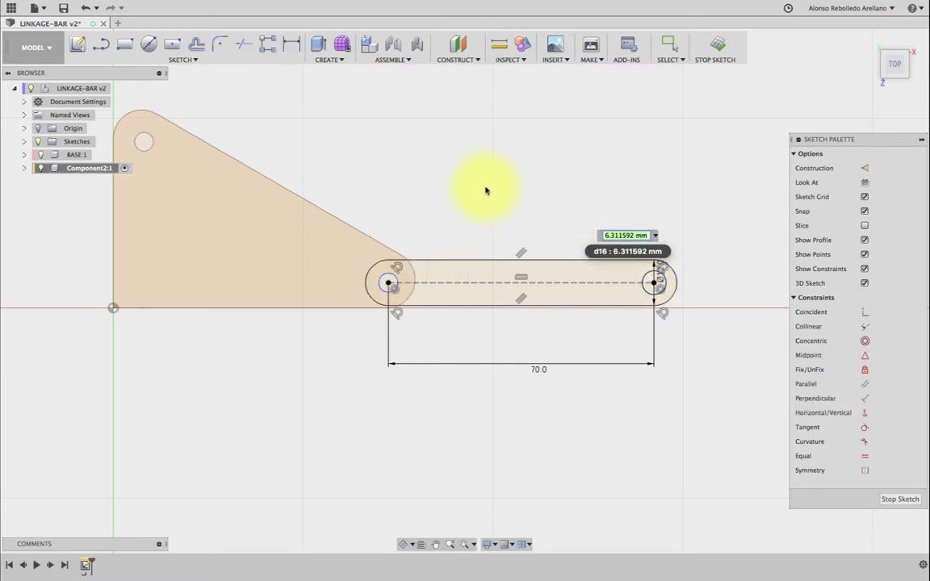
text(5)
key(Escape)
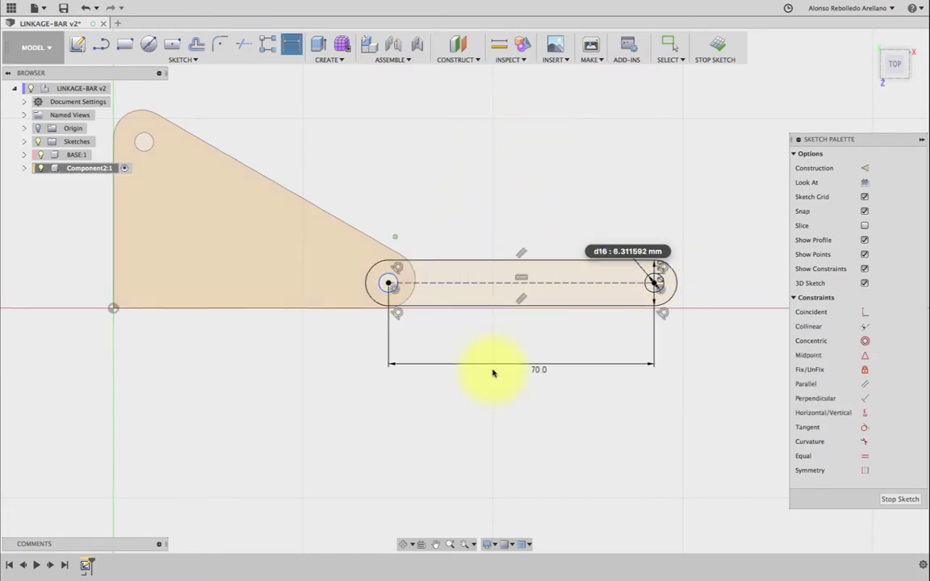
shift+middle_drag(492, 373, 494, 373)
- Extrude the bar profiles 5 mm into a solid holed bar
key(e)
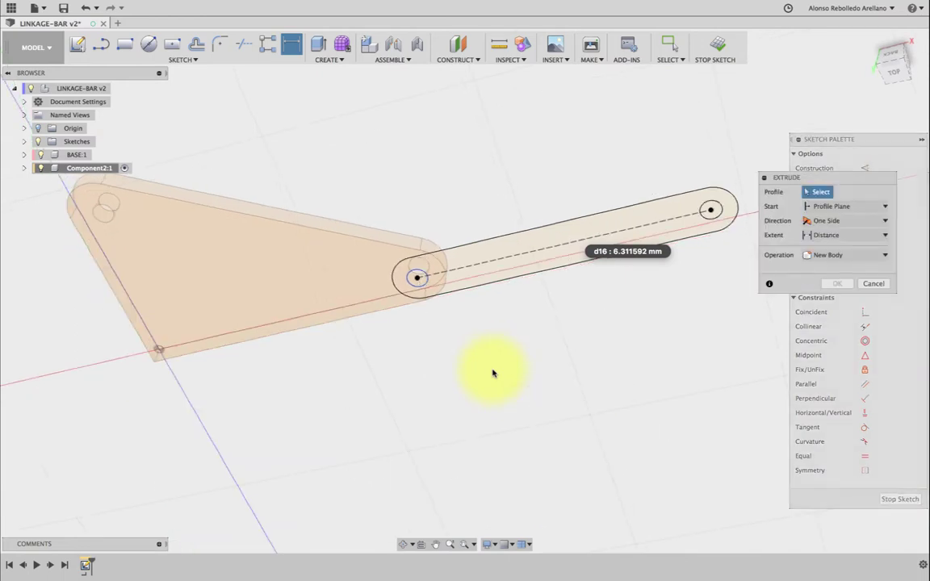
click(463, 282)
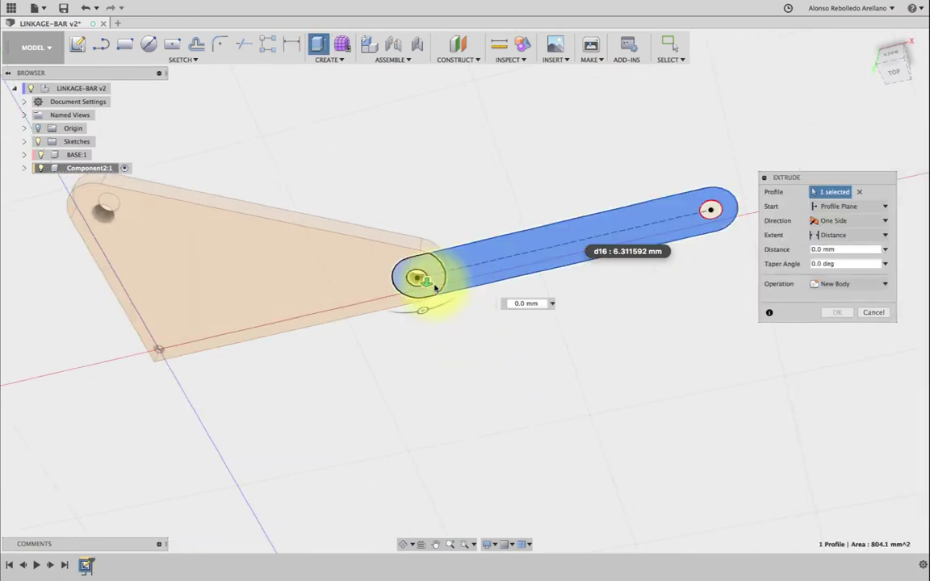
click(426, 279)
drag(425, 280, 427, 297)
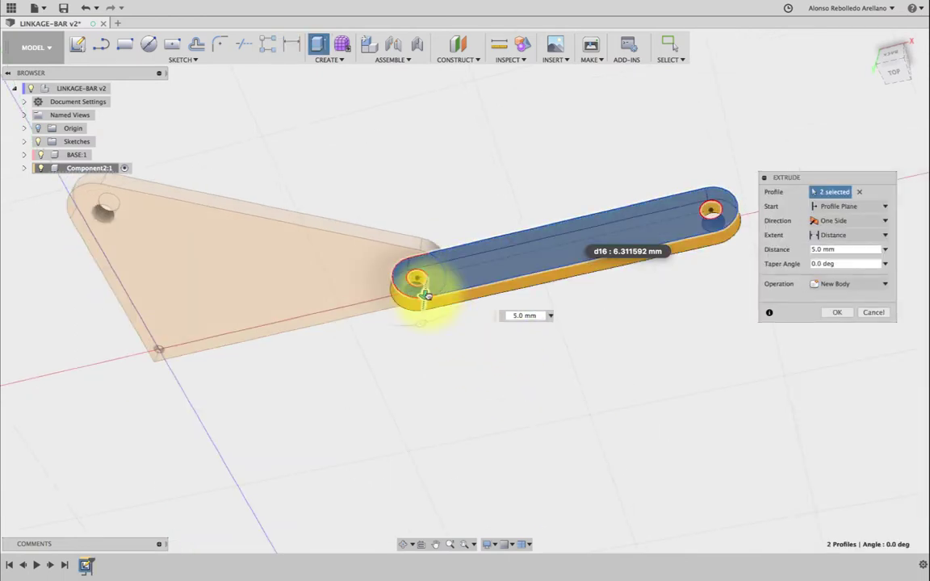
shift+middle_drag(532, 400, 810, 395)
click(837, 313)
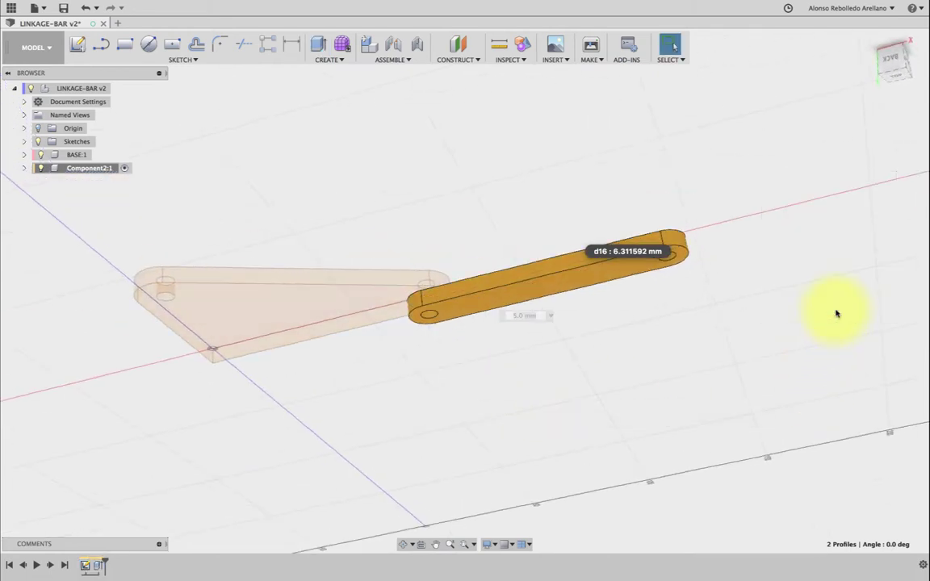
- Make the top-level LINKAGE-BAR assembly the active component
shift+middle_drag(836, 313, 364, 147)
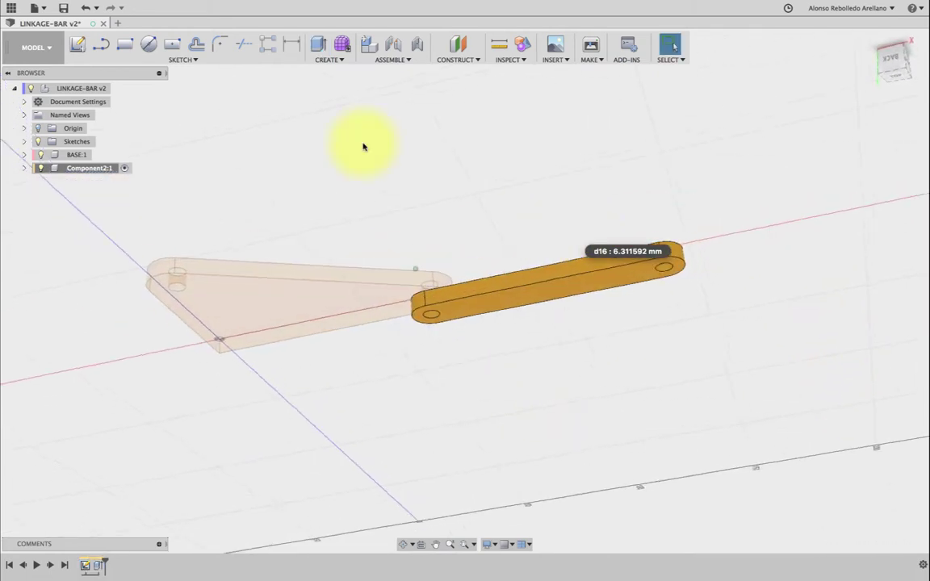
click(121, 88)
shift+middle_drag(322, 172, 368, 139)
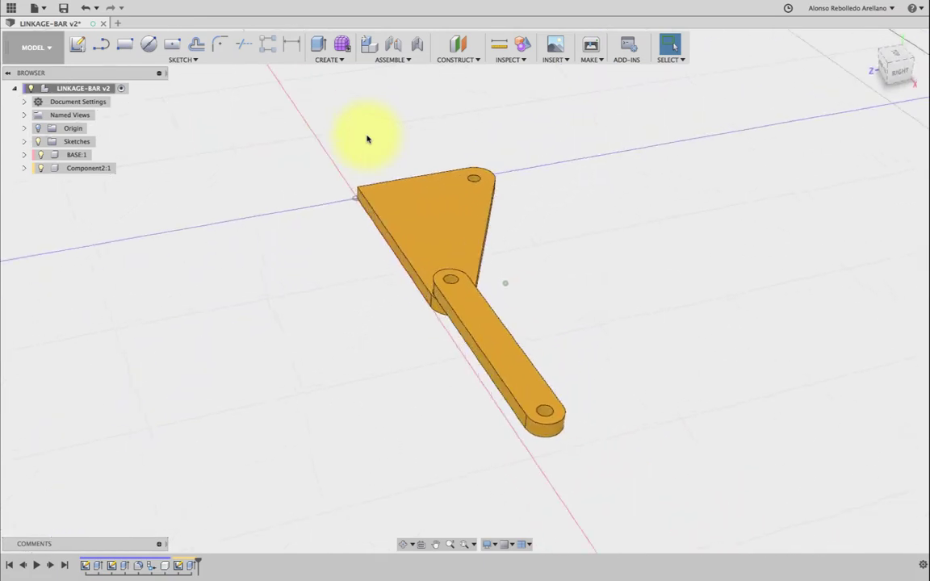
- Turn on component color cycling, move the bar off the plate, and rename it BAR
click(522, 41)
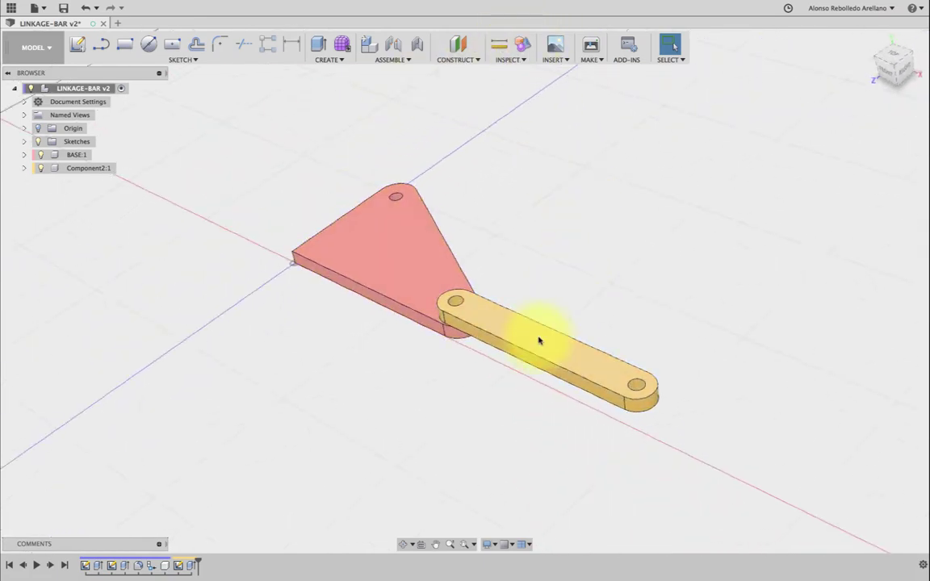
mouse_move(564, 313)
mouse_down()
mouse_move(692, 213)
mouse_move(584, 282)
mouse_up()
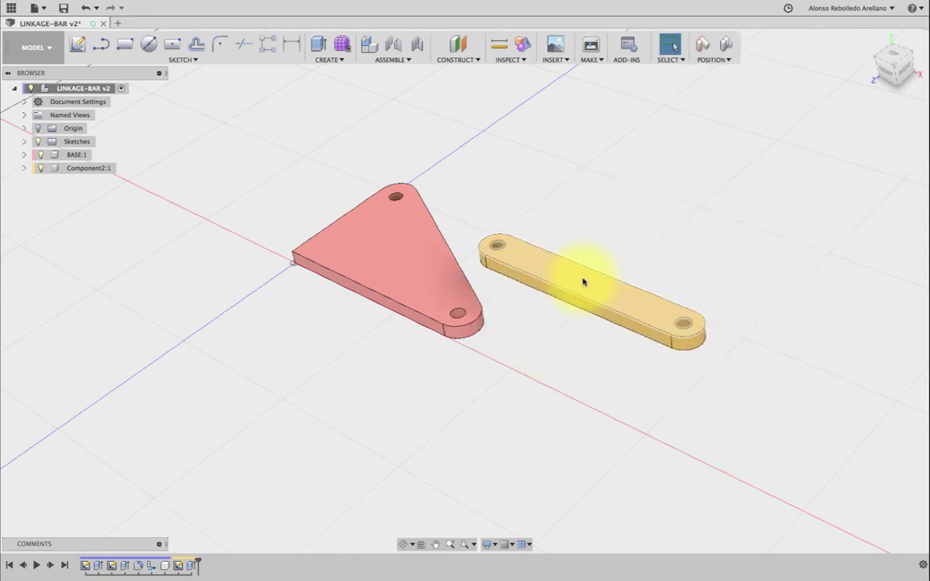
double_click(94, 168)
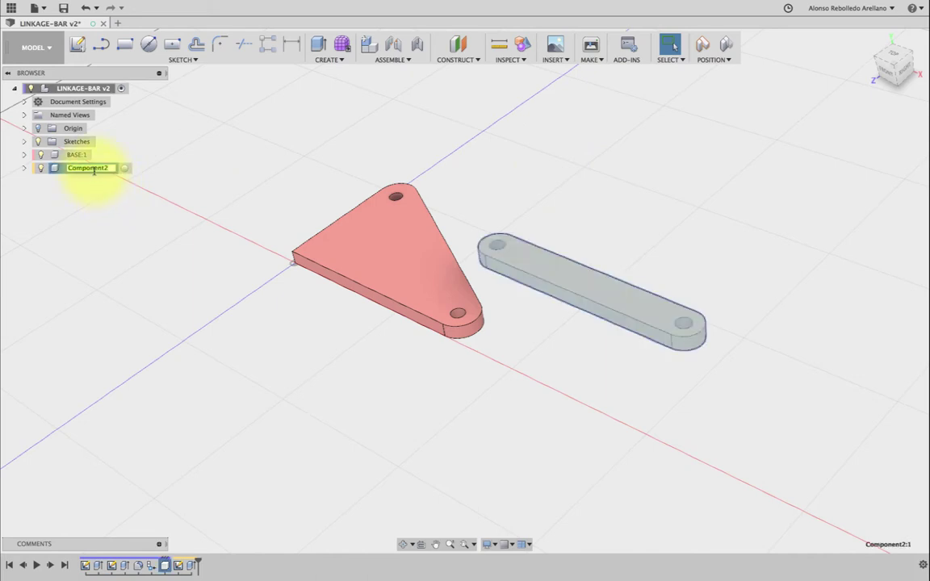
text(BAR)
key(Return)
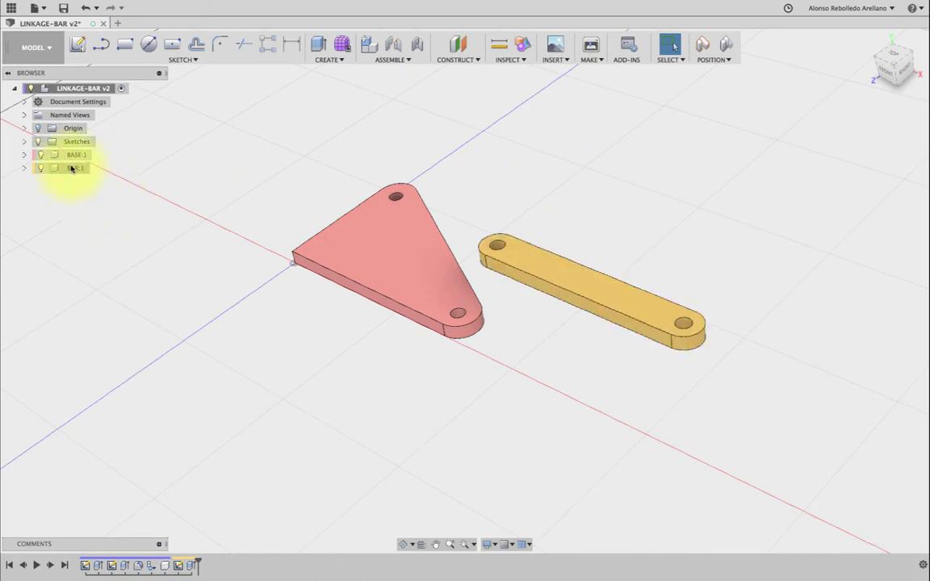
- Copy-paste the bar and move the copy, BAR:2, up and to the right
click(71, 168)
key(ctrl+c)
key(ctrl+v)
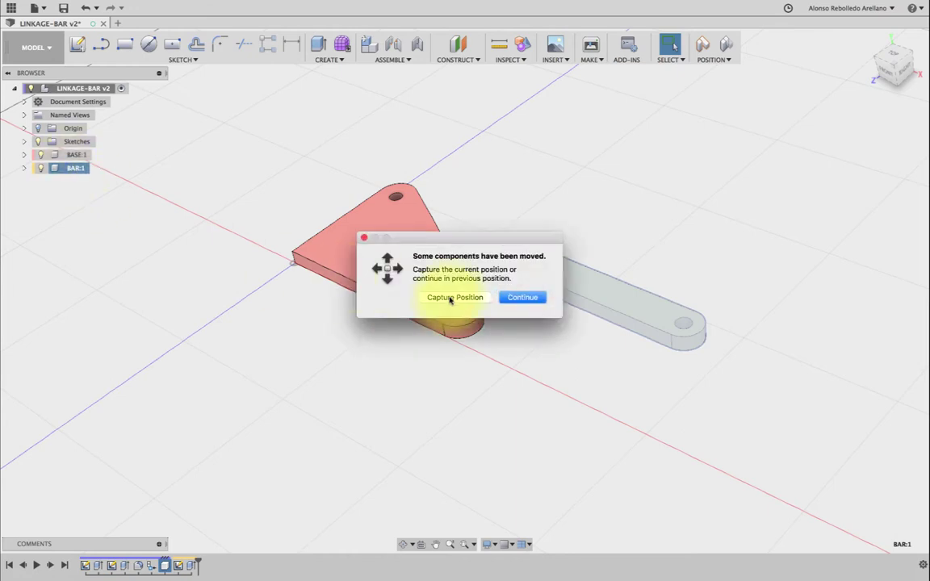
click(444, 296)
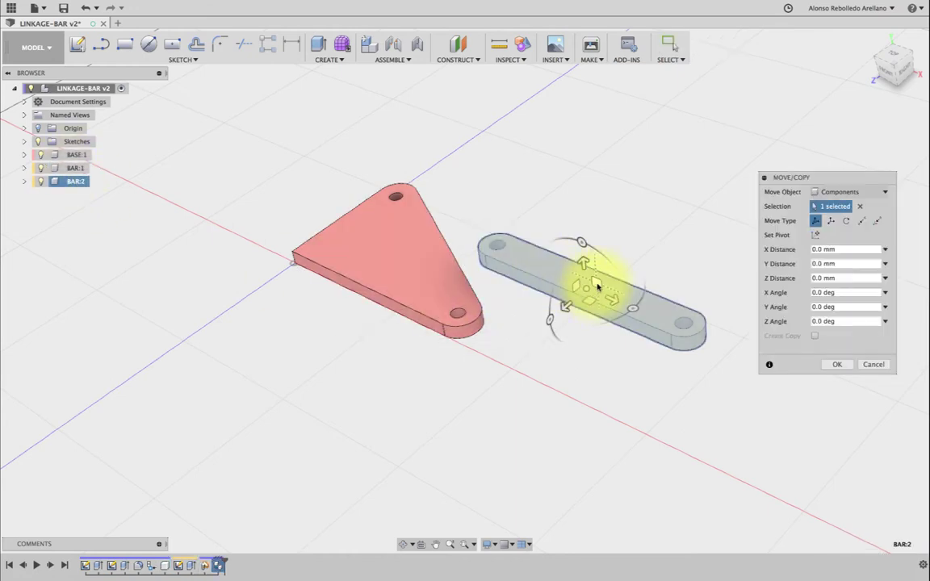
drag(595, 283, 656, 188)
click(838, 365)
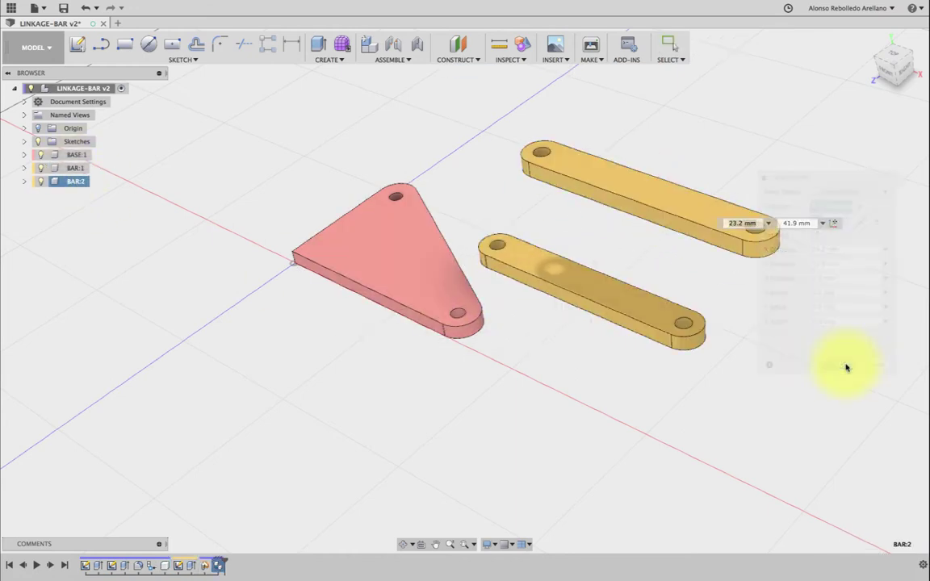
shift+middle_drag(640, 397, 640, 397)
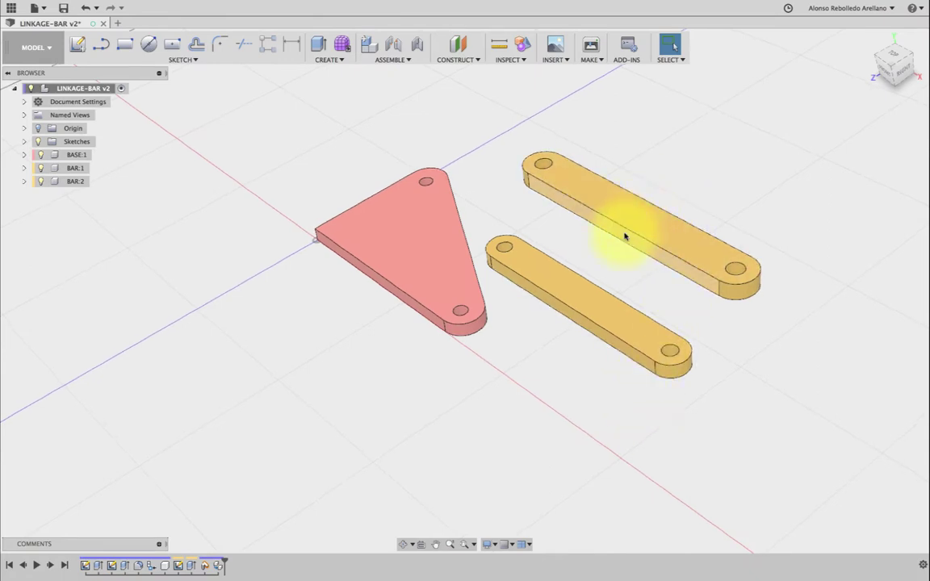
- Measure the upper bar's two hole edges to confirm 70.0 mm spacing, then clear the selection
click(500, 45)
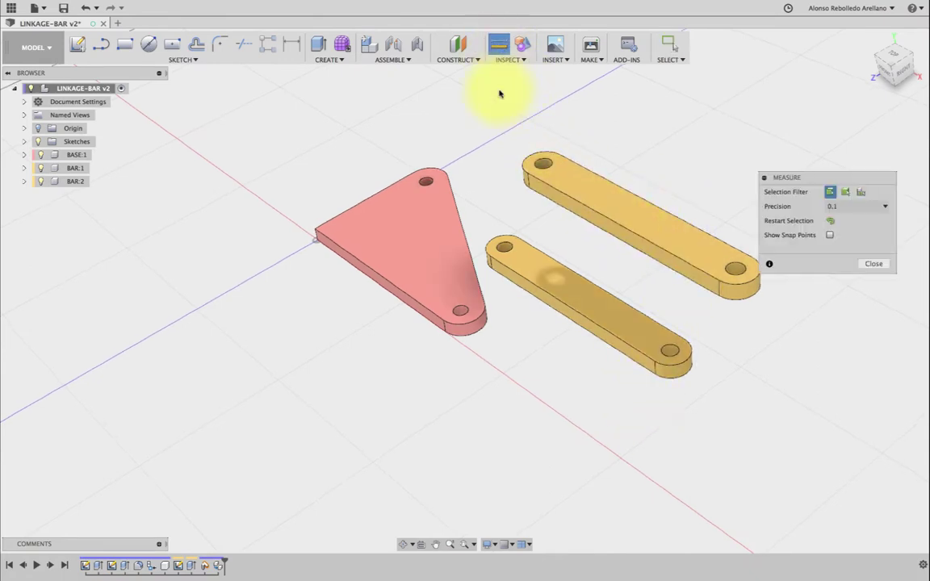
click(543, 166)
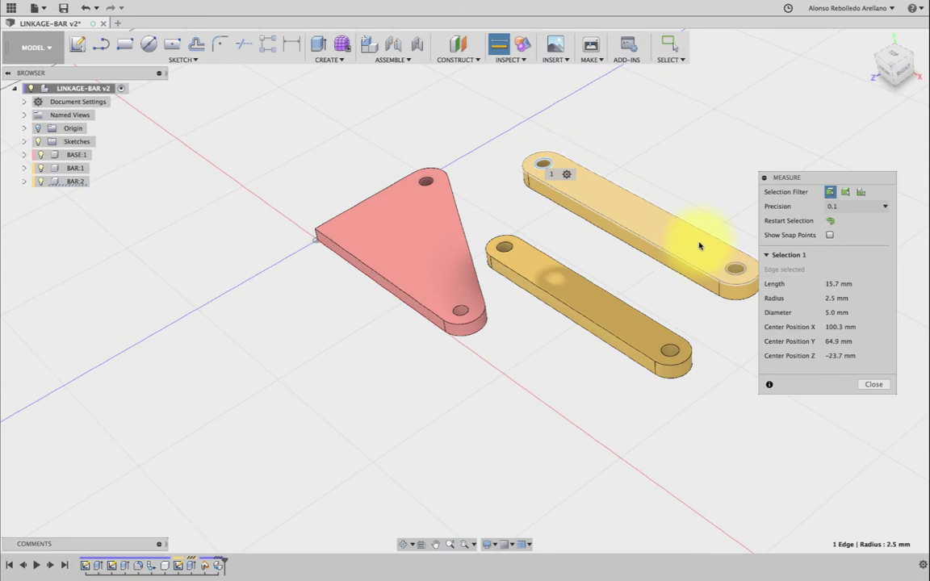
click(734, 268)
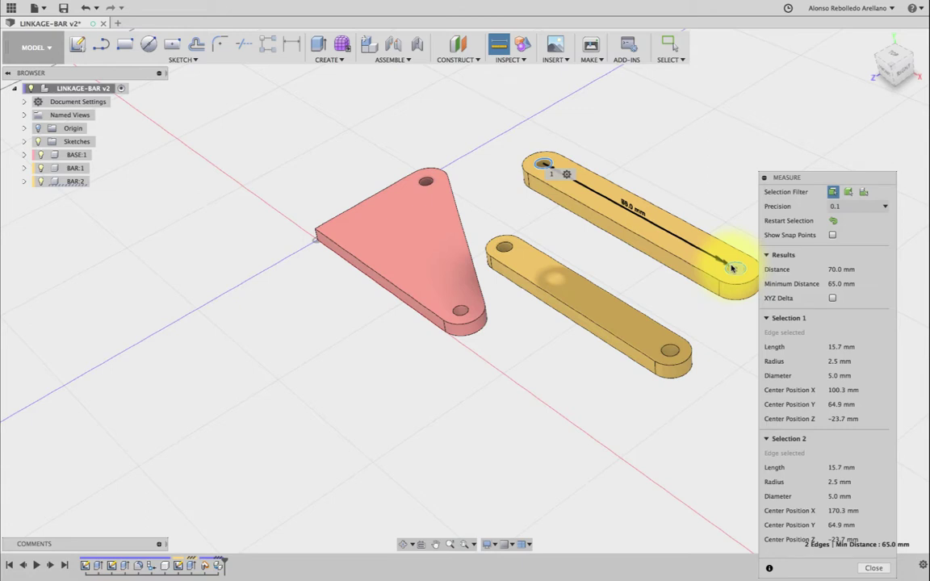
click(430, 89)
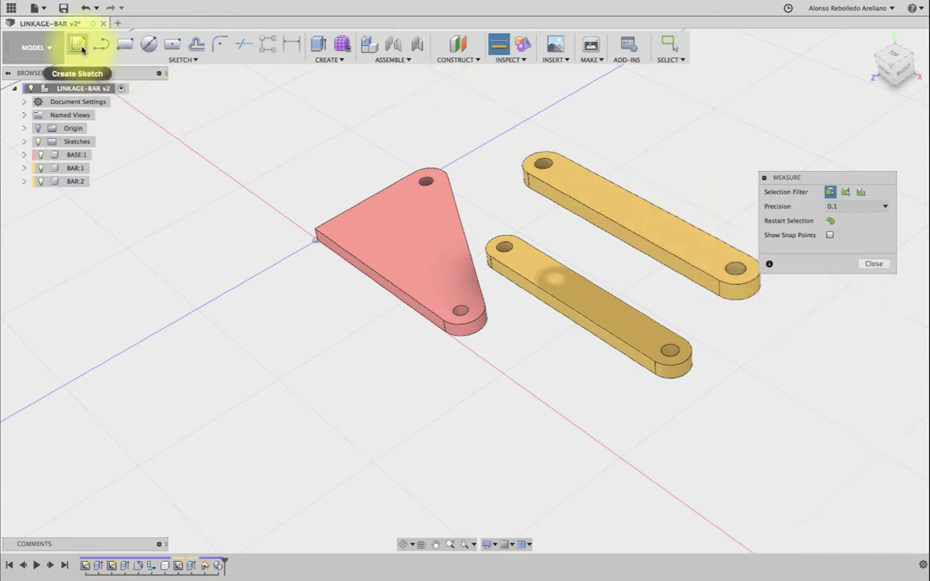
- Add a new component to the assembly and start a sketch on the origin plane
right_click(91, 89)
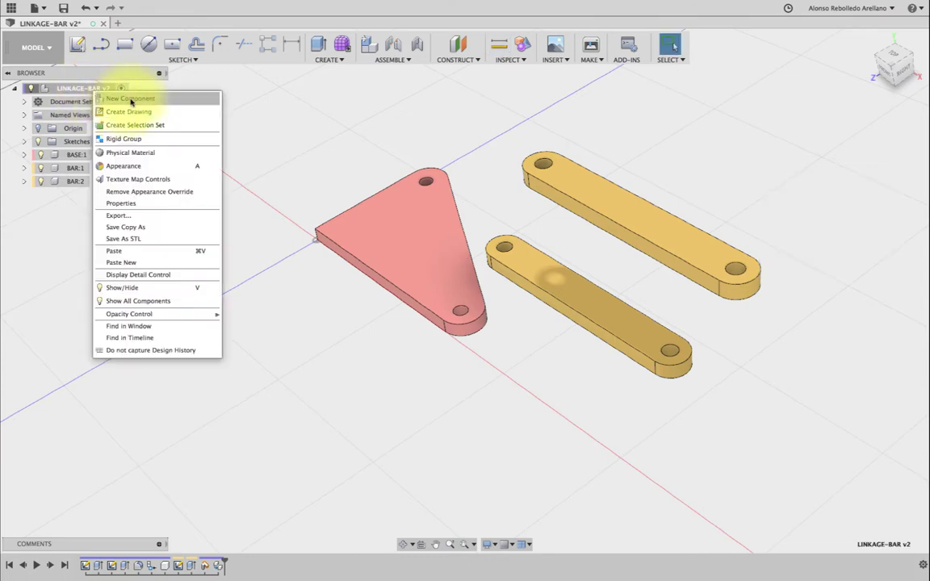
click(129, 98)
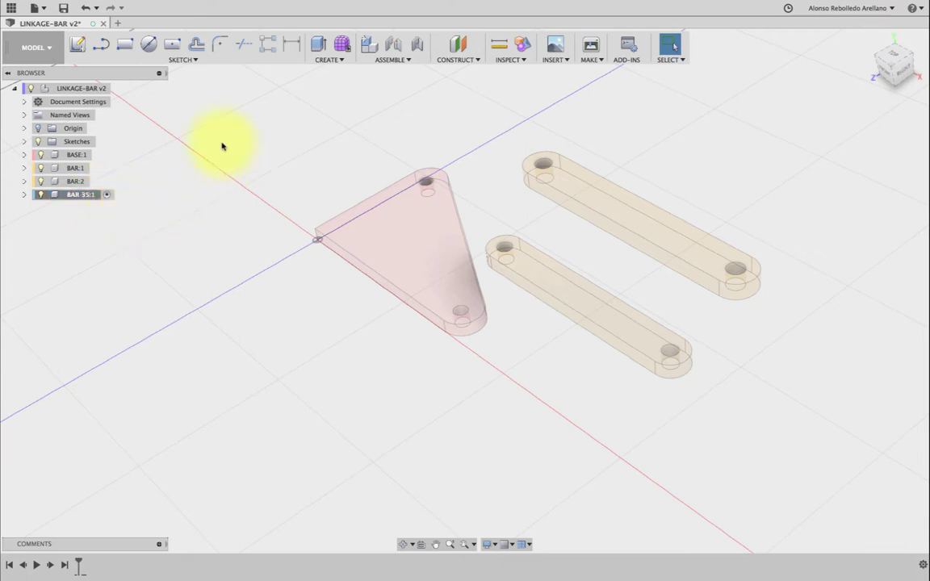
click(77, 44)
click(311, 266)
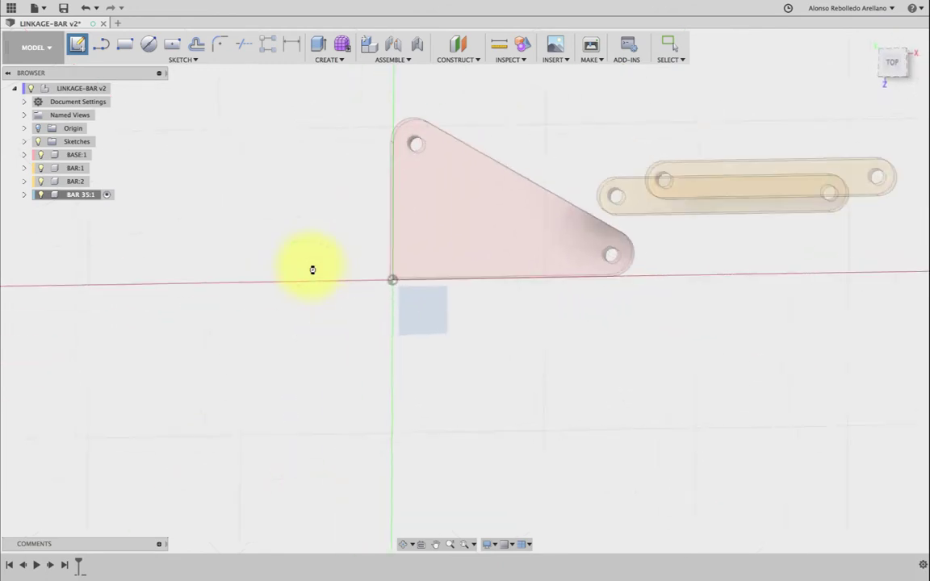
click(148, 45)
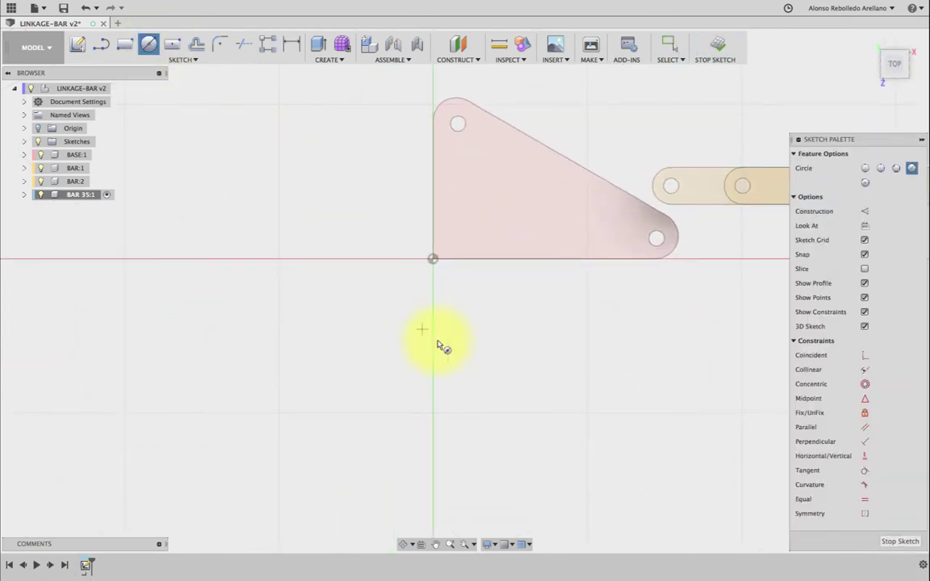
key(Escape)
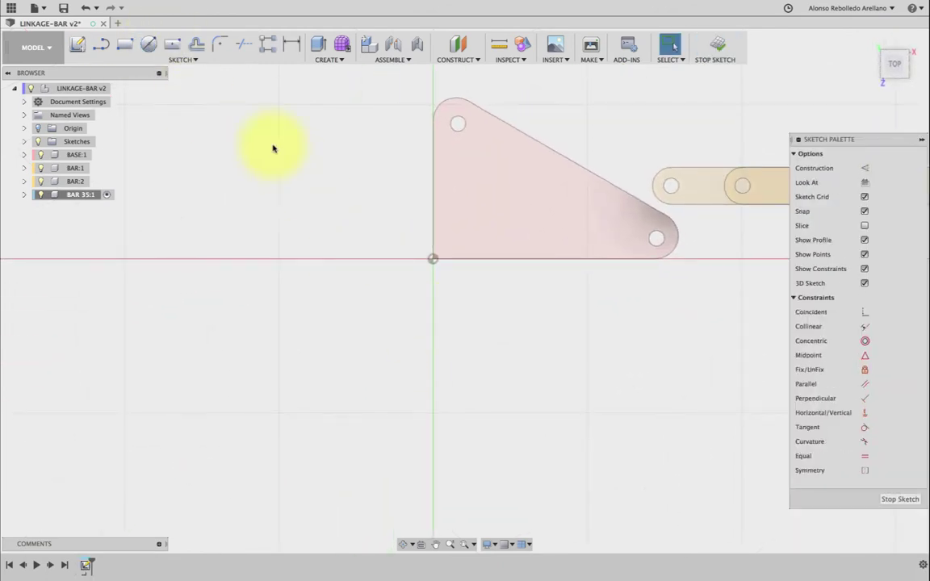
- Draw a center-to-center slot in the new sketch
click(196, 60)
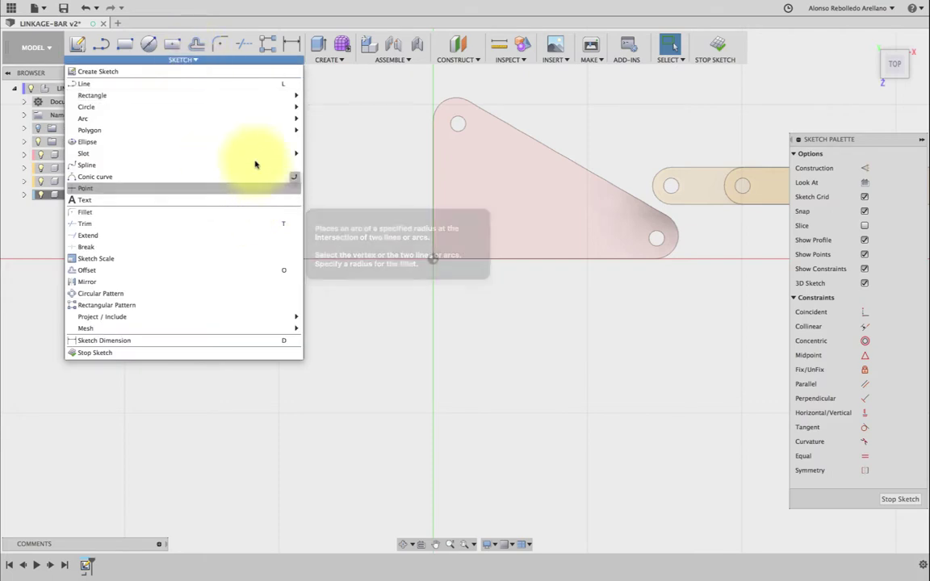
mouse_move(182, 153)
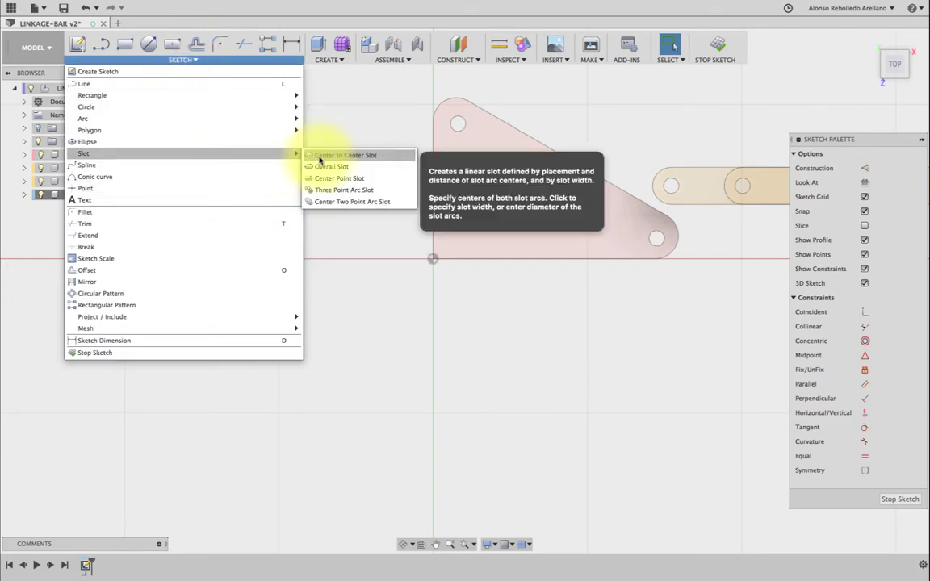
click(322, 155)
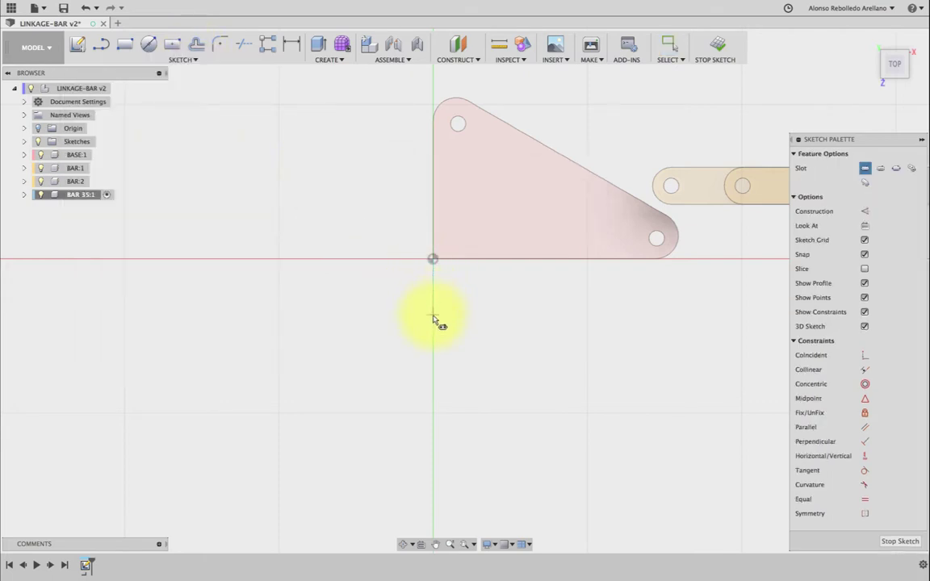
click(587, 316)
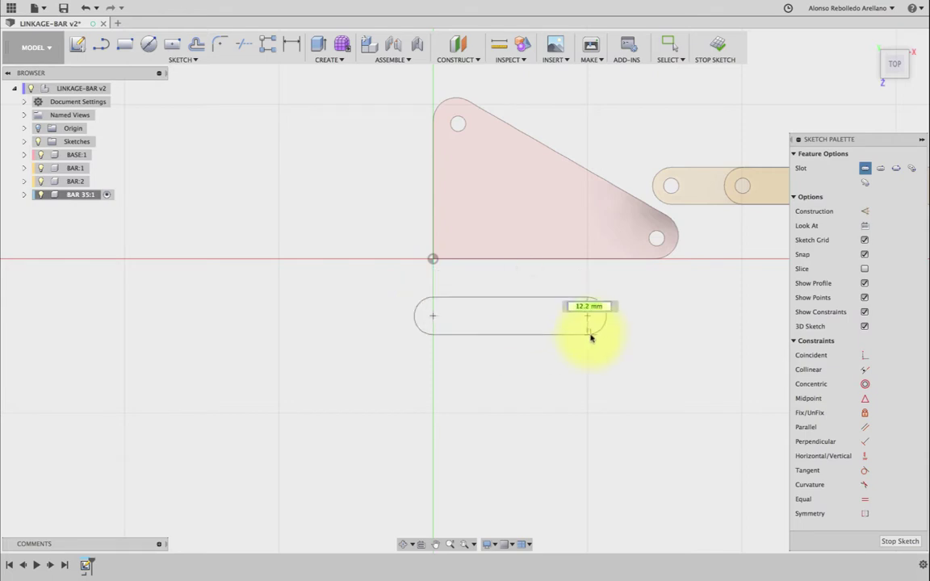
click(591, 343)
scroll(549, 385, right, 5)
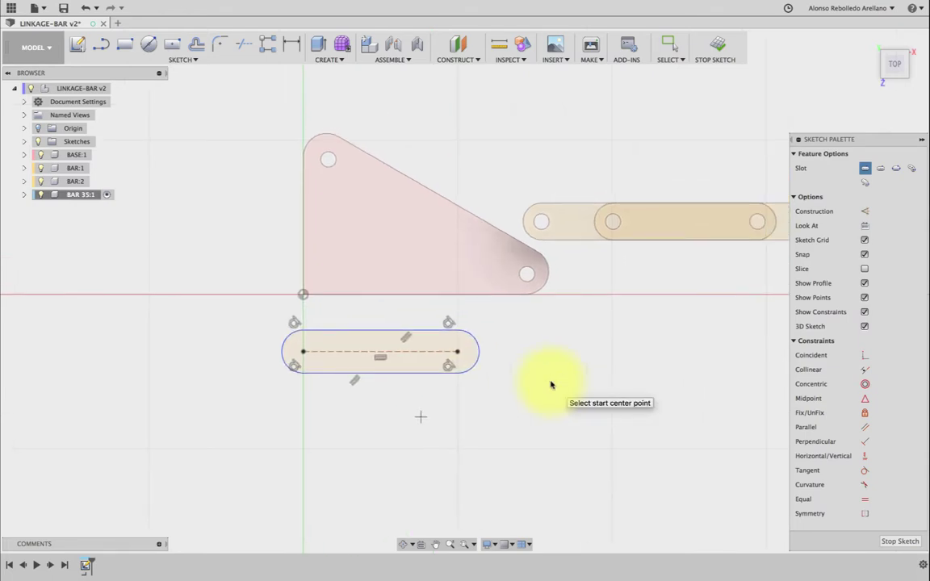
key(Escape)
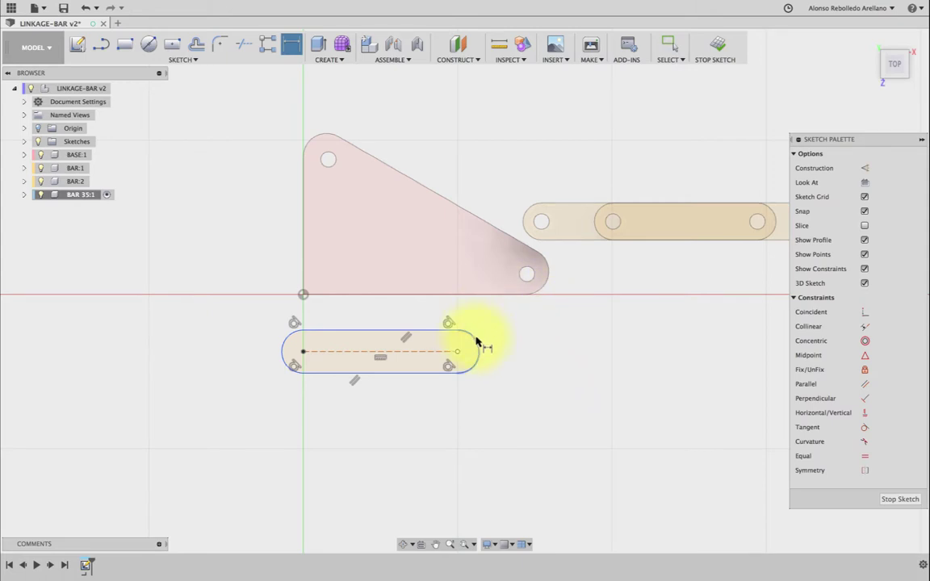
- Dimension the slot with a 6 mm end radius and 35 mm length
click(477, 340)
key(d)
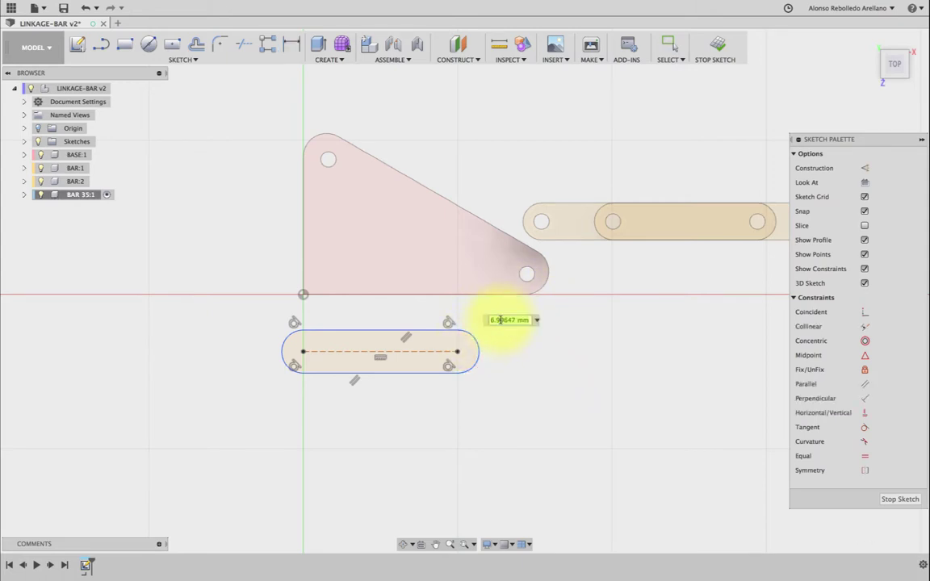
text(6)
key(Return)
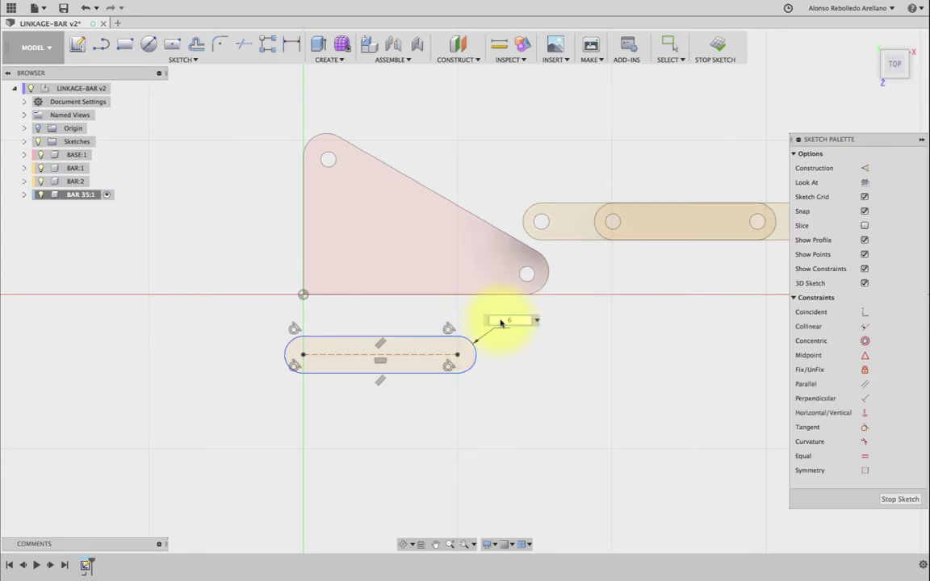
click(401, 354)
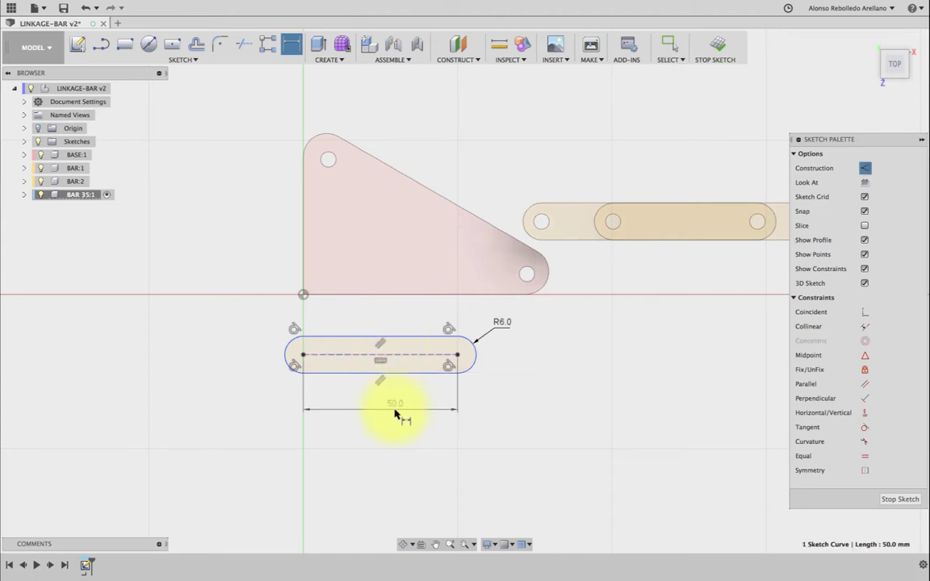
click(395, 411)
key(Return)
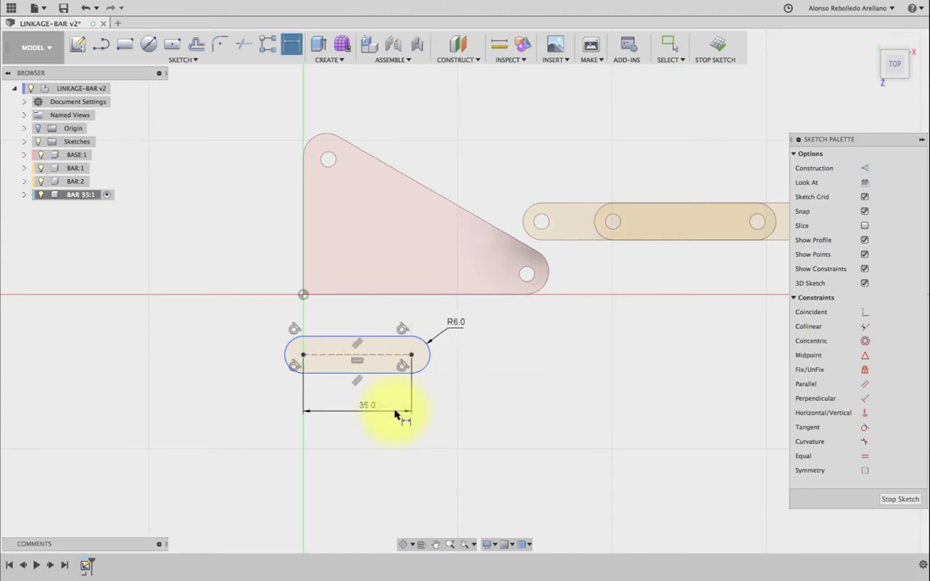
- Add 5 mm hole circles at both slot end centres
key(c)
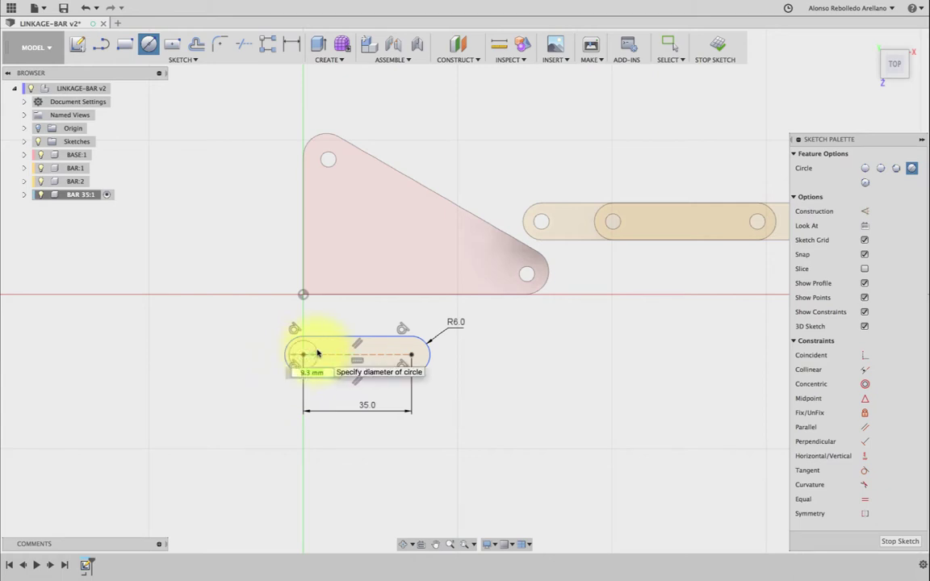
text(5)
key(Return)
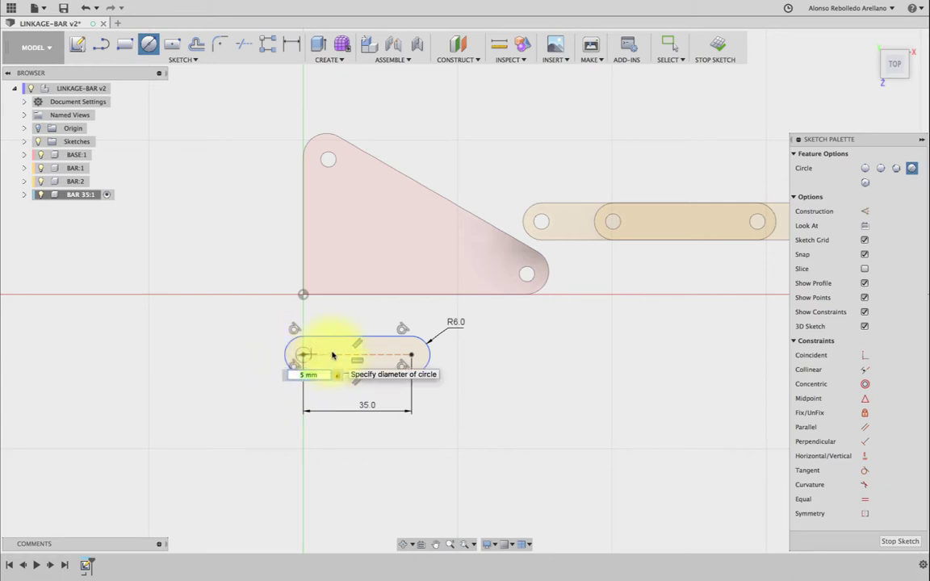
key(Escape)
key(c)
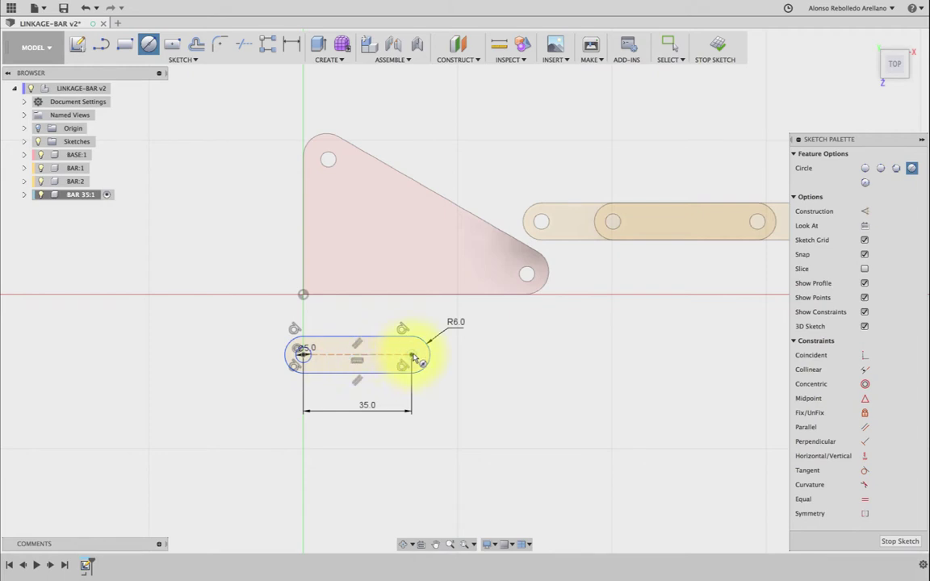
click(412, 356)
text(5)
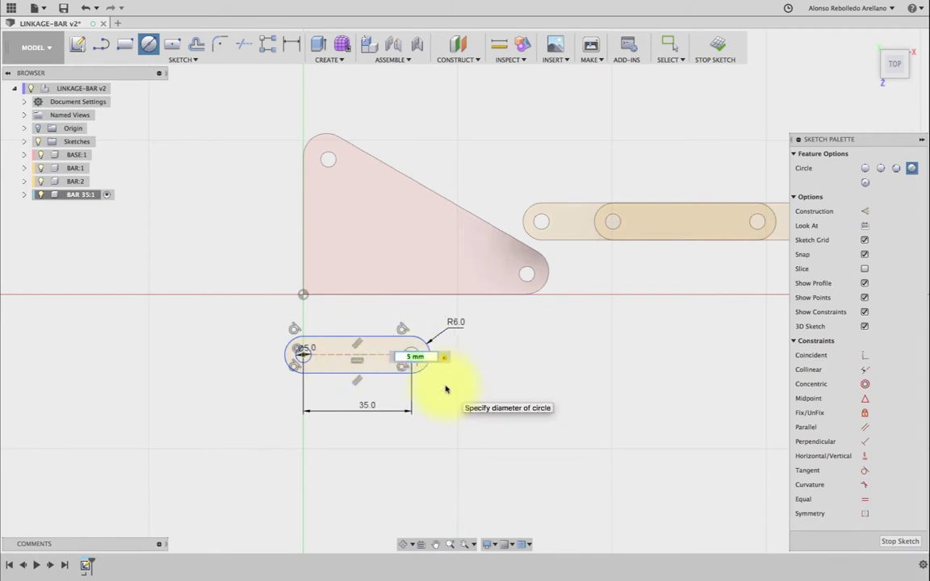
key(Return)
key(Escape)
shift+middle_drag(484, 399, 473, 392)
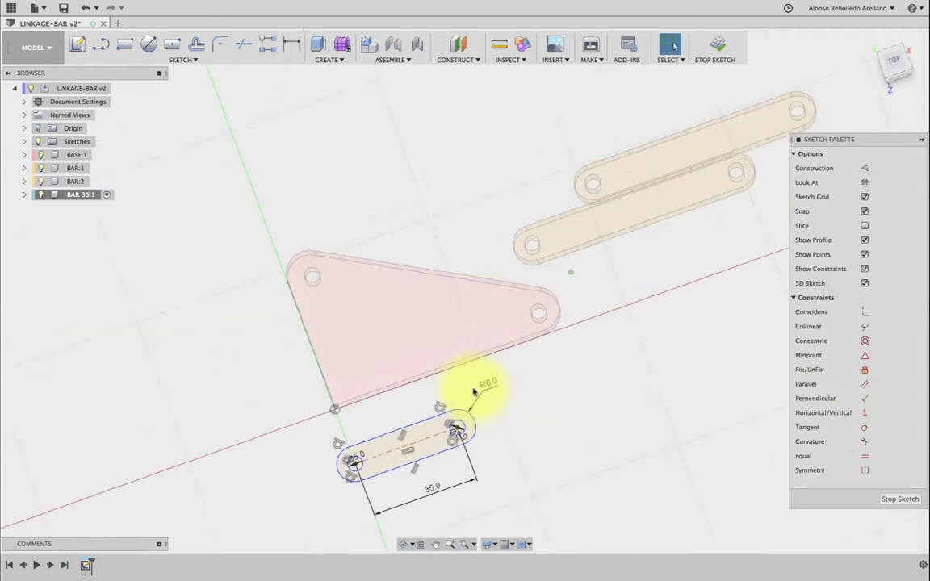
- Extrude the slot profile 5 mm into a solid short bar
key(e)
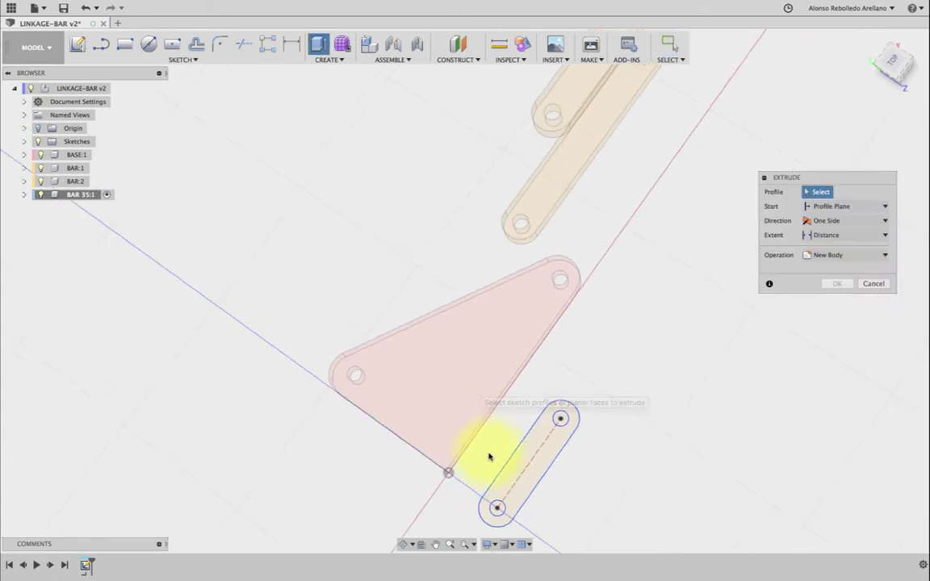
click(533, 466)
text(5)
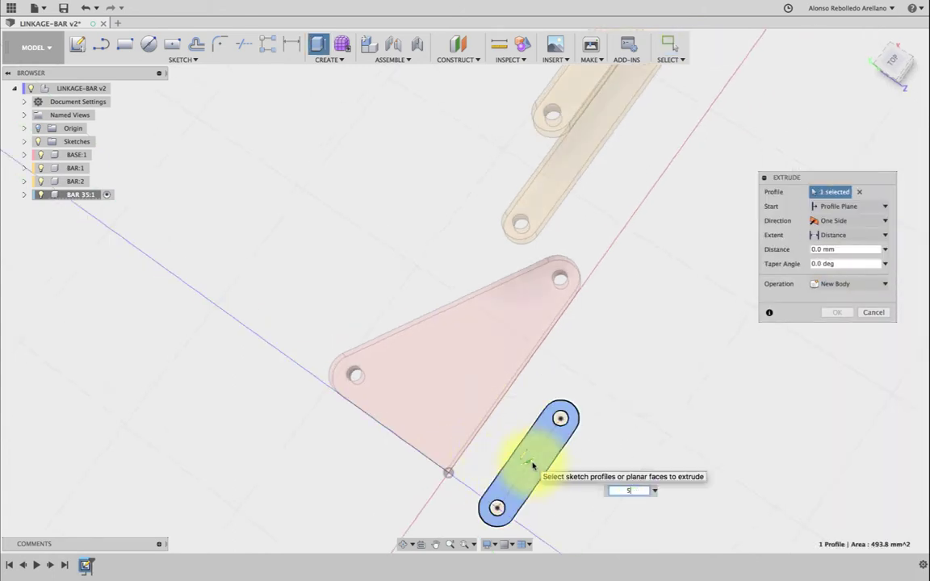
key(Return)
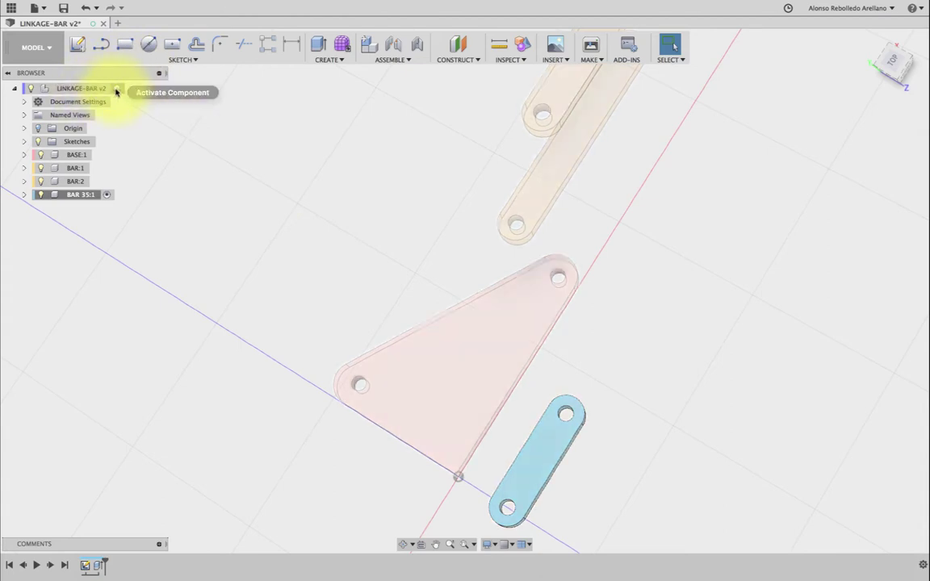
- Activate the LINKAGE-BAR assembly and save the design as version 3
click(121, 88)
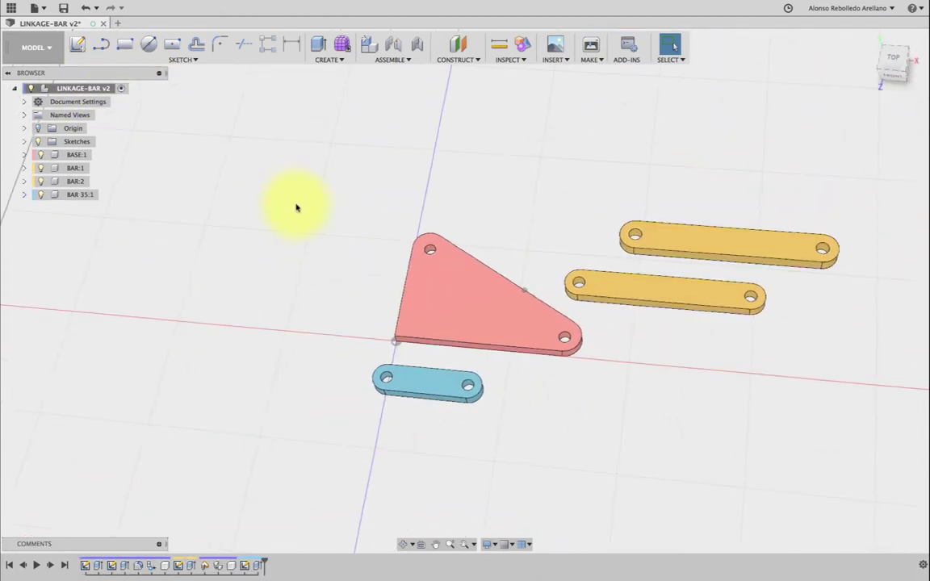
click(67, 11)
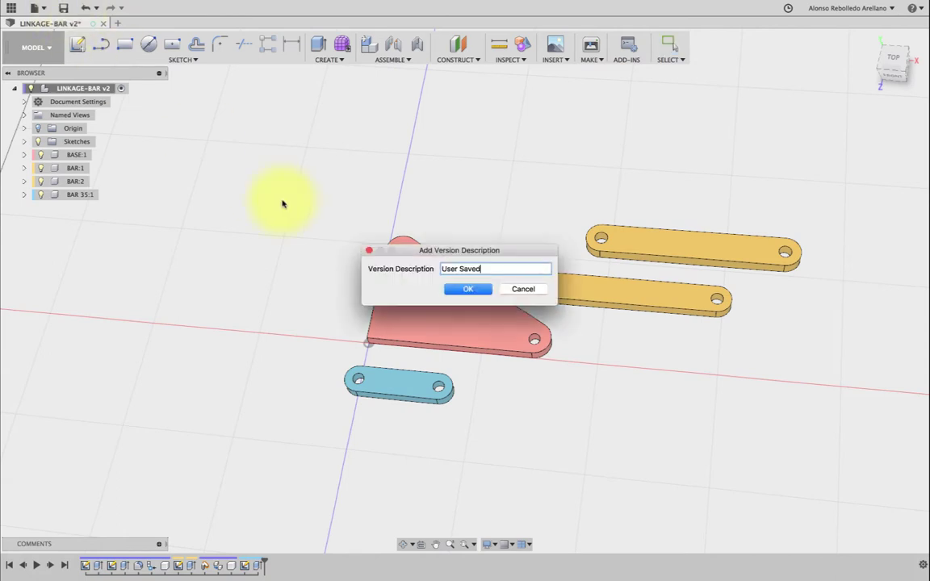
click(466, 289)
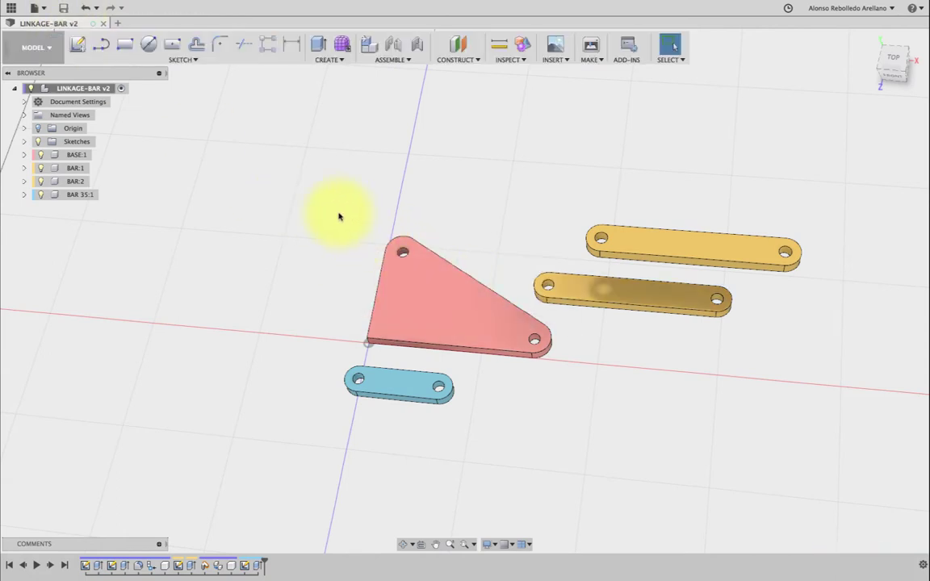
- Browse the project file list, close it, and scroll the view back
click(10, 7)
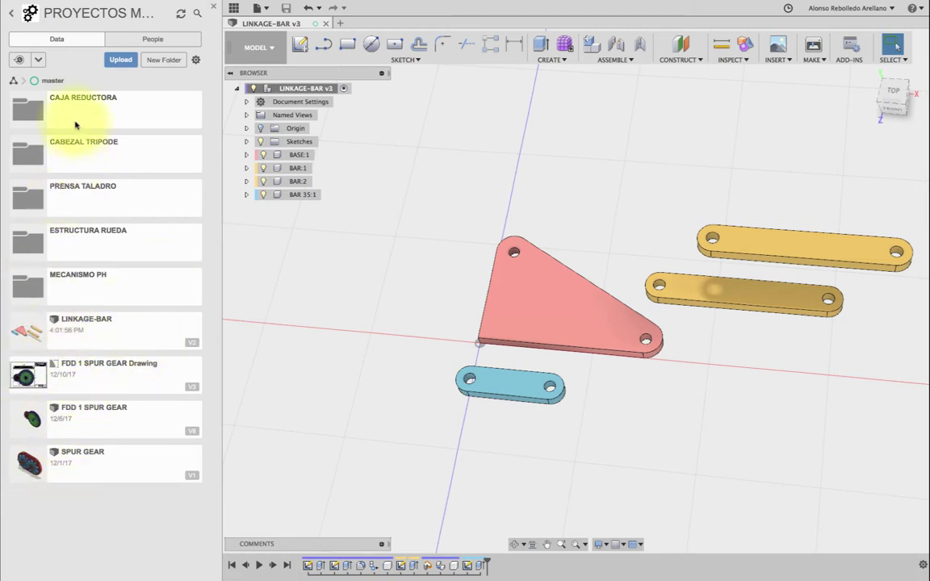
click(215, 8)
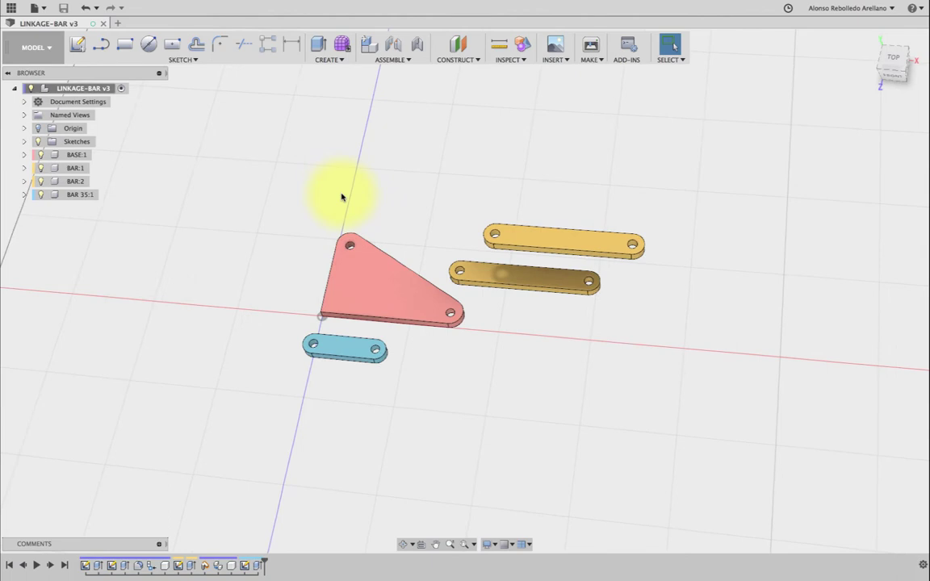
shift+scroll(341, 197, left, 5)
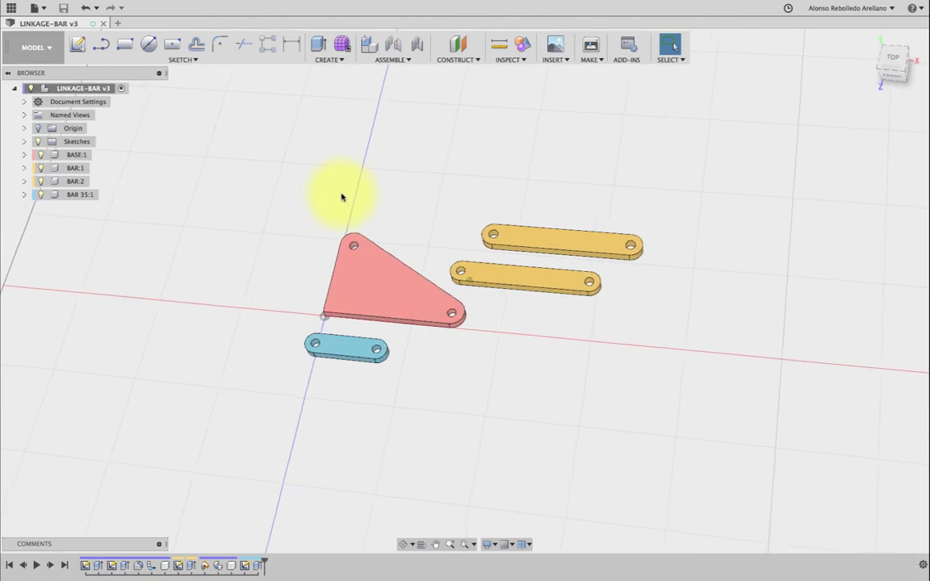
shift+scroll(342, 197, left, 5)
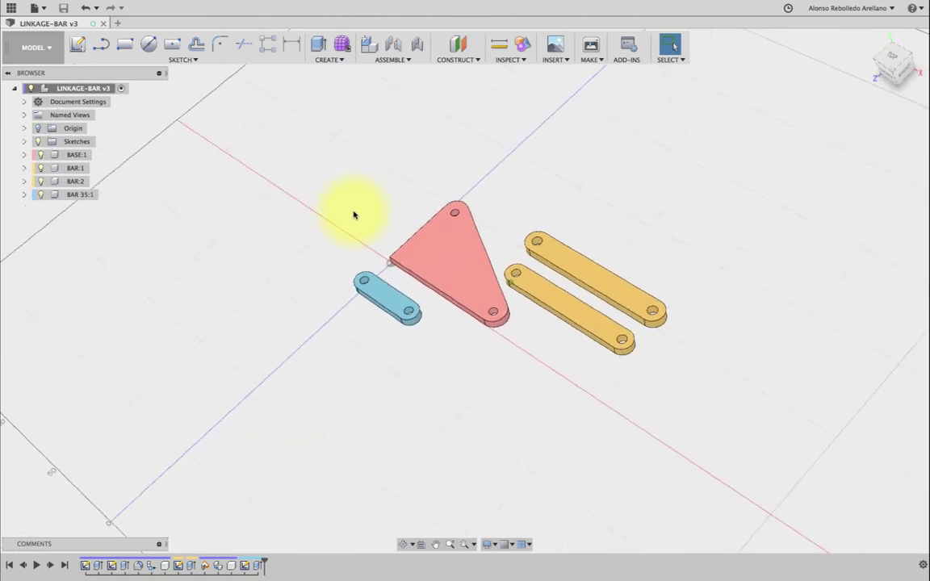
scroll(353, 215, up, 3)
scroll(353, 214, up, 1)
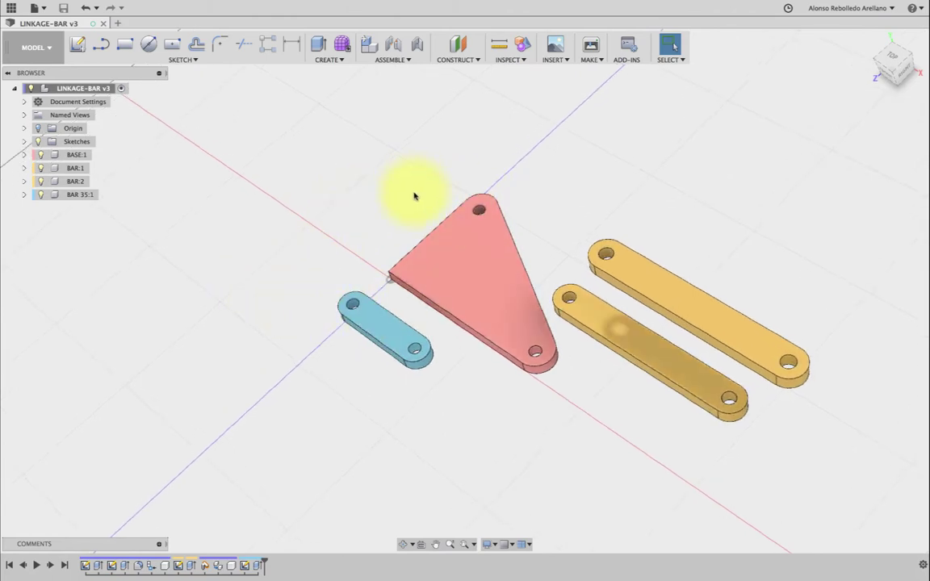
- Pin the blue bar's hole to the base plate's top corner hole with a revolute joint
key(j)
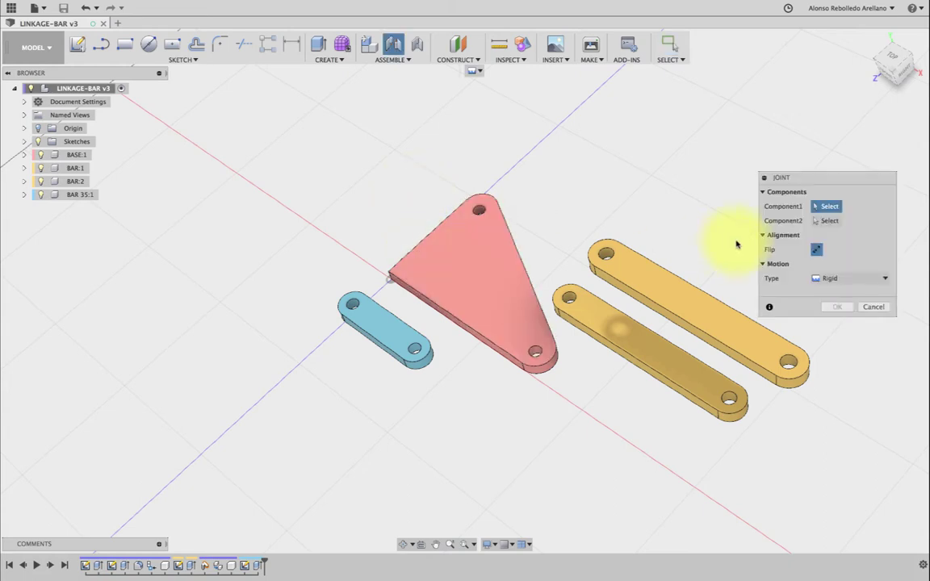
click(850, 280)
click(852, 305)
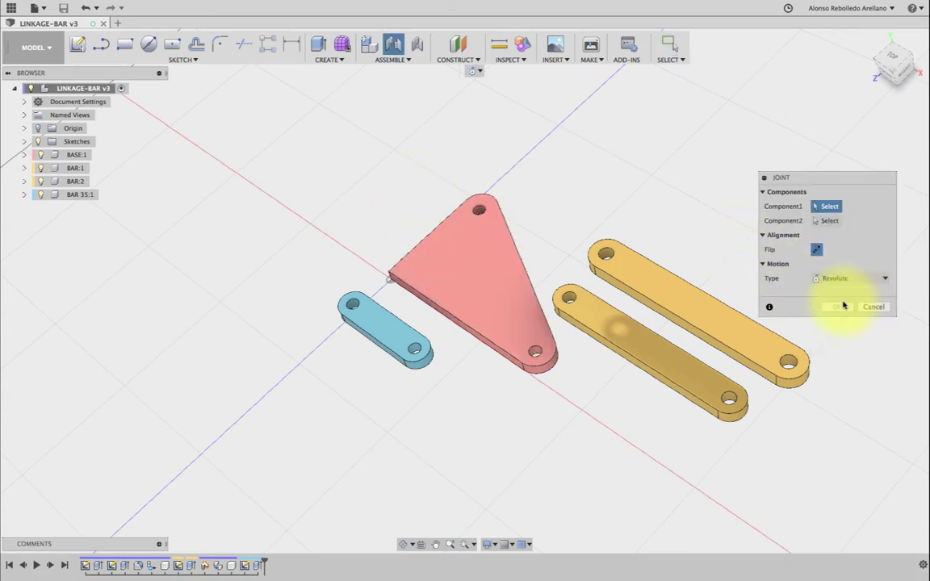
scroll(335, 328, up, 2)
scroll(335, 329, up, 1)
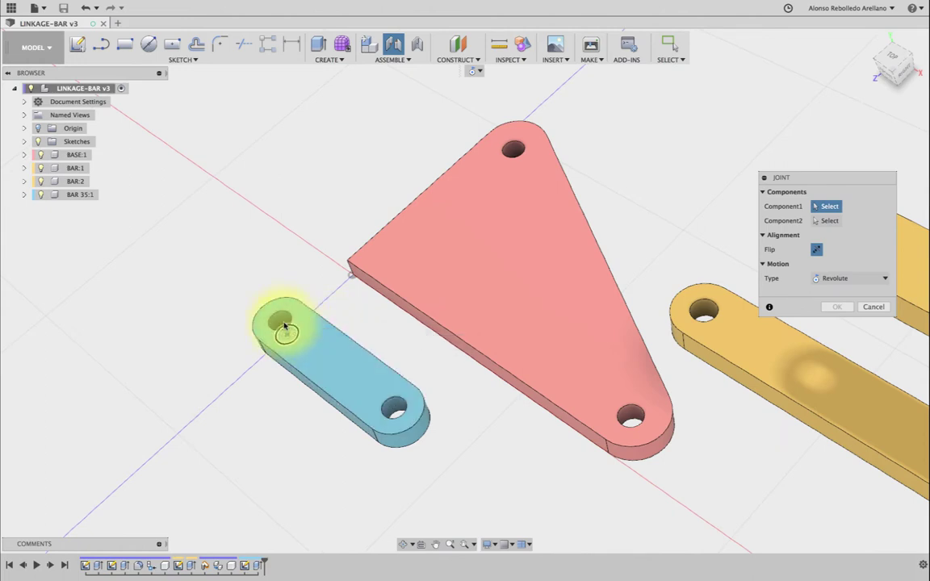
click(284, 325)
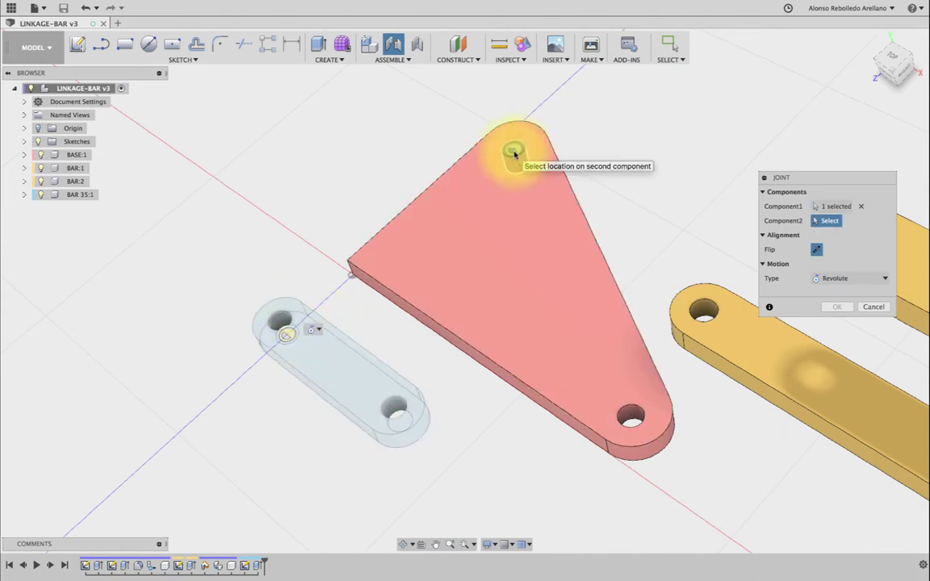
click(514, 154)
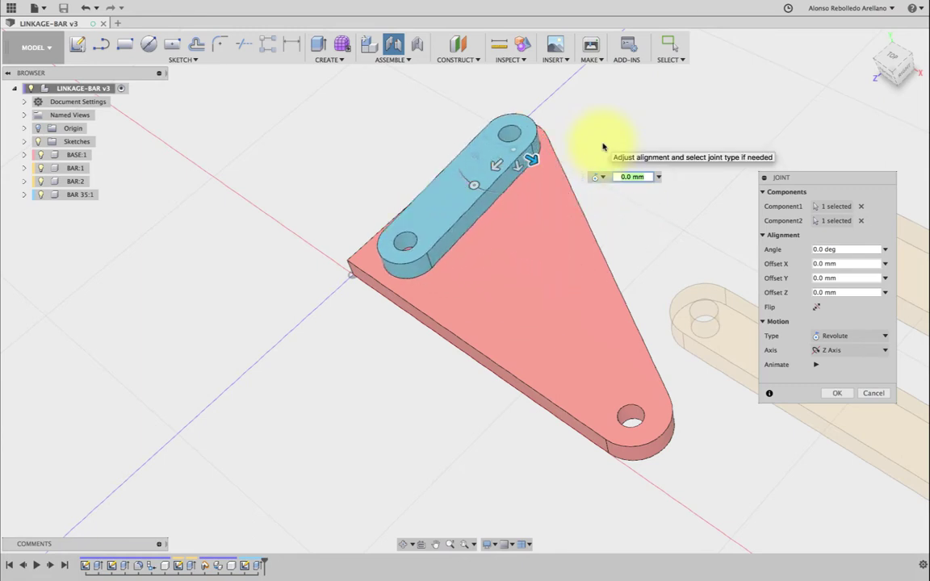
click(836, 393)
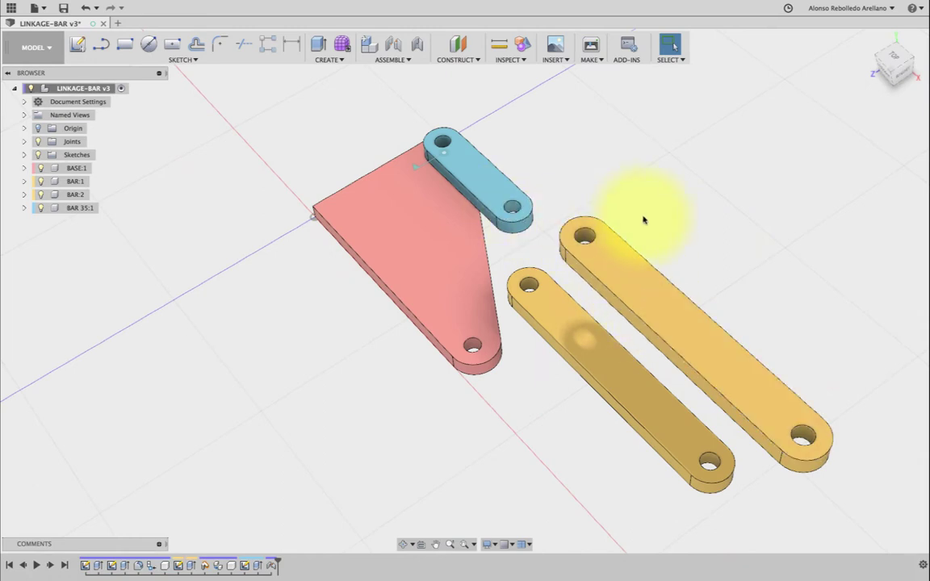
key(j)
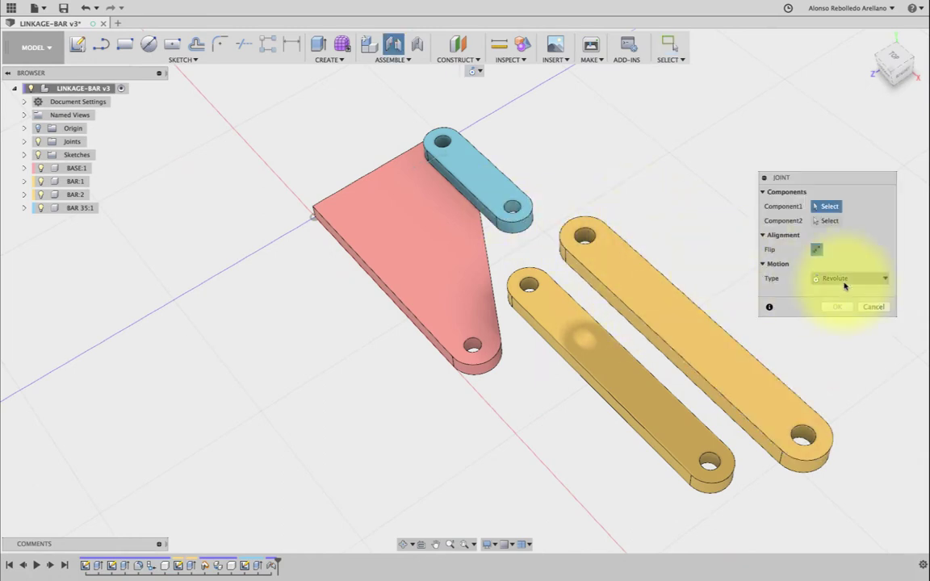
- Join the right yellow bar's top hole to the blue bar's free-end hole
click(585, 244)
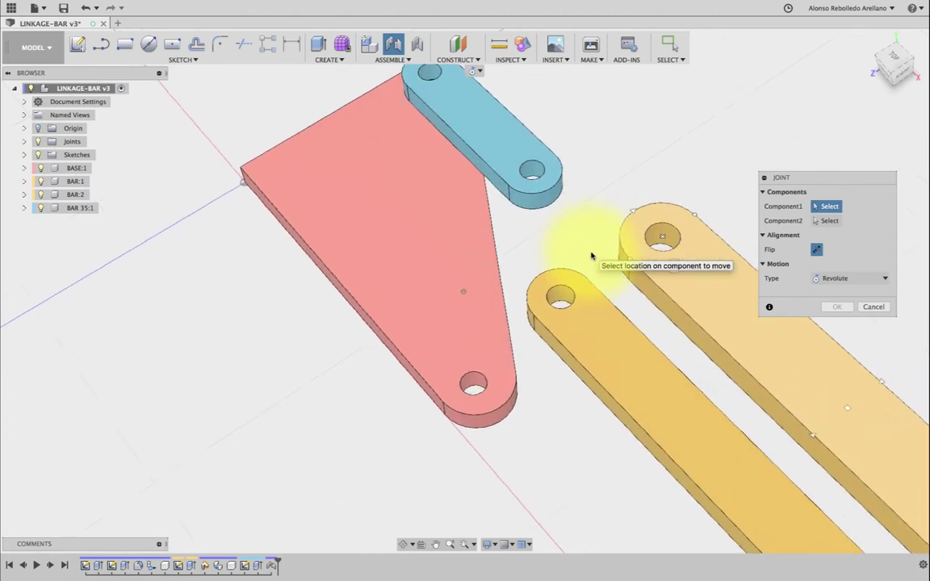
click(670, 284)
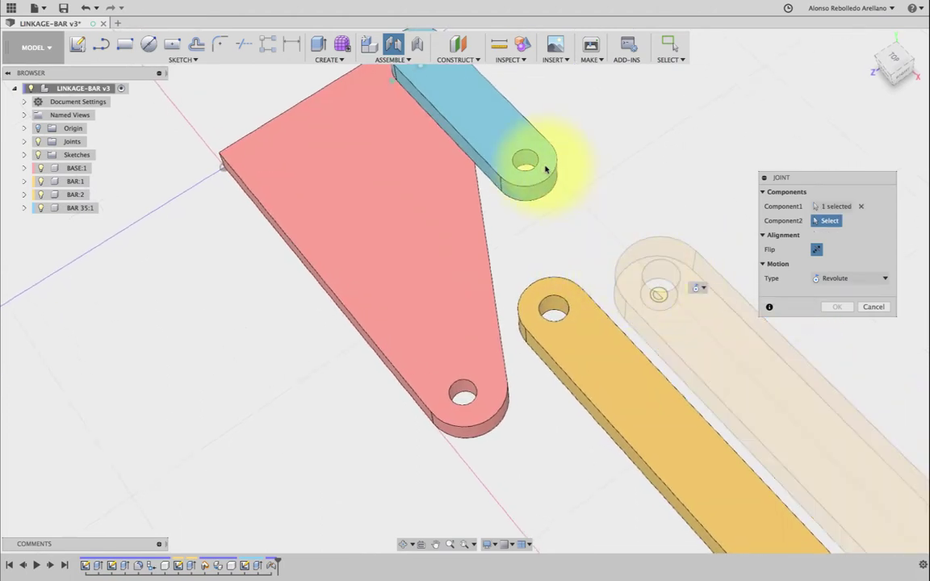
click(525, 158)
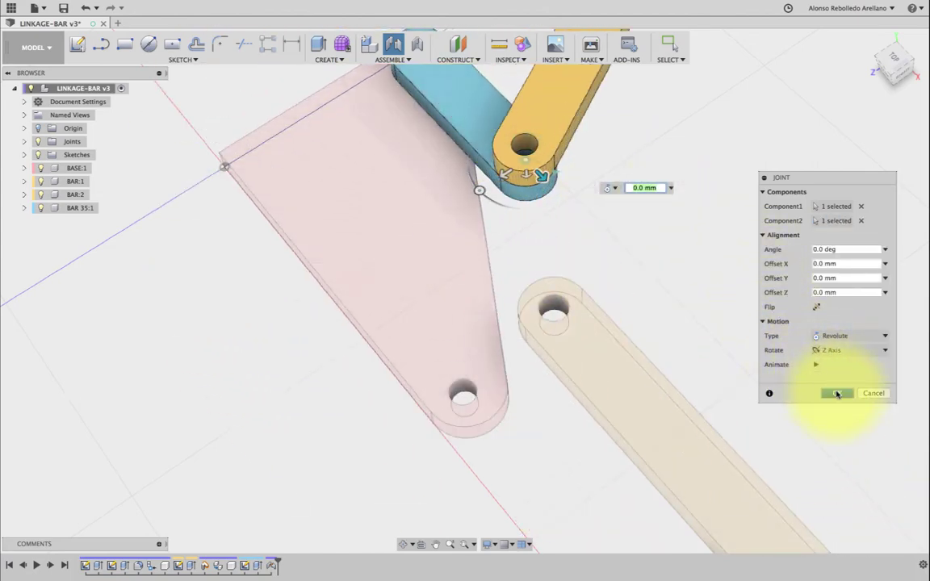
click(836, 392)
shift+middle_drag(703, 336, 702, 336)
- Join the other yellow bar's end hole to the base plate's lower hole
key(j)
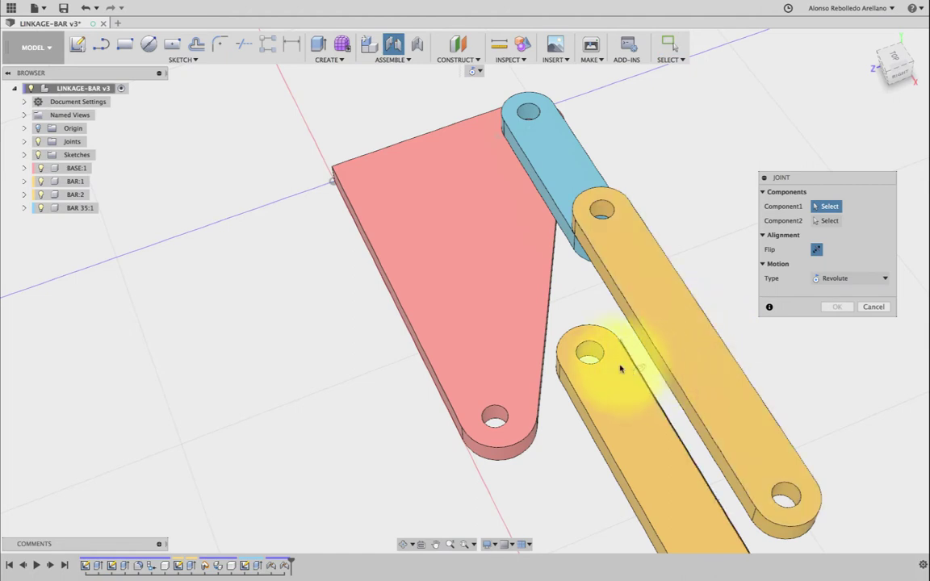
click(591, 360)
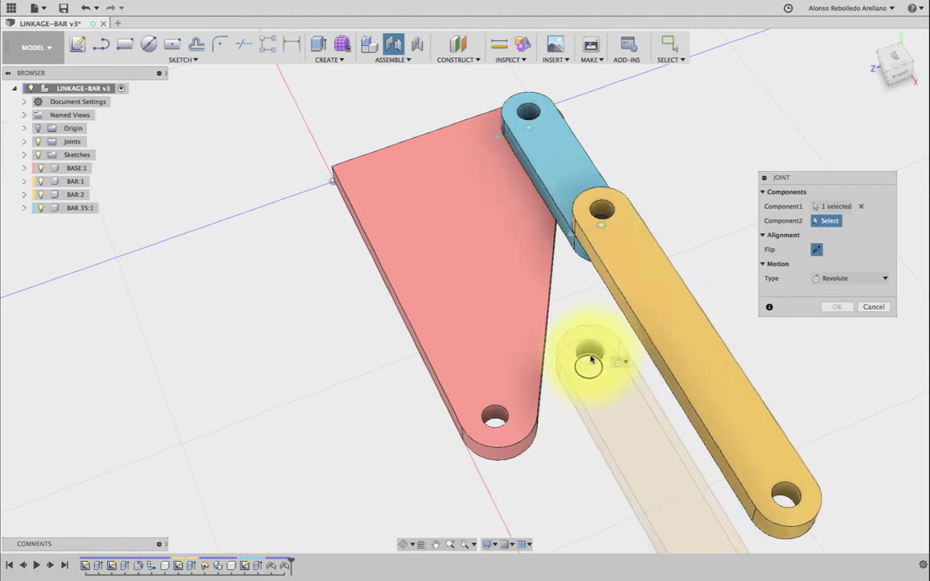
click(501, 407)
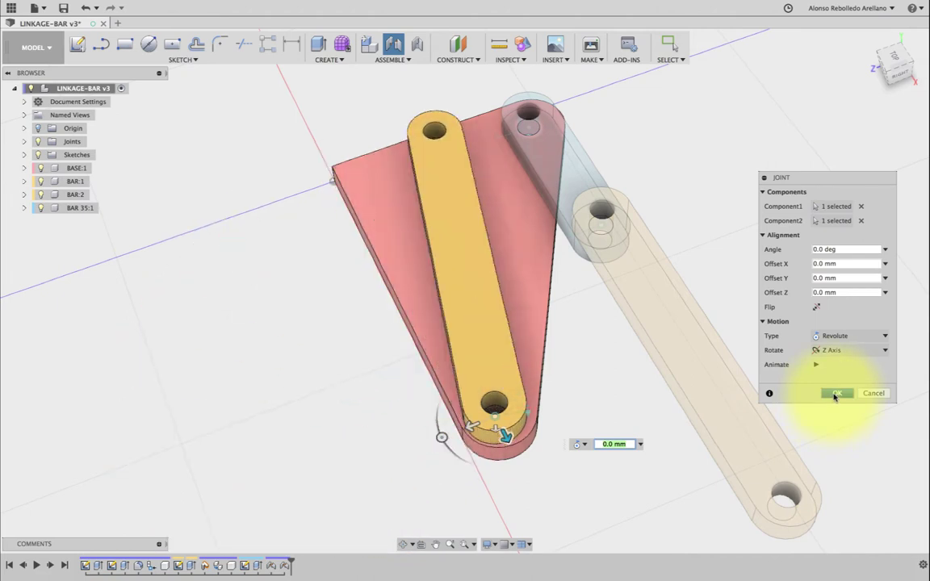
click(836, 395)
- From the top view, ground the BASE:1 plate after undoing an accidental assembly move
scroll(651, 322, down, 5)
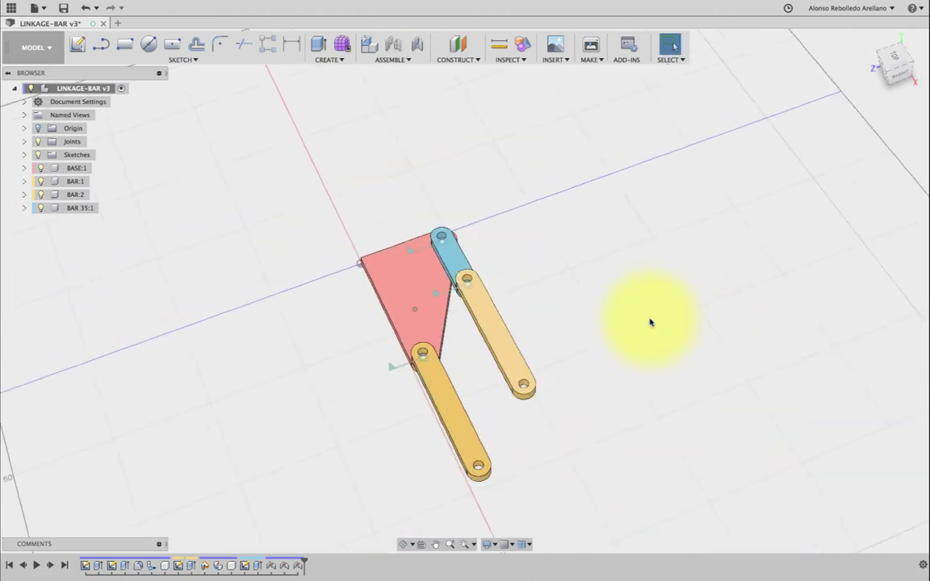
click(893, 63)
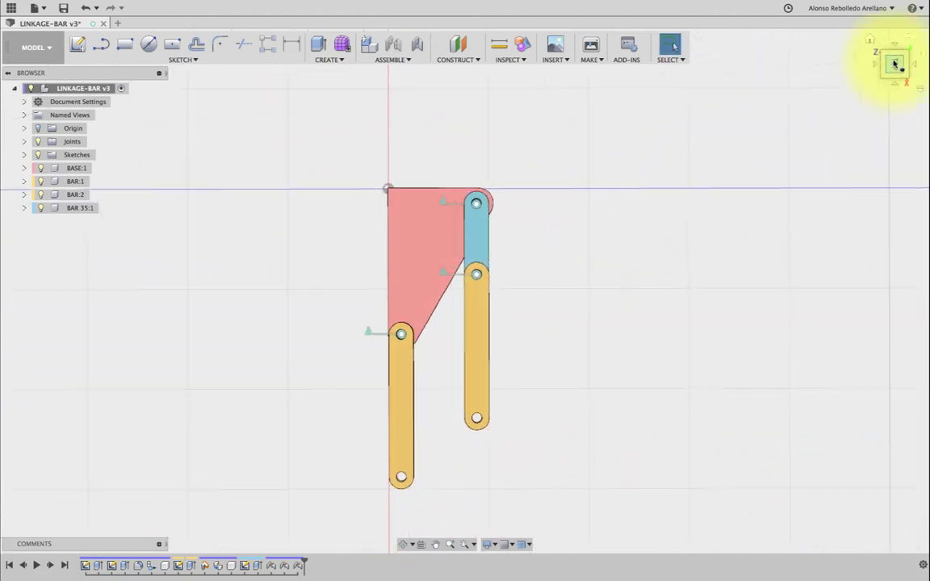
drag(403, 394, 531, 372)
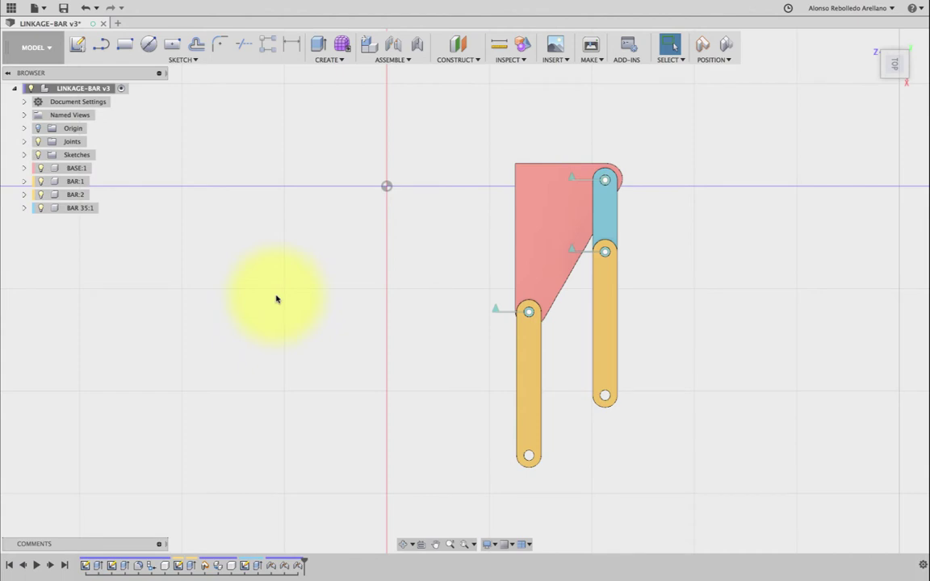
key(ctrl+z)
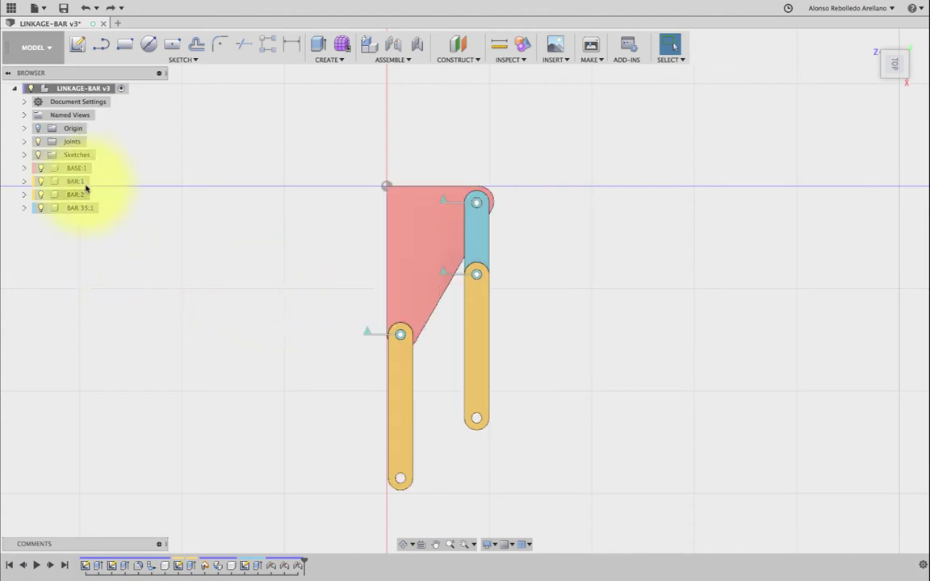
right_click(75, 169)
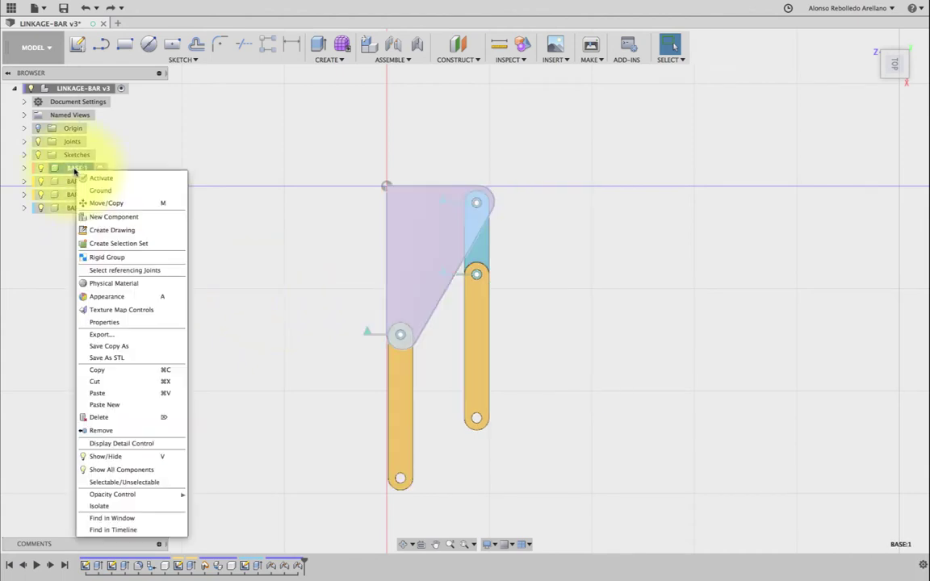
click(112, 192)
click(343, 390)
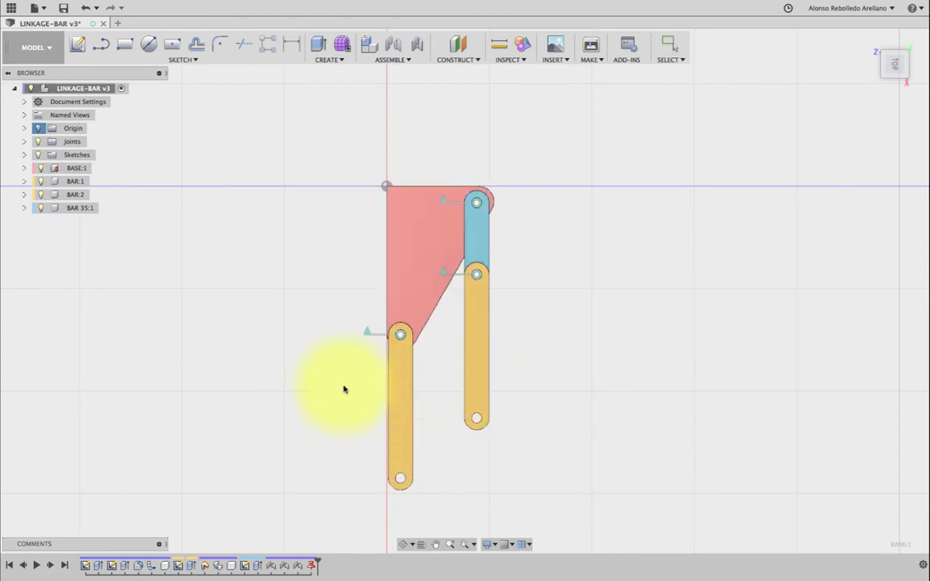
- Swing both yellow bars around their pivots so their free ends sit close together
mouse_move(407, 431)
mouse_down()
mouse_move(483, 338)
mouse_move(545, 308)
mouse_up()
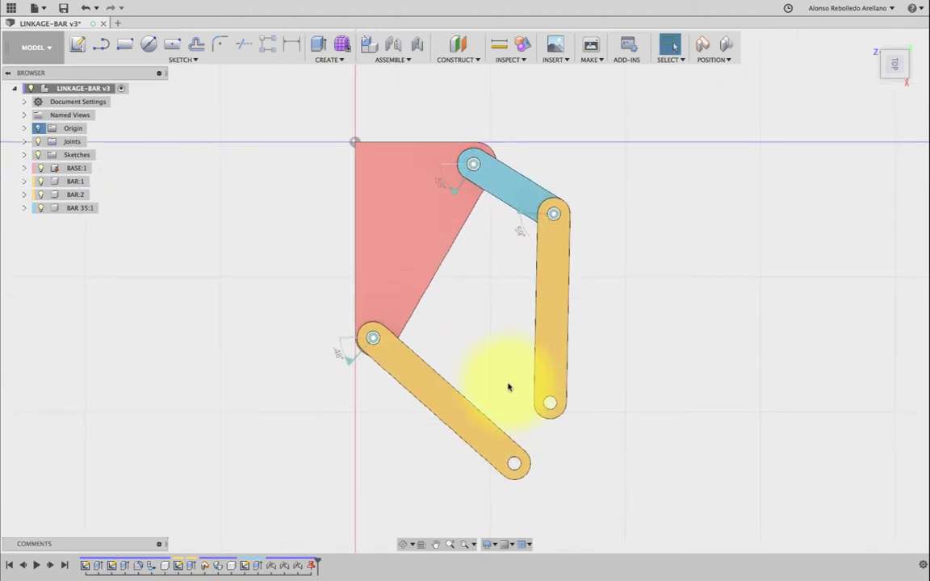
scroll(508, 387, up, 5)
drag(473, 488, 490, 433)
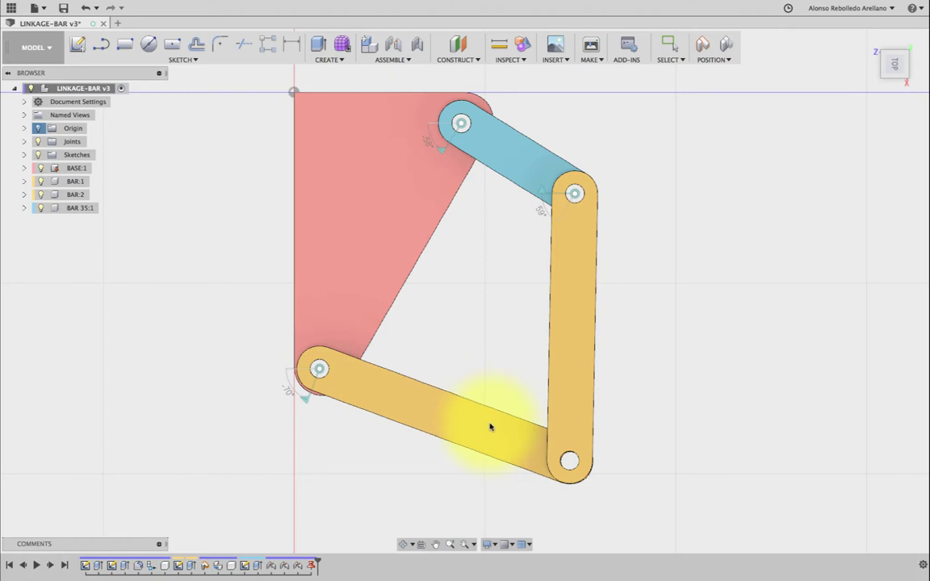
shift+scroll(419, 490, down, 2)
shift+scroll(419, 490, down, 4)
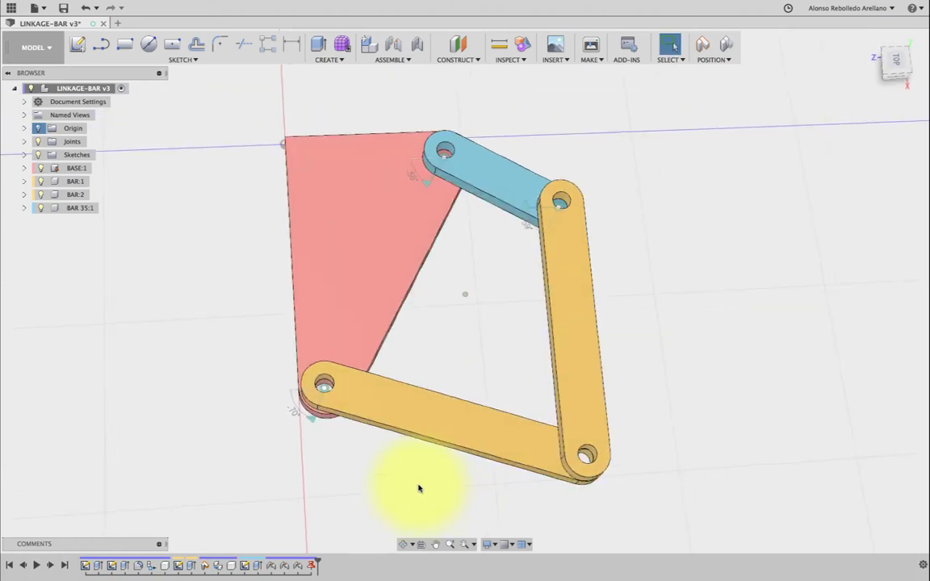
shift+scroll(419, 488, down, 3)
shift+scroll(420, 489, right, 3)
shift+scroll(420, 489, right, 3)
shift+scroll(419, 488, right, 2)
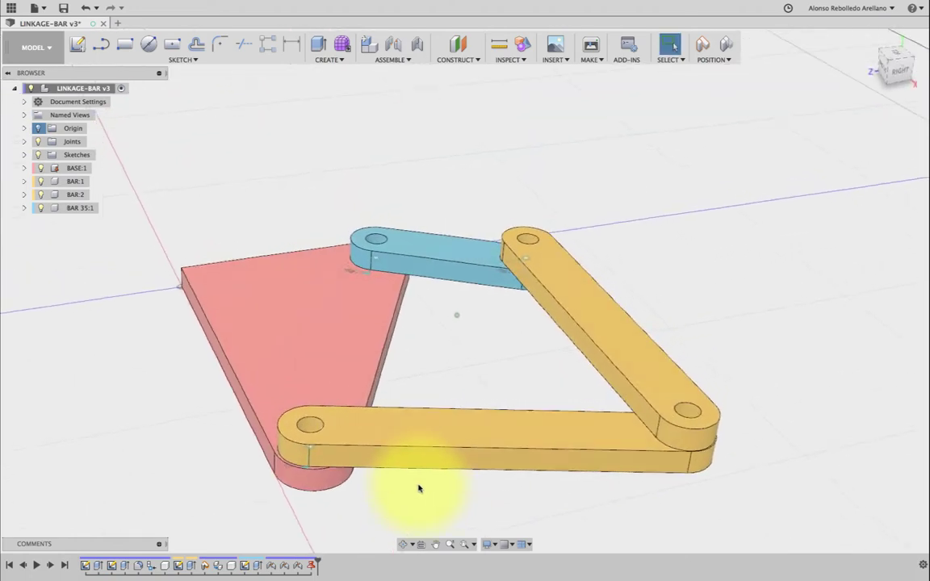
shift+scroll(419, 488, right, 2)
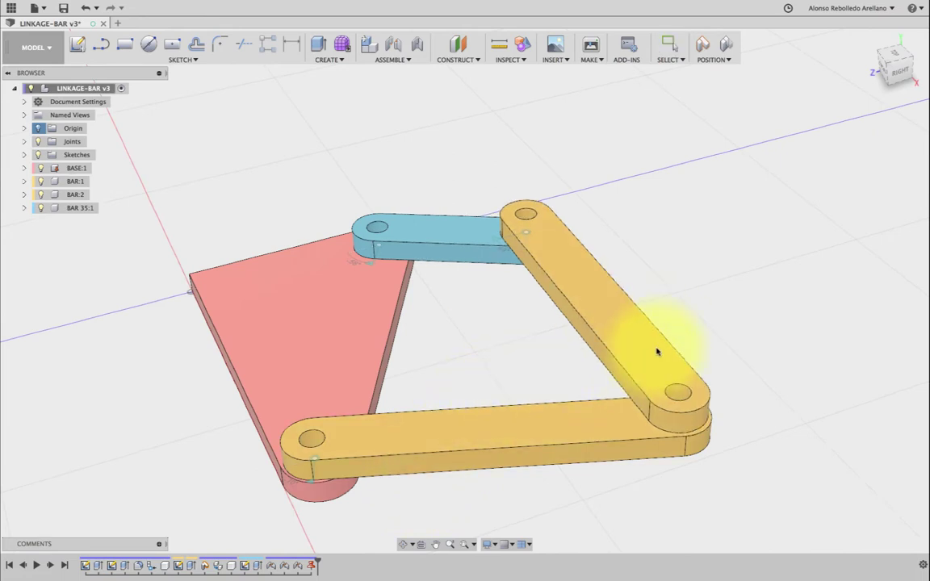
mouse_move(658, 353)
mouse_down()
mouse_move(669, 317)
mouse_move(621, 326)
mouse_move(631, 327)
mouse_up()
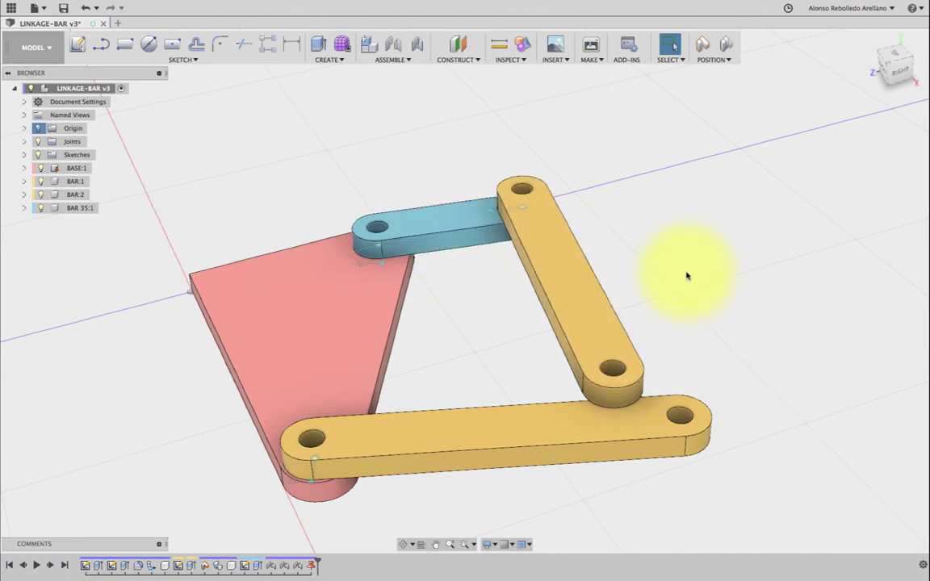
- Keep the current positions and pin the vertical bar's lower hole to the lower bar's right hole with a revolute joint
key(j)
click(436, 298)
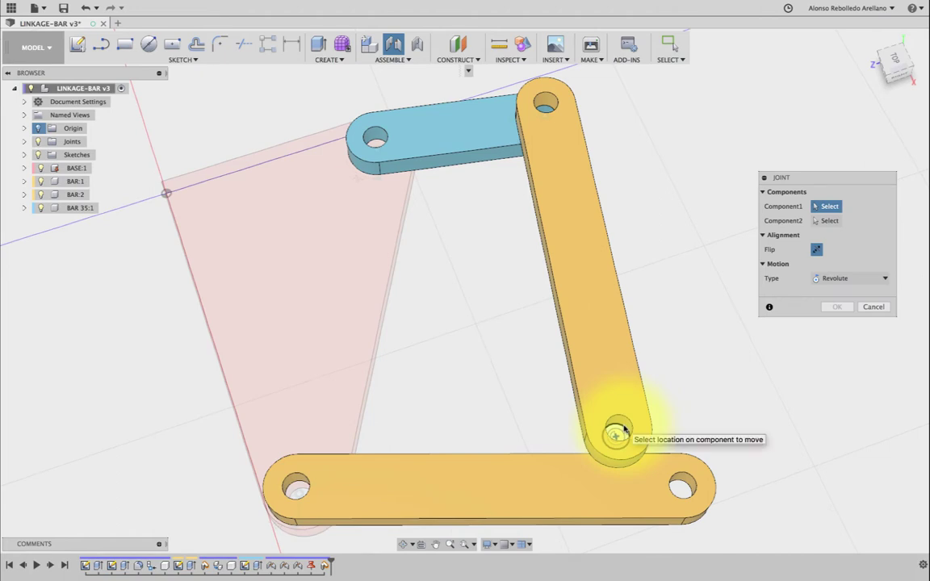
click(618, 433)
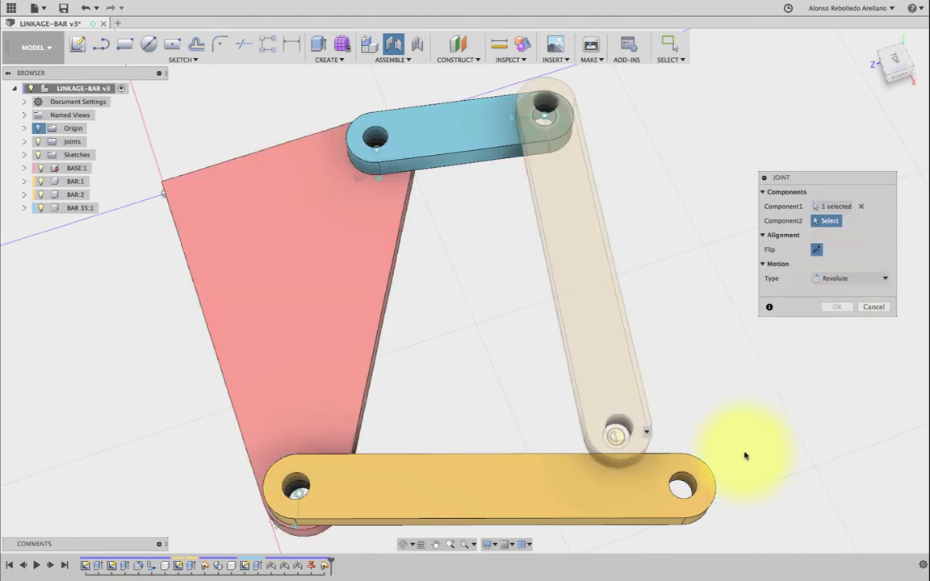
click(684, 485)
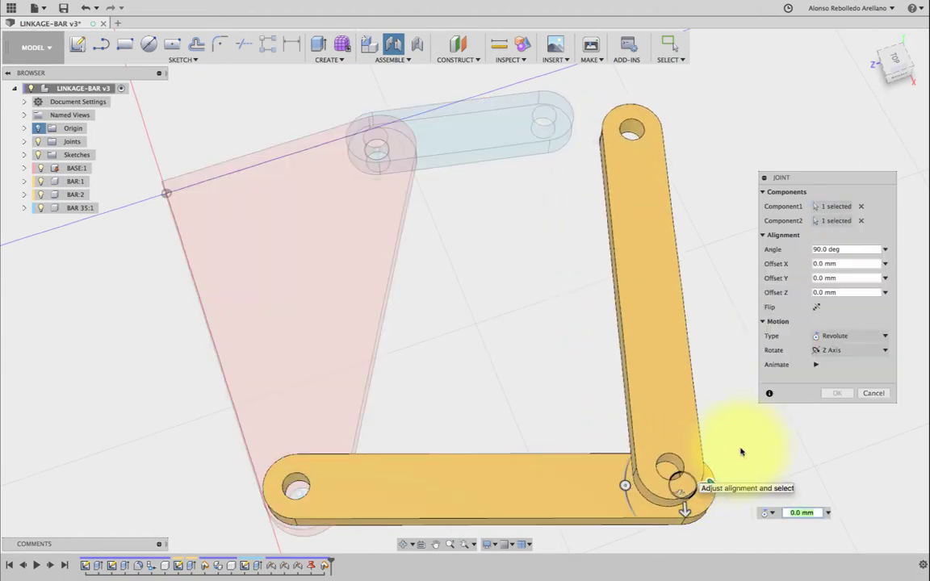
click(837, 394)
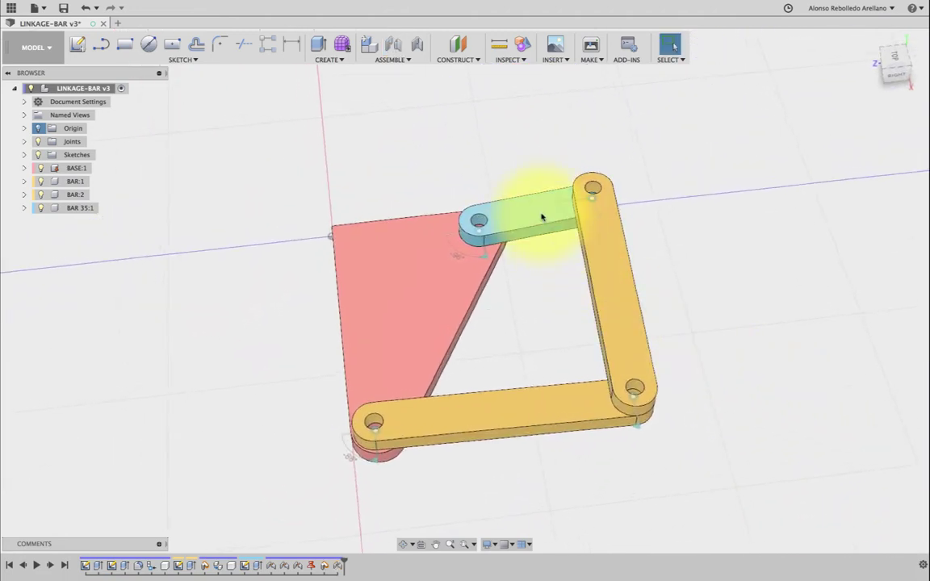
- Rotate the blue crank toward vertical so the closed linkage follows into a new pose
mouse_move(545, 214)
mouse_down()
mouse_move(467, 254)
mouse_move(481, 207)
mouse_move(473, 201)
mouse_move(519, 234)
mouse_move(535, 278)
mouse_move(461, 266)
mouse_move(473, 224)
mouse_move(488, 239)
mouse_move(502, 205)
mouse_move(527, 199)
mouse_move(494, 308)
mouse_move(555, 324)
mouse_move(643, 248)
mouse_move(654, 201)
mouse_move(639, 145)
mouse_up()
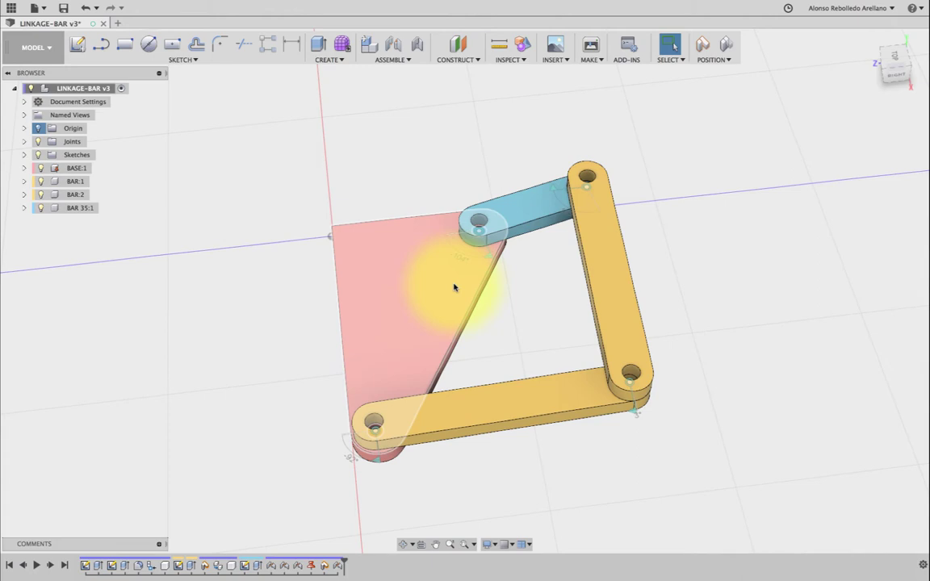
mouse_move(557, 195)
mouse_down()
mouse_move(506, 280)
mouse_move(488, 269)
mouse_move(498, 244)
mouse_move(522, 227)
mouse_move(522, 241)
mouse_up()
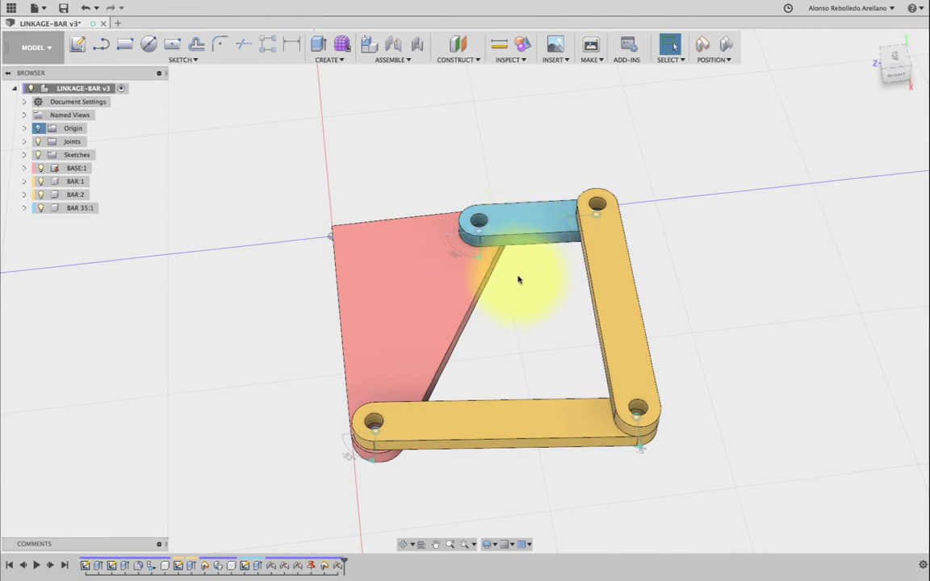
drag(523, 205, 521, 214)
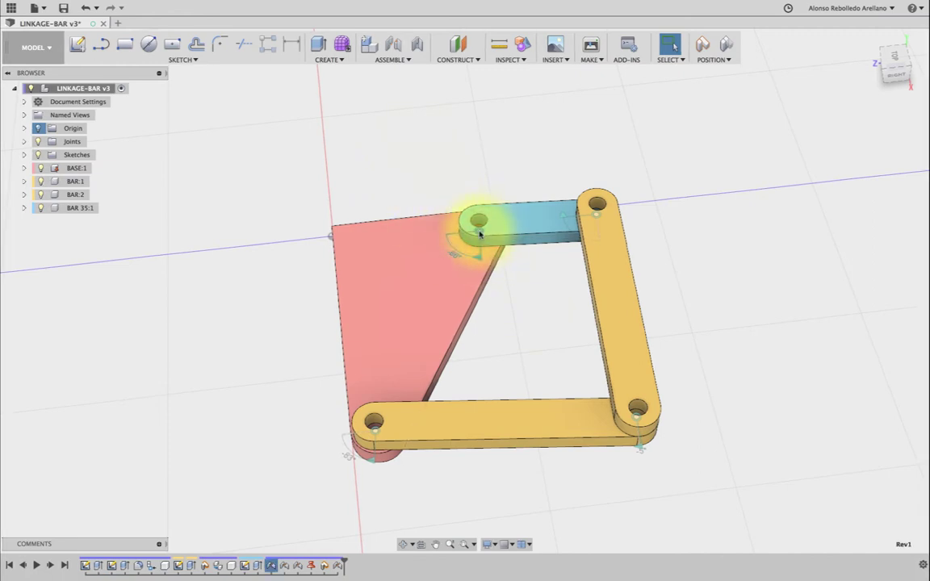
- Animate the model from the blue crank's joint twice, stopping each run at rest
right_click(479, 233)
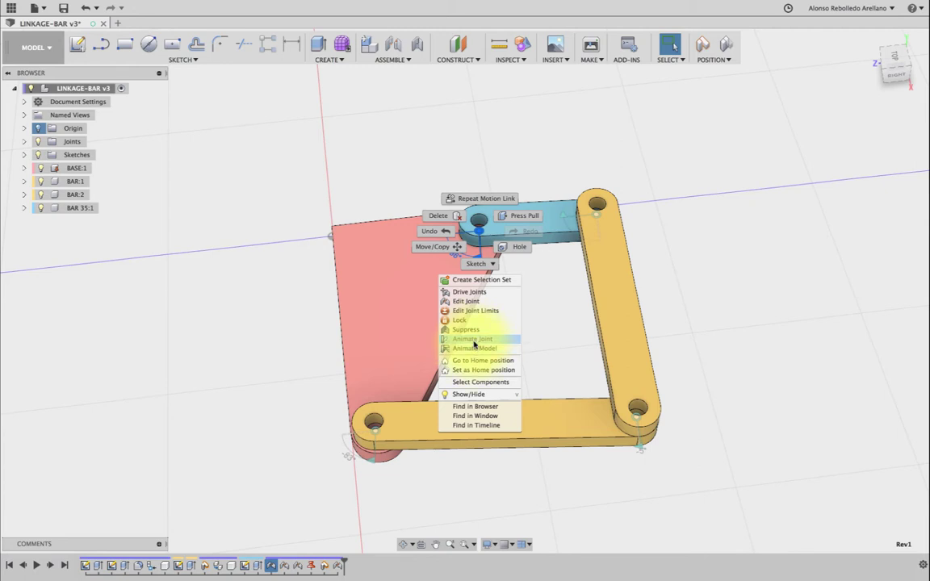
click(476, 342)
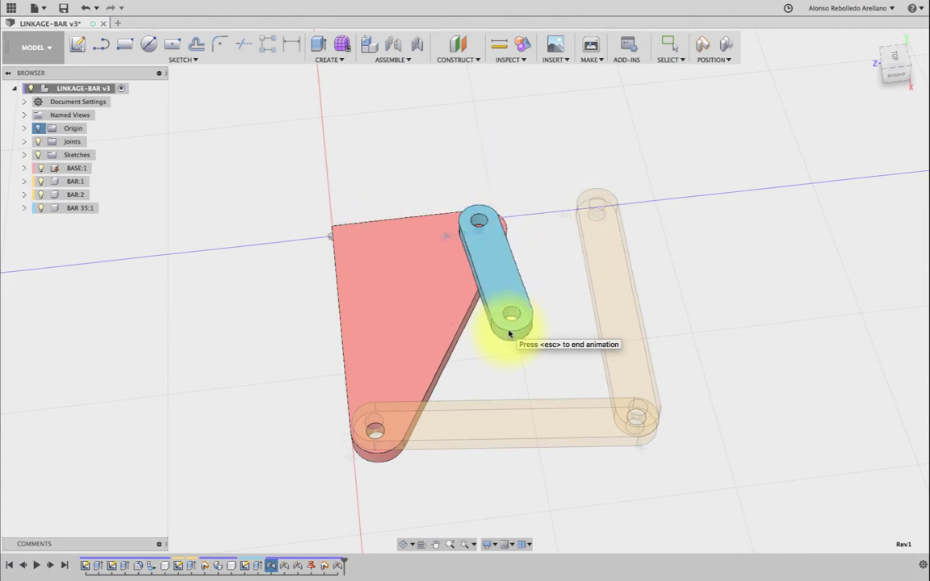
key(Escape)
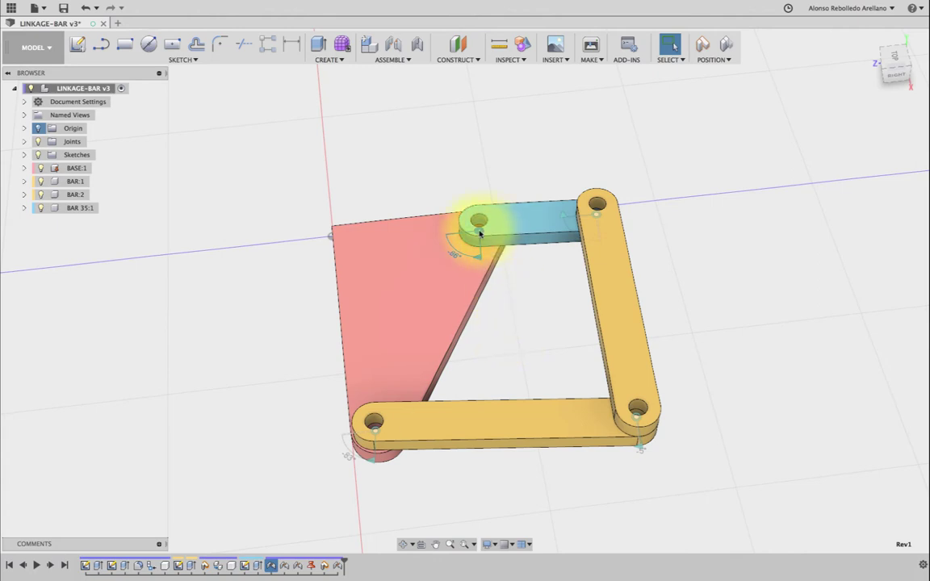
right_click(480, 232)
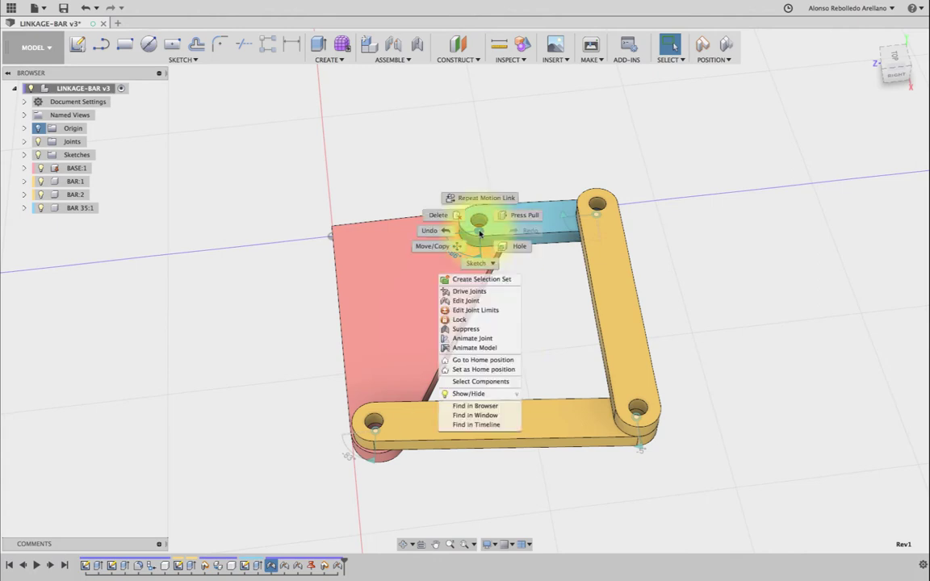
click(485, 349)
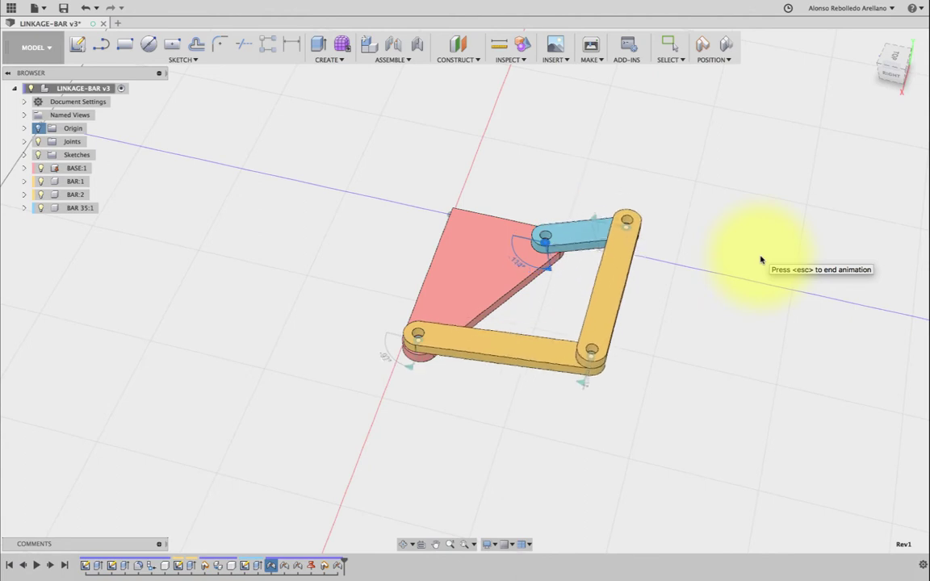
key(Escape)
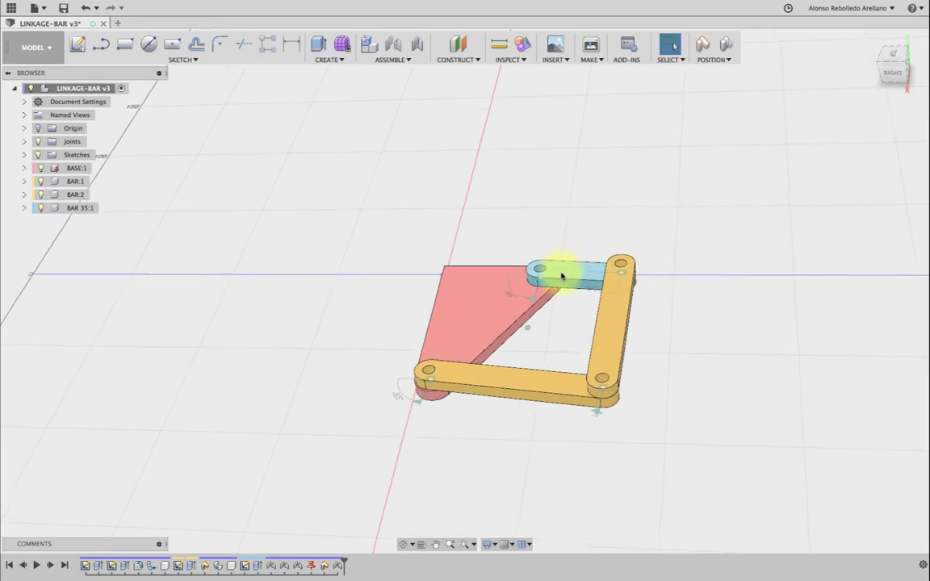
- Drag the bottom yellow bar through several poses to confirm the linkage pivots freely
shift+middle_drag(563, 276, 572, 278)
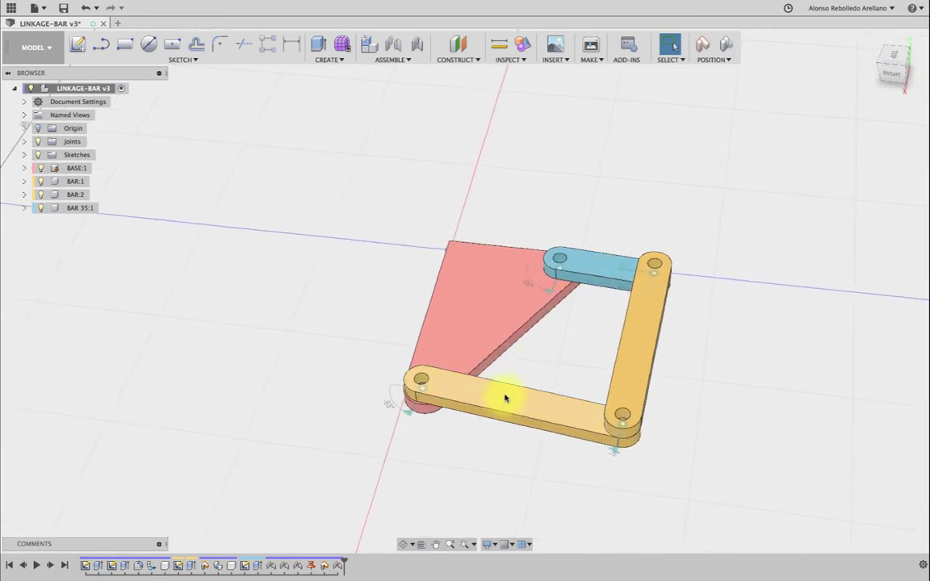
mouse_move(499, 396)
mouse_down()
mouse_move(498, 332)
mouse_move(480, 321)
mouse_move(449, 384)
mouse_move(466, 394)
mouse_move(494, 348)
mouse_move(536, 339)
mouse_move(546, 229)
mouse_move(608, 191)
mouse_up()
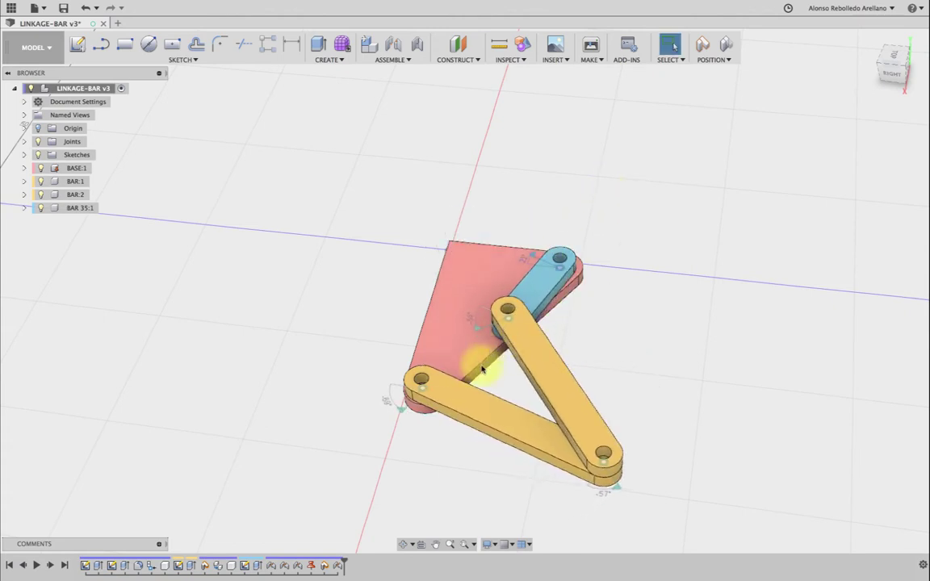
mouse_move(445, 399)
mouse_down()
mouse_move(544, 364)
mouse_move(685, 348)
mouse_up()
mouse_move(572, 284)
mouse_down()
mouse_move(623, 280)
mouse_move(602, 214)
mouse_move(577, 201)
mouse_move(543, 211)
mouse_move(588, 235)
mouse_move(599, 222)
mouse_move(540, 222)
mouse_move(545, 229)
mouse_up()
- Unground the BASE:1 base plate, undoing a test drag of the linkage
click(476, 289)
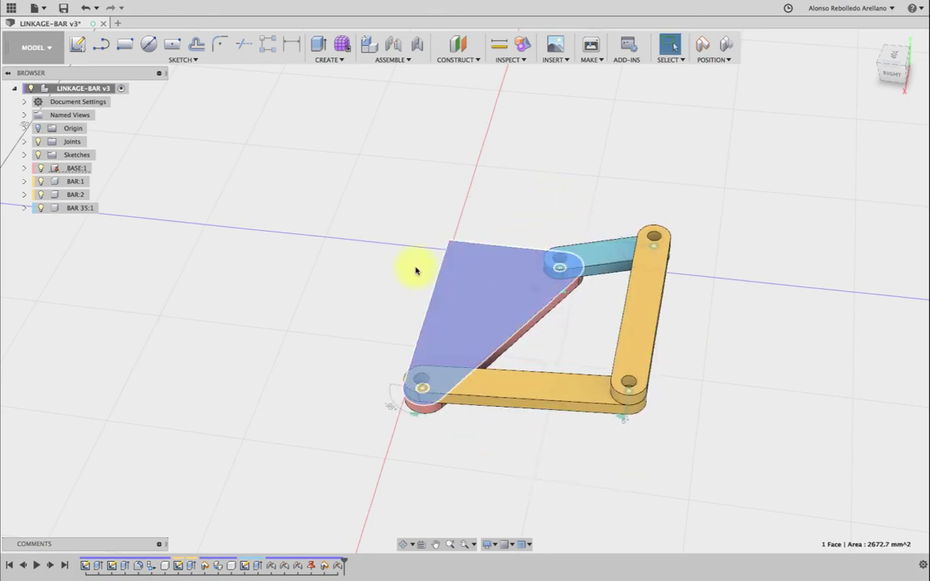
click(78, 169)
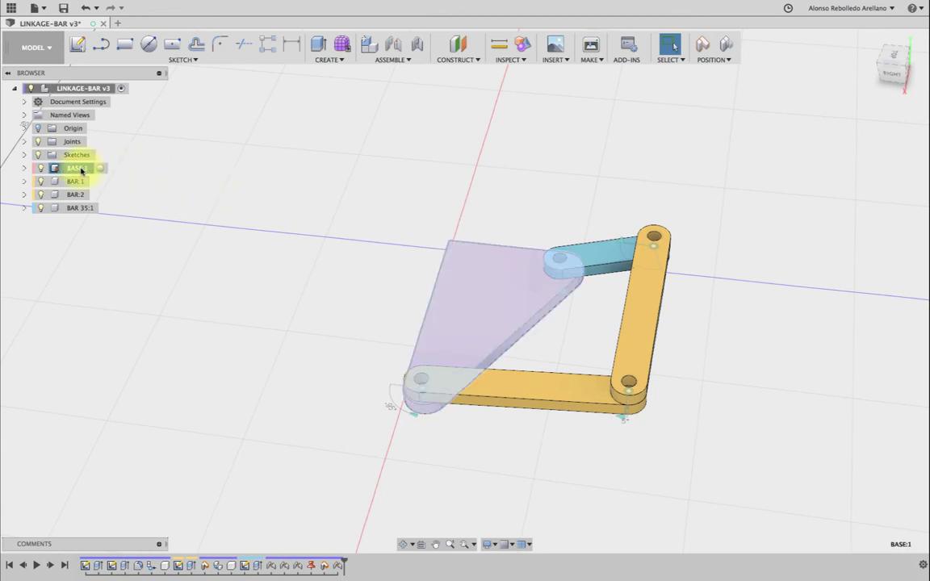
right_click(82, 170)
click(103, 191)
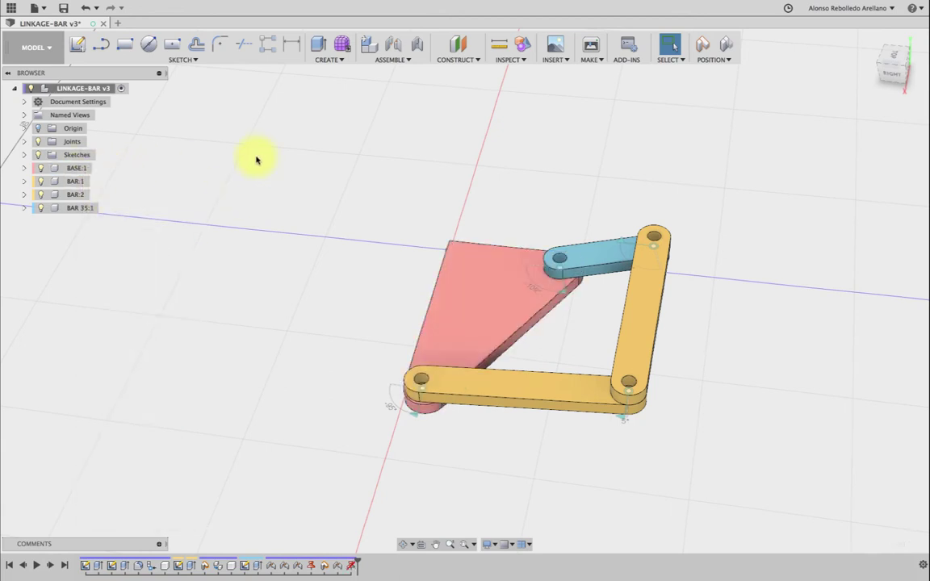
drag(478, 228, 475, 186)
key(ctrl+z)
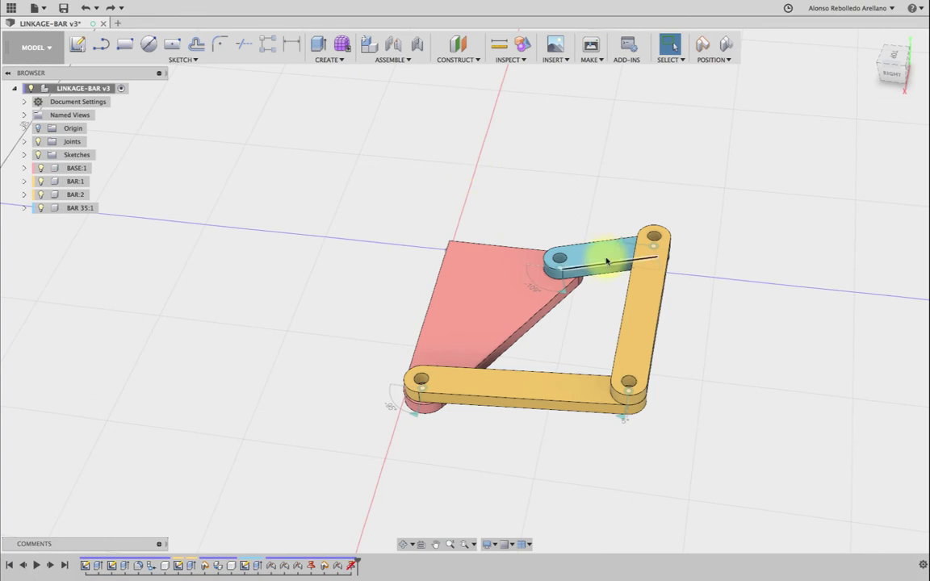
- Ground BAR 35:1, the short blue bar, and capture the current positions
click(602, 258)
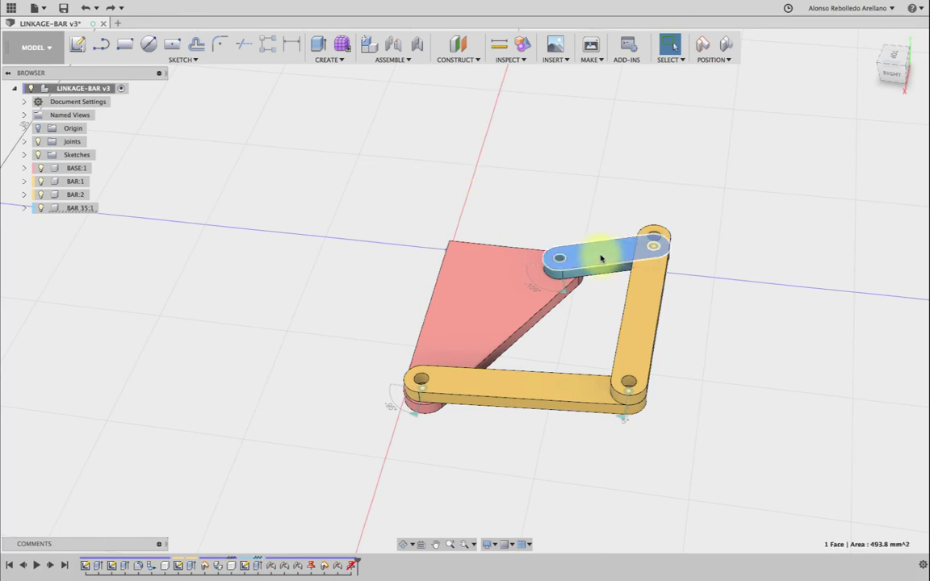
right_click(79, 208)
click(116, 229)
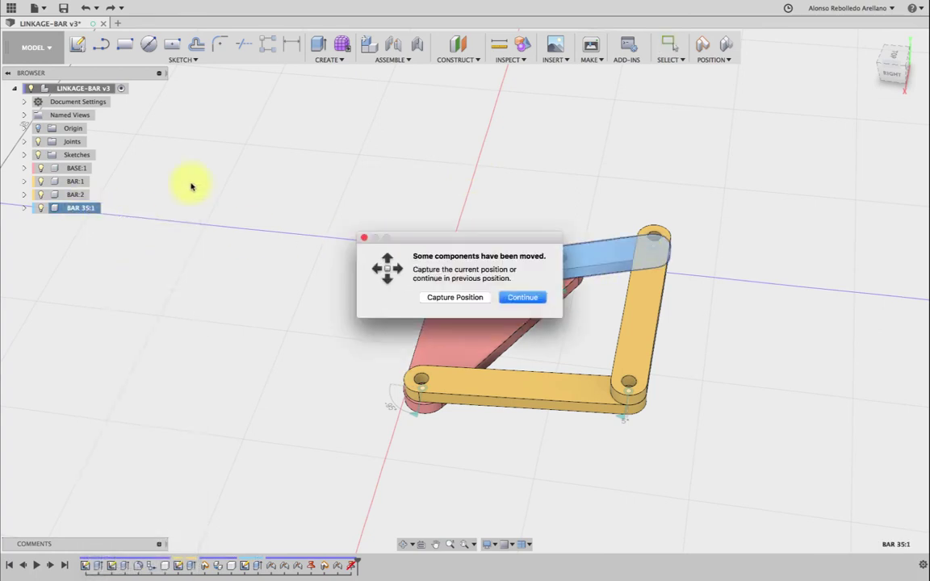
click(483, 298)
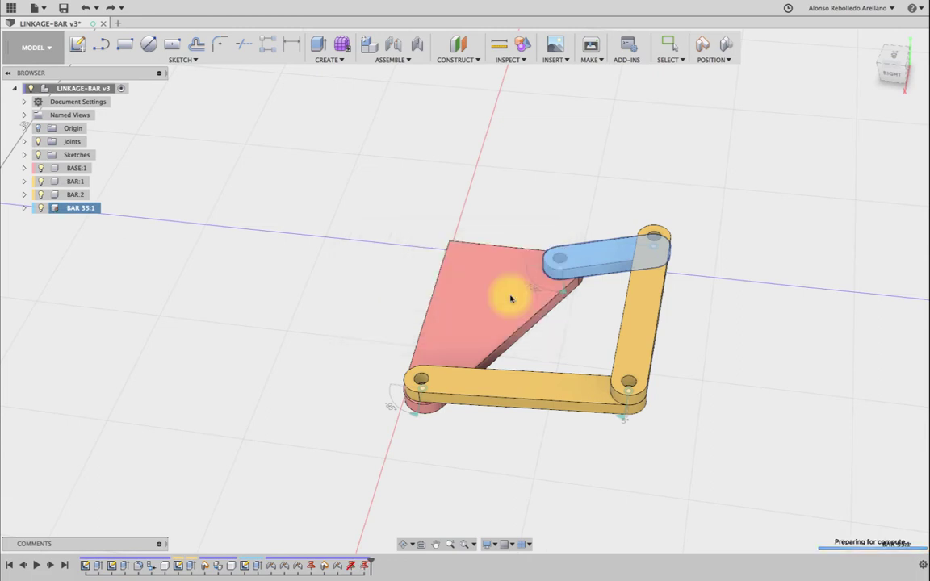
click(490, 177)
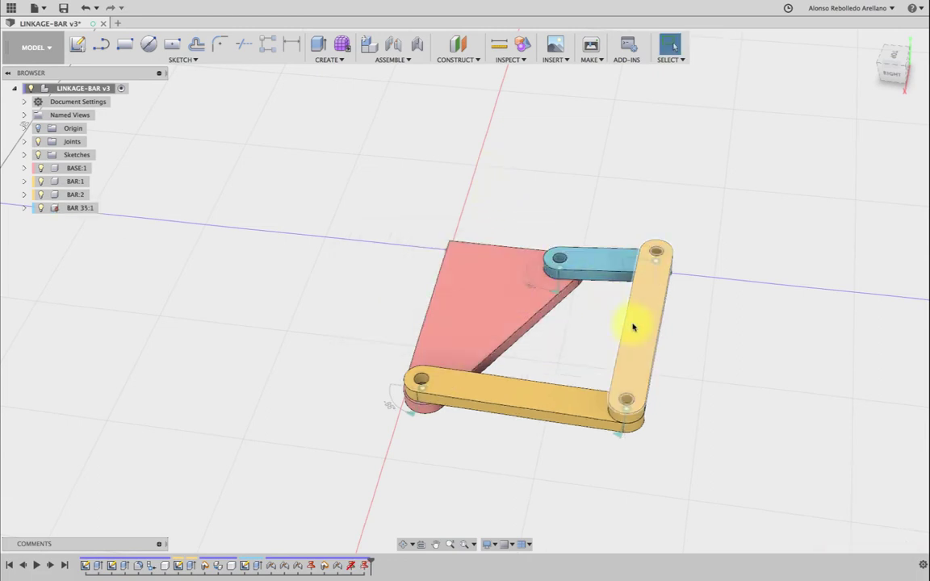
- Swing the base plate around the fixed blue bar and animate the model from the yellow bar's joint
mouse_move(509, 325)
mouse_down()
mouse_move(608, 278)
mouse_move(473, 331)
mouse_move(407, 288)
mouse_up()
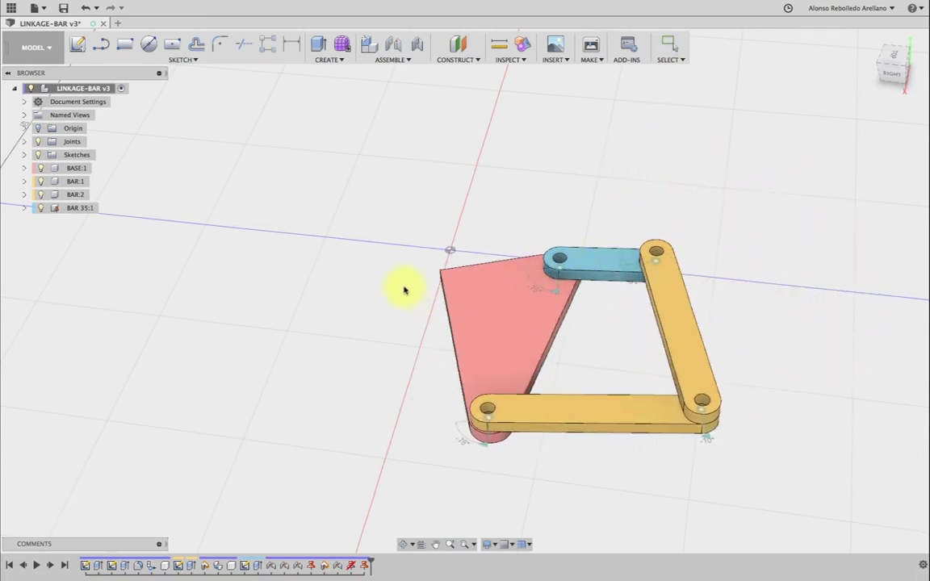
right_click(657, 263)
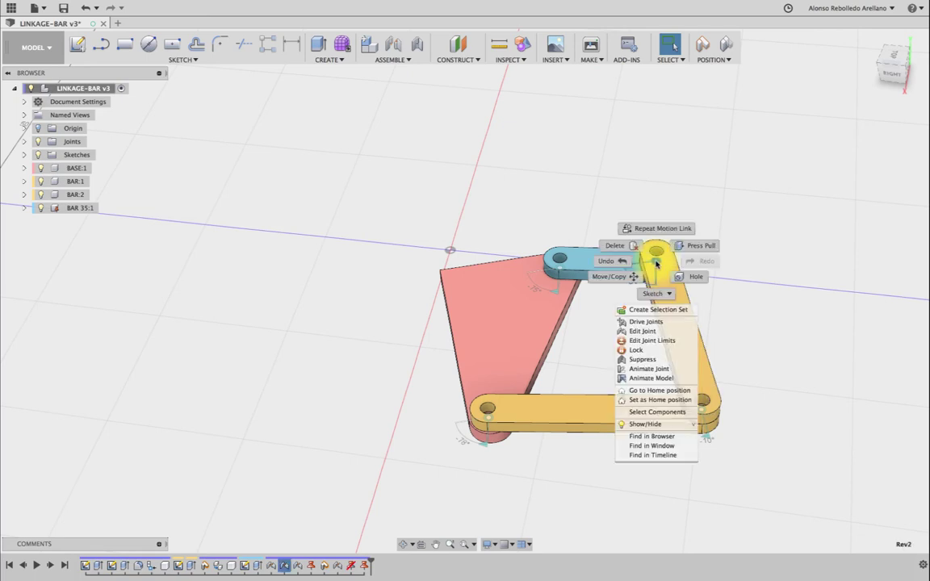
click(659, 378)
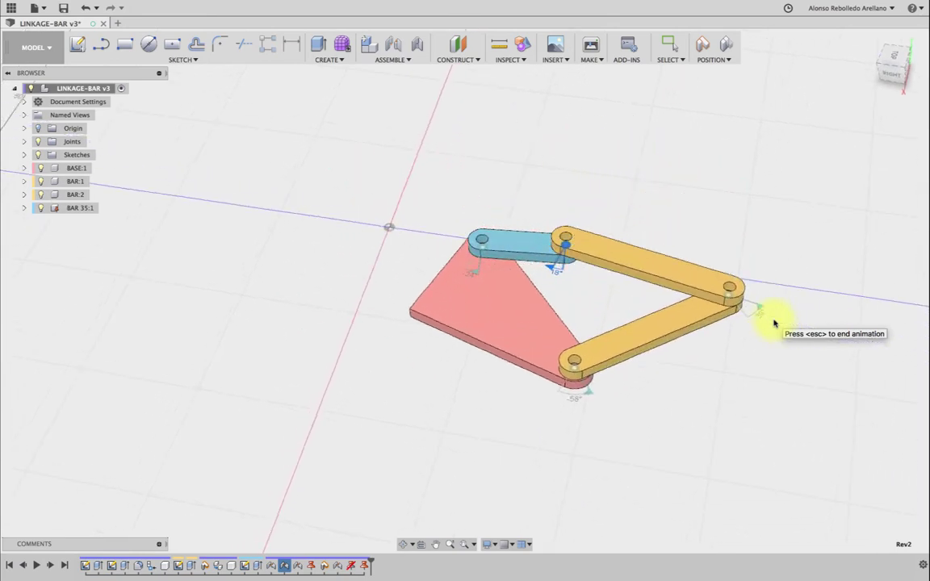
key(Escape)
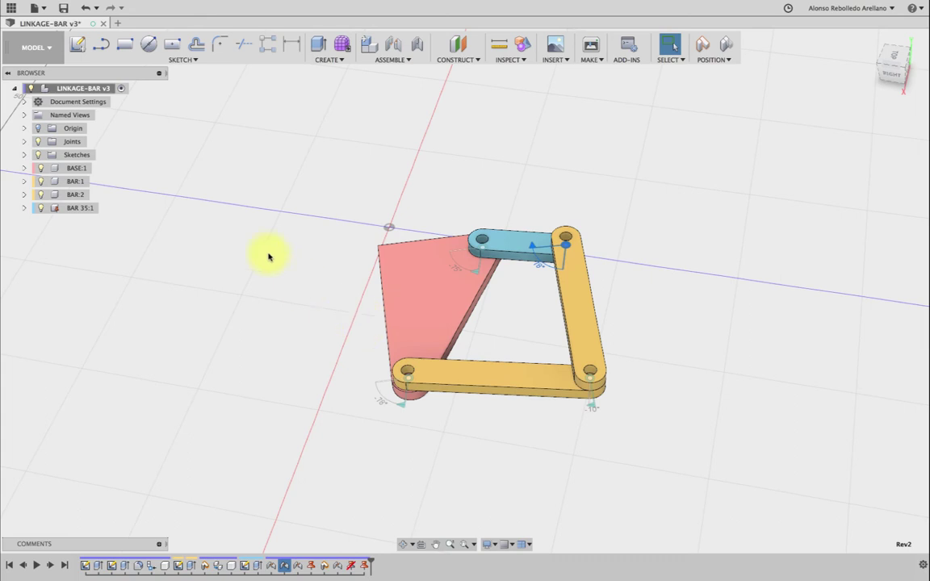
- Unground BAR 35:1, ground the long bottom bar BAR:1, and capture the current positions
right_click(84, 210)
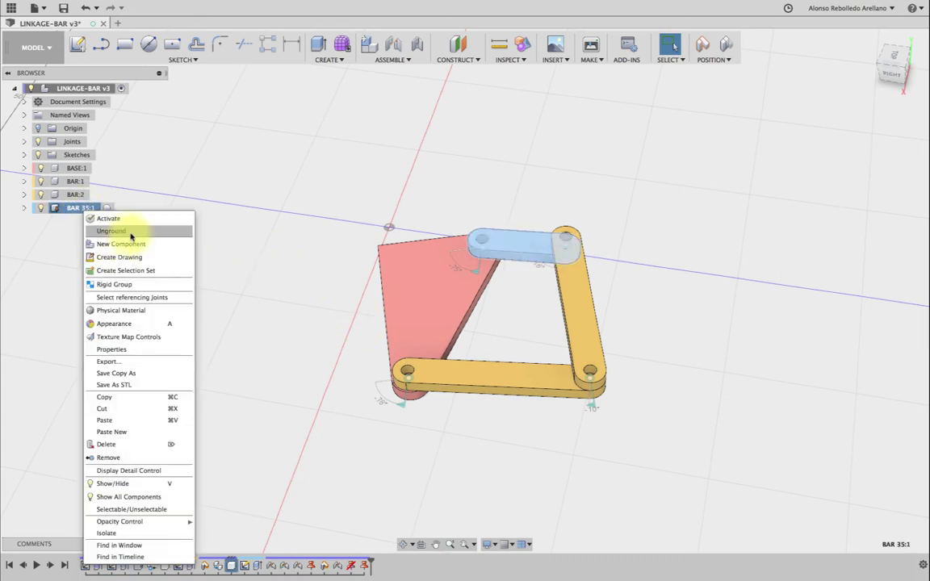
click(128, 234)
click(461, 374)
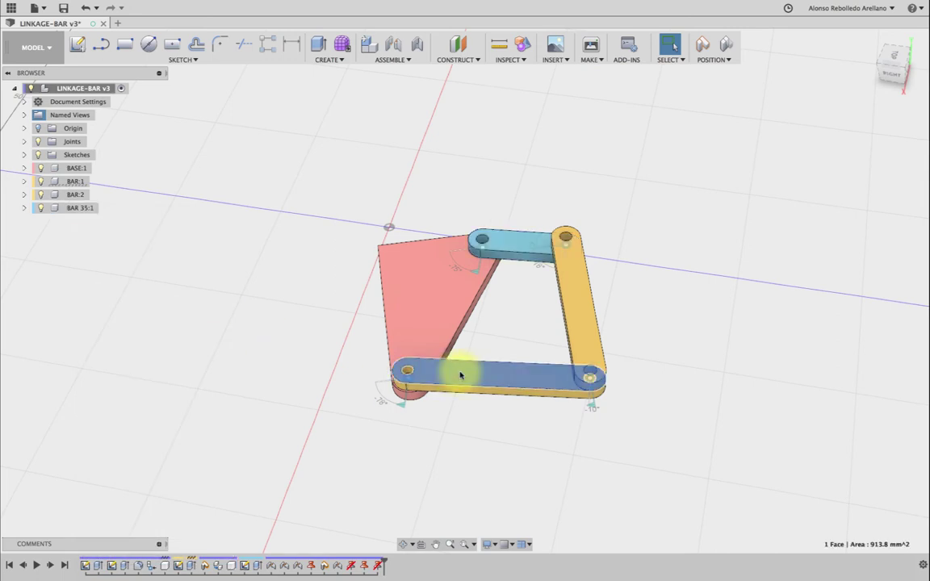
right_click(76, 181)
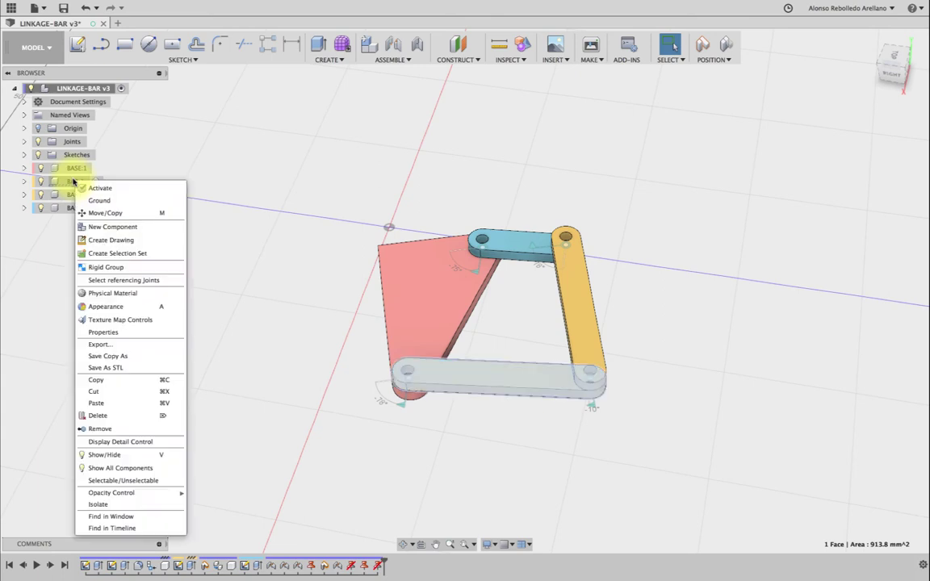
click(87, 200)
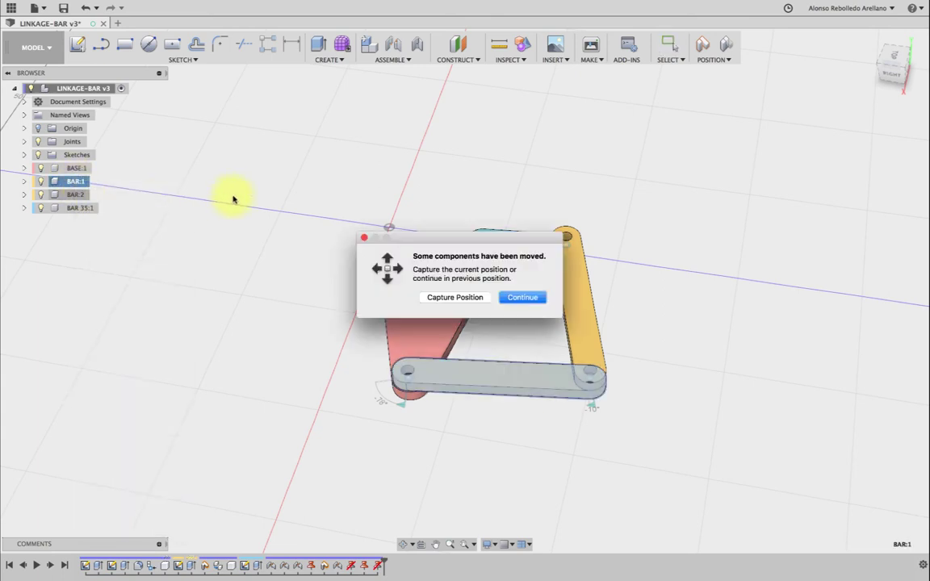
click(455, 297)
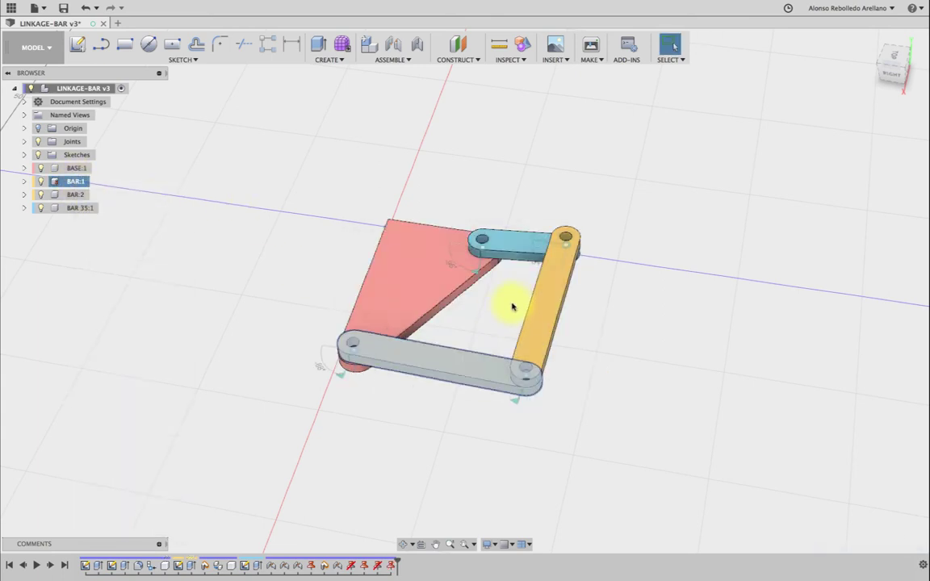
click(354, 351)
right_click(354, 351)
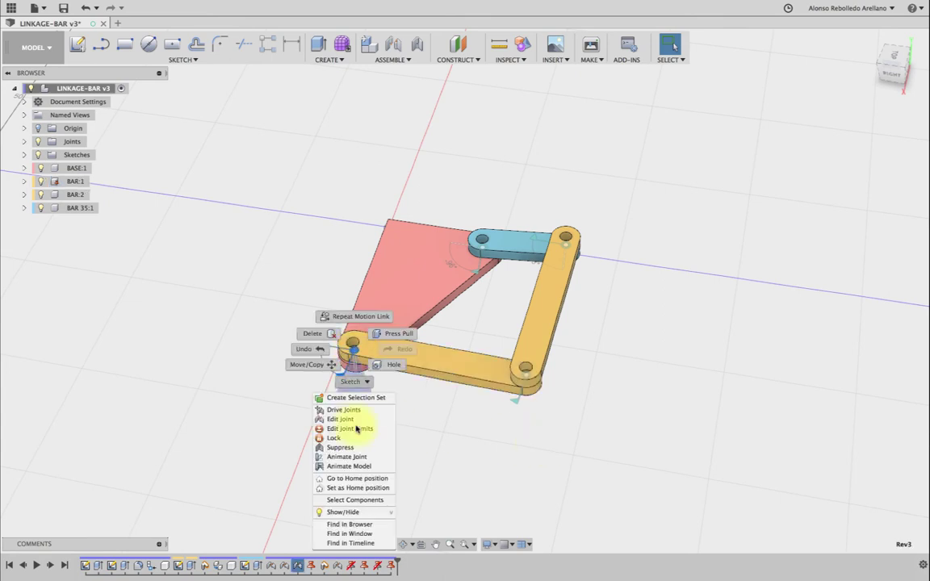
- Animate the model from the bottom bar's left joint, then stop it at rest
click(359, 466)
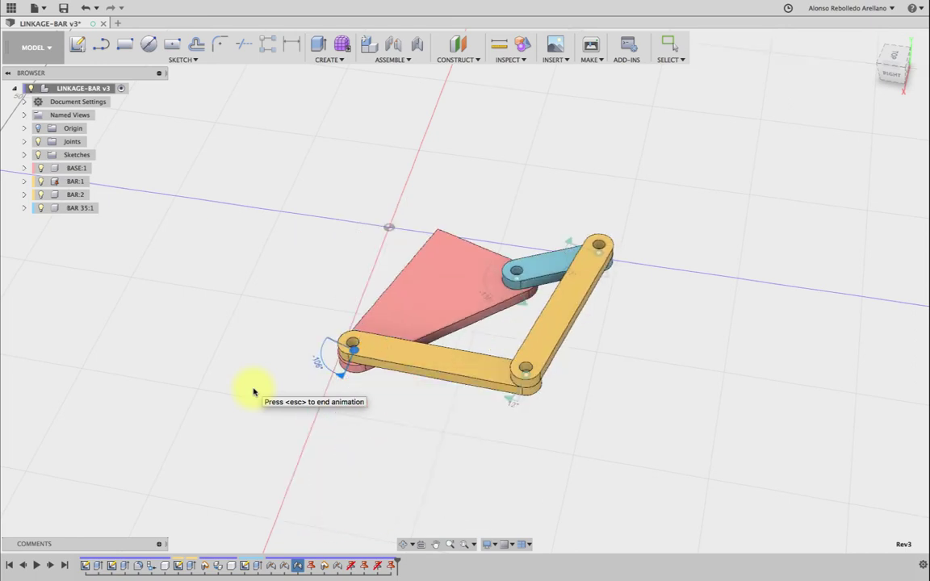
key(Escape)
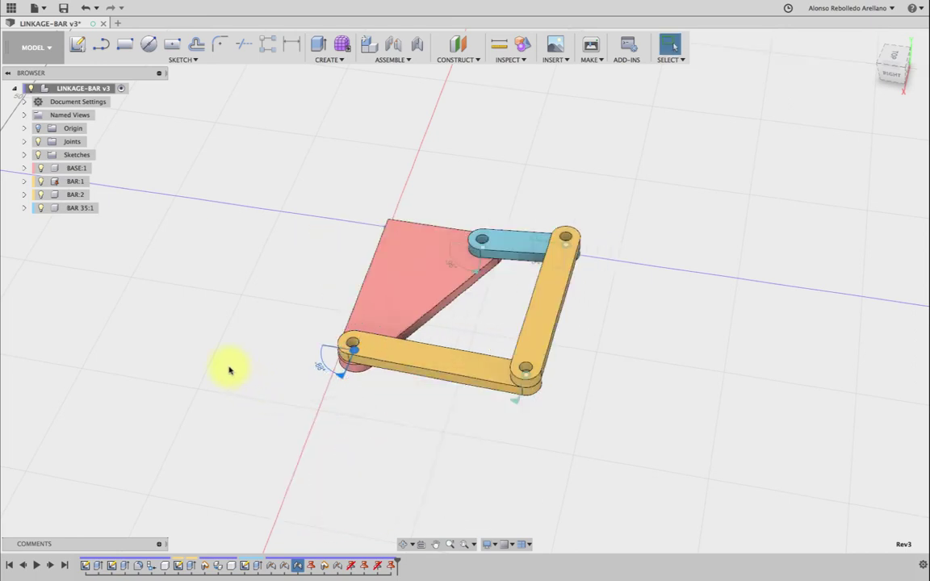
- Animate the lower-right joint where the two long bars meet, then stop the motion
right_click(529, 379)
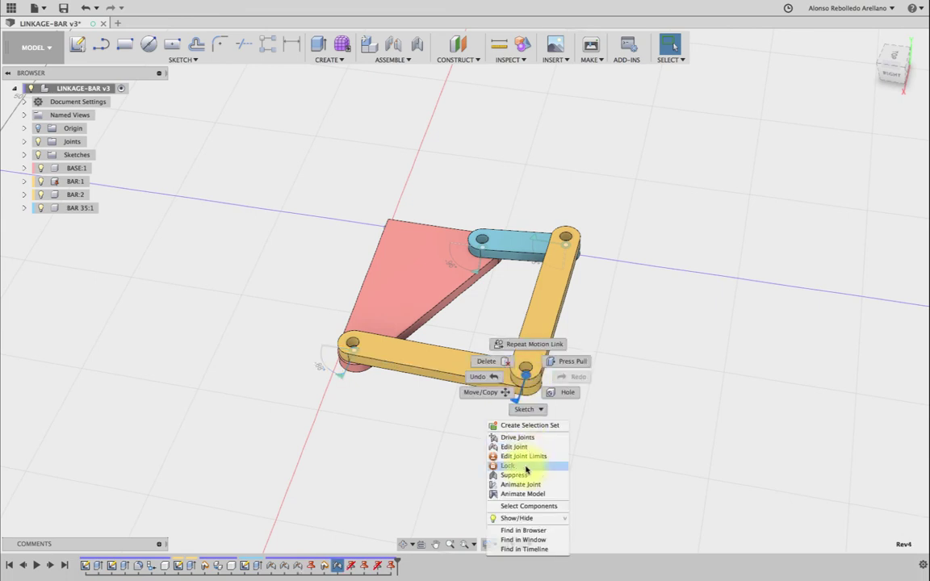
click(524, 493)
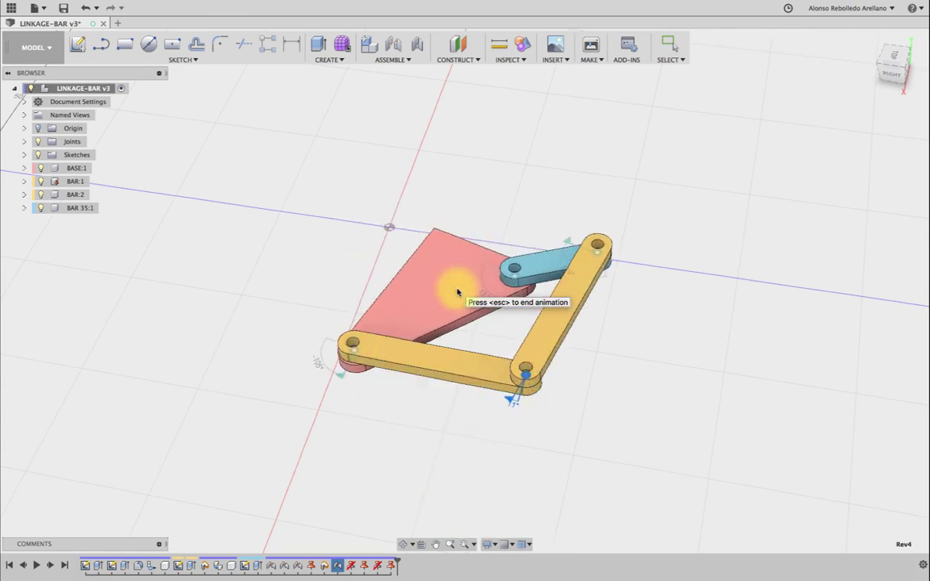
key(Escape)
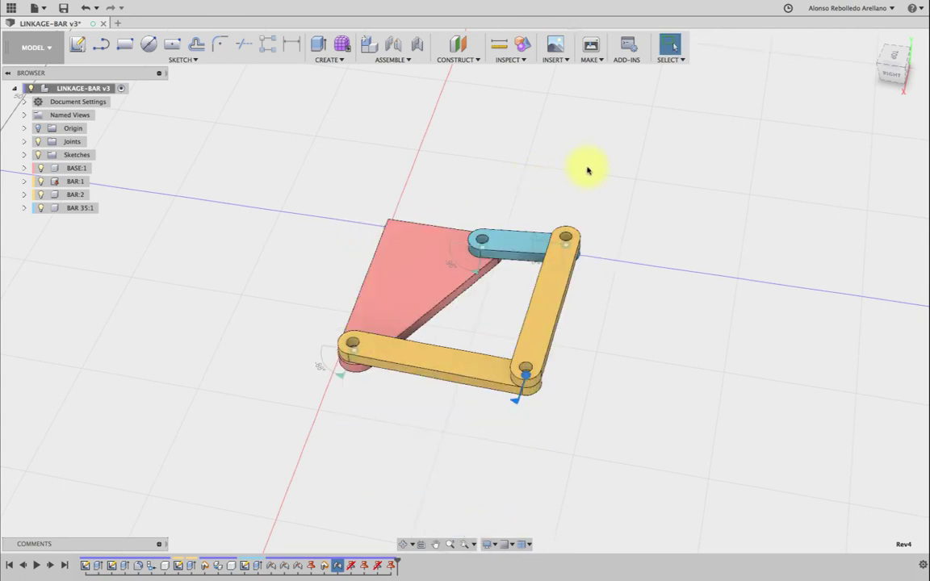